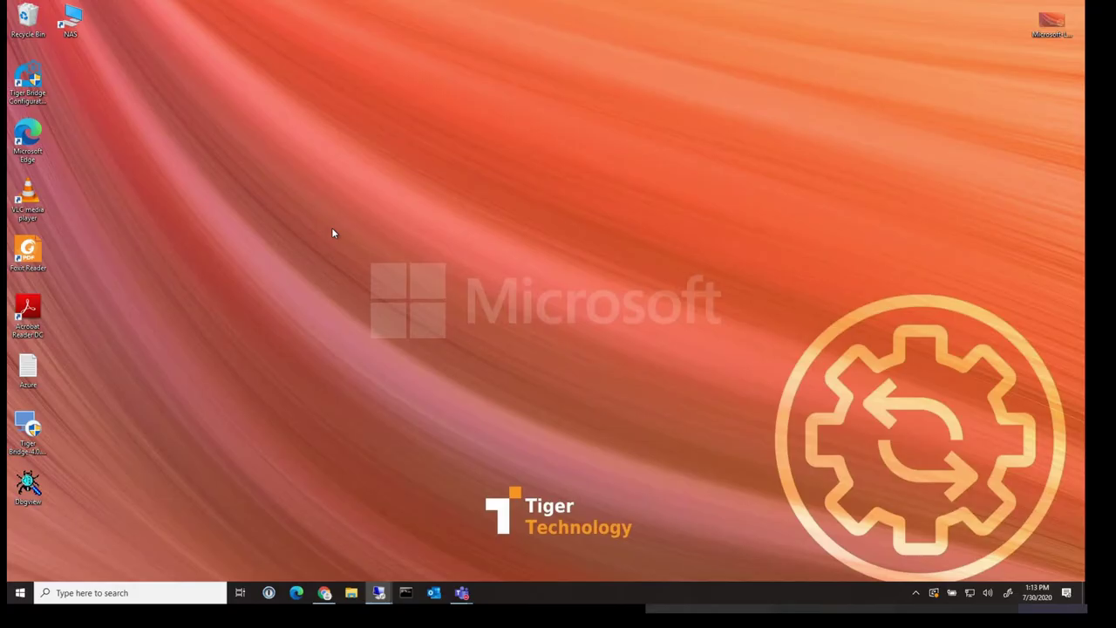
# Browse the Docs folder on the NAS network share from this machine, then close it
pyautogui.doubleClick(70, 22)
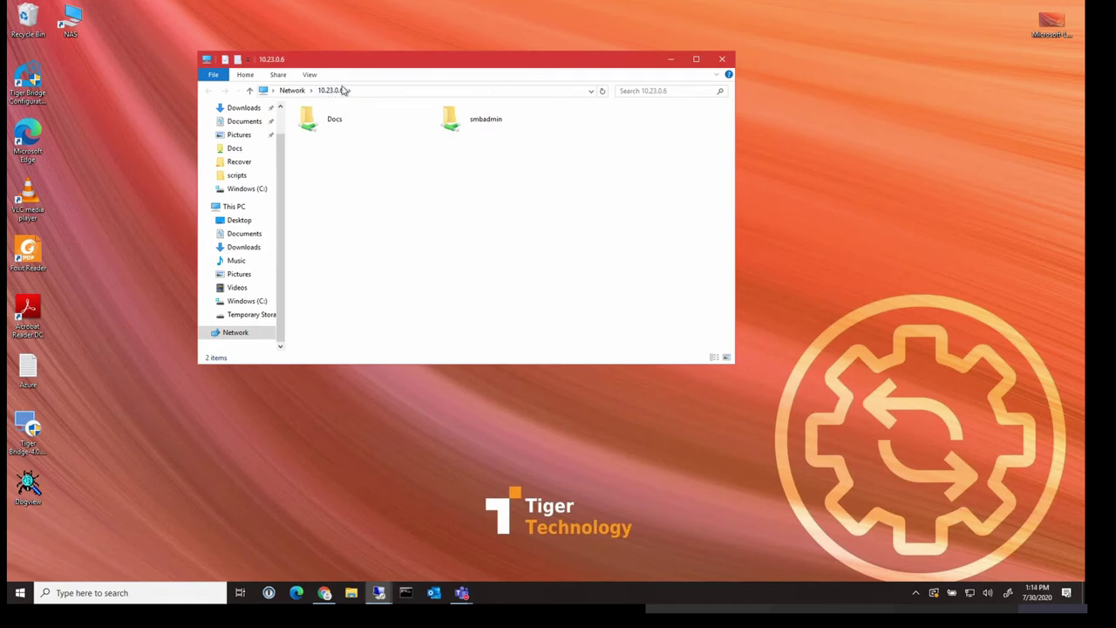
pyautogui.doubleClick(332, 122)
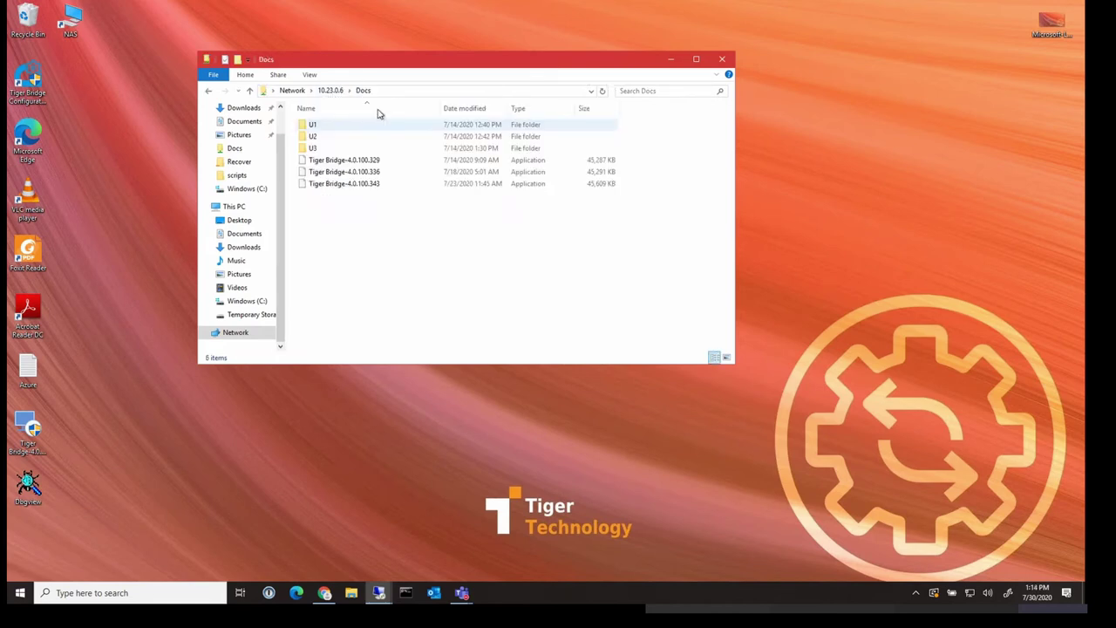
pyautogui.click(721, 59)
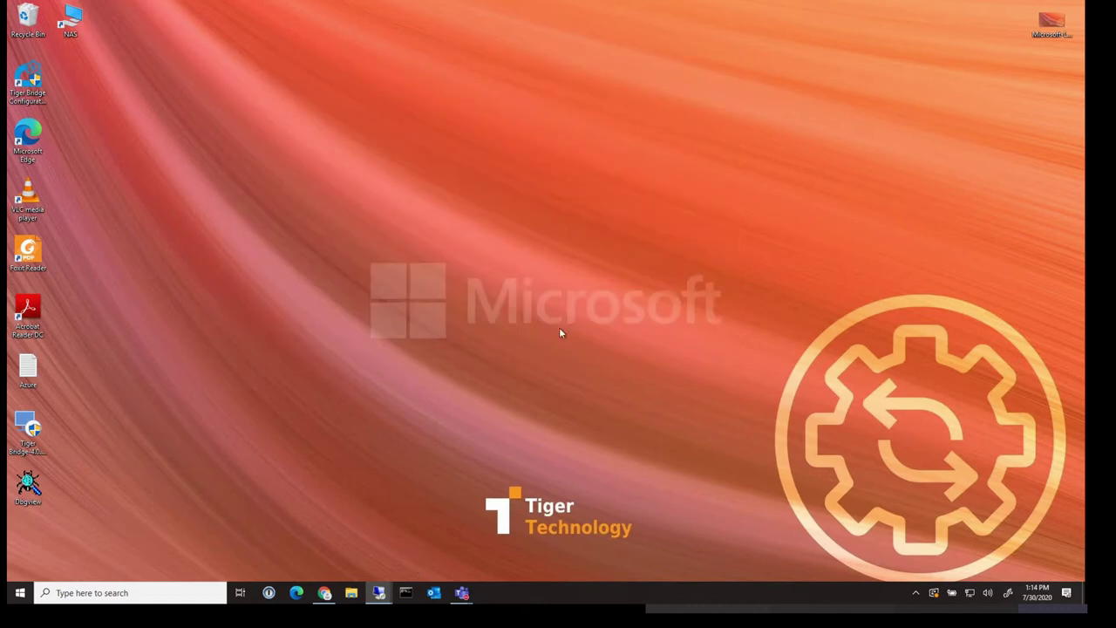
# Check the NAS Docs folder on the branch workstation, then launch Tiger Bridge Configuration as administrator
pyautogui.moveTo(378, 591)
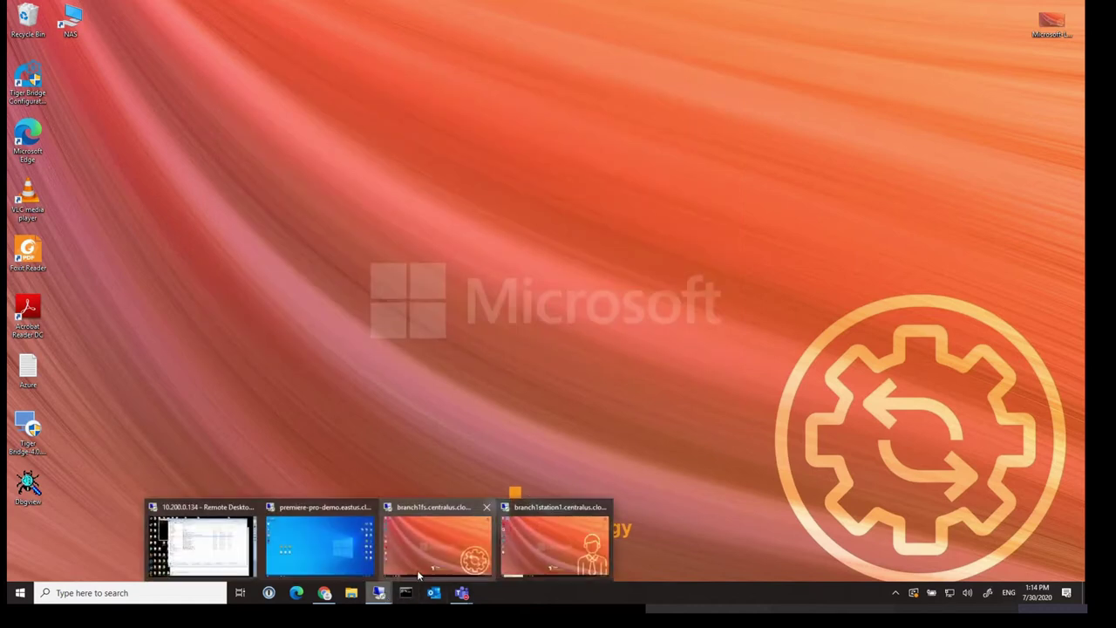
pyautogui.click(558, 535)
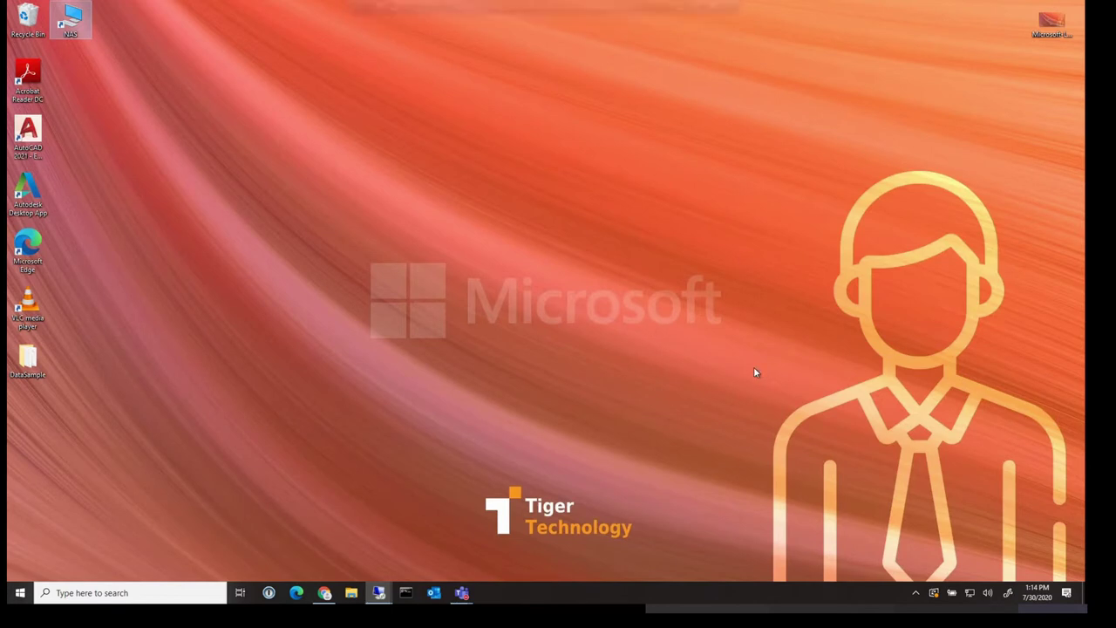
pyautogui.doubleClick(67, 29)
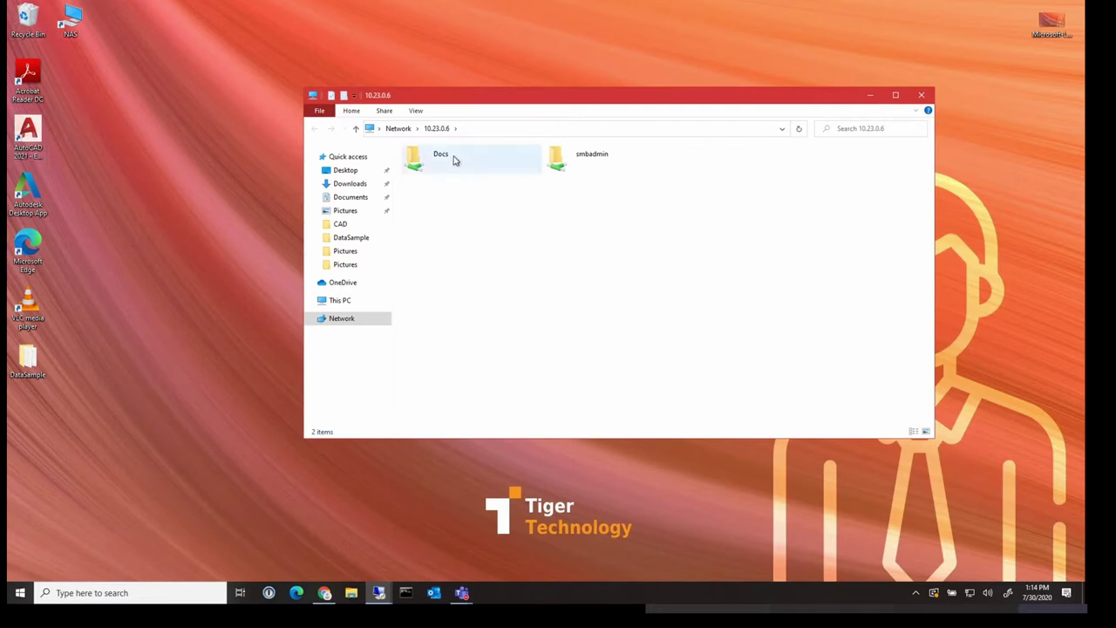
pyautogui.doubleClick(457, 159)
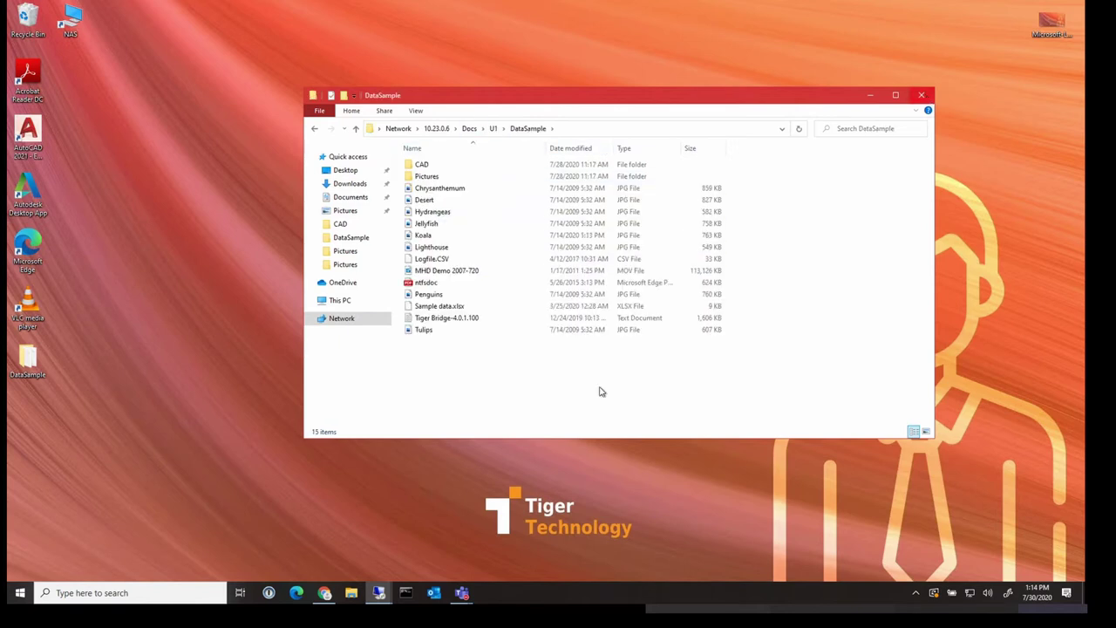
pyautogui.click(378, 591)
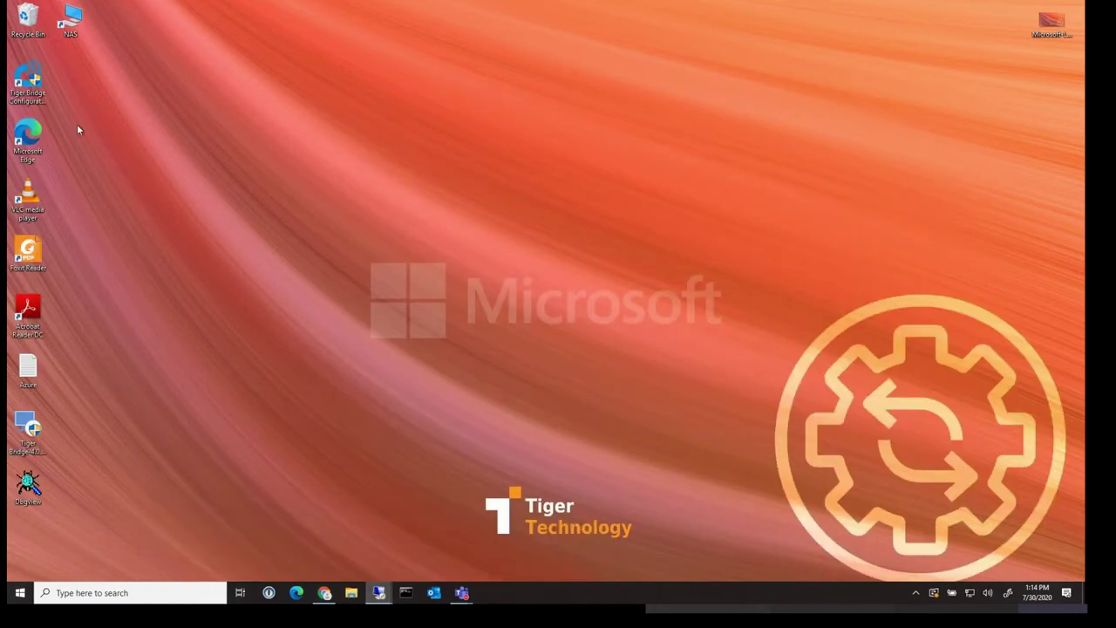
pyautogui.doubleClick(27, 80)
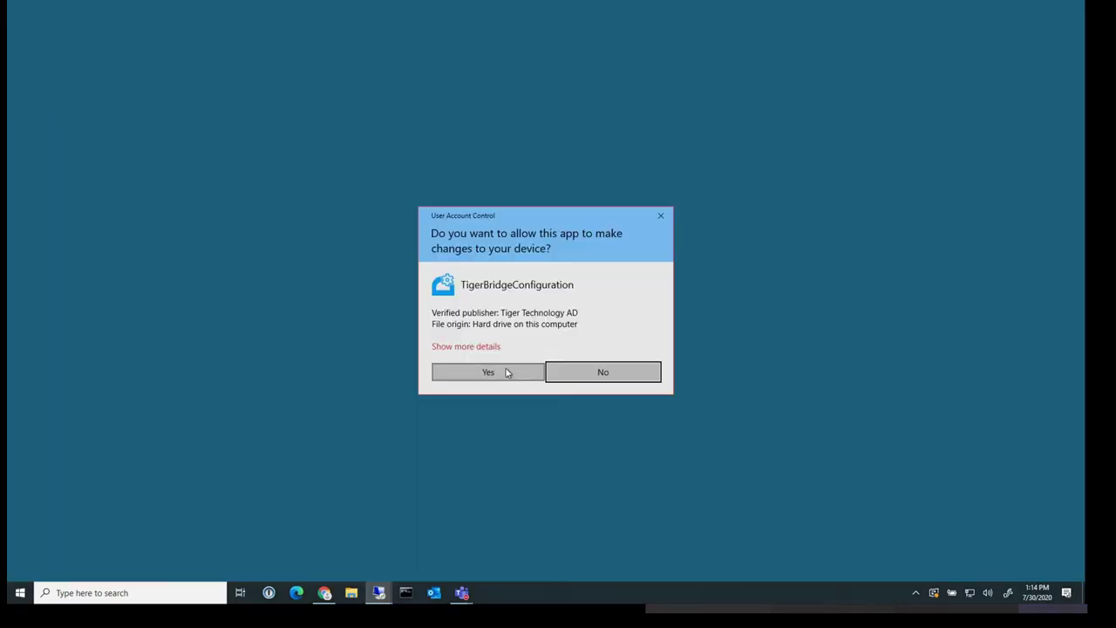
pyautogui.click(507, 373)
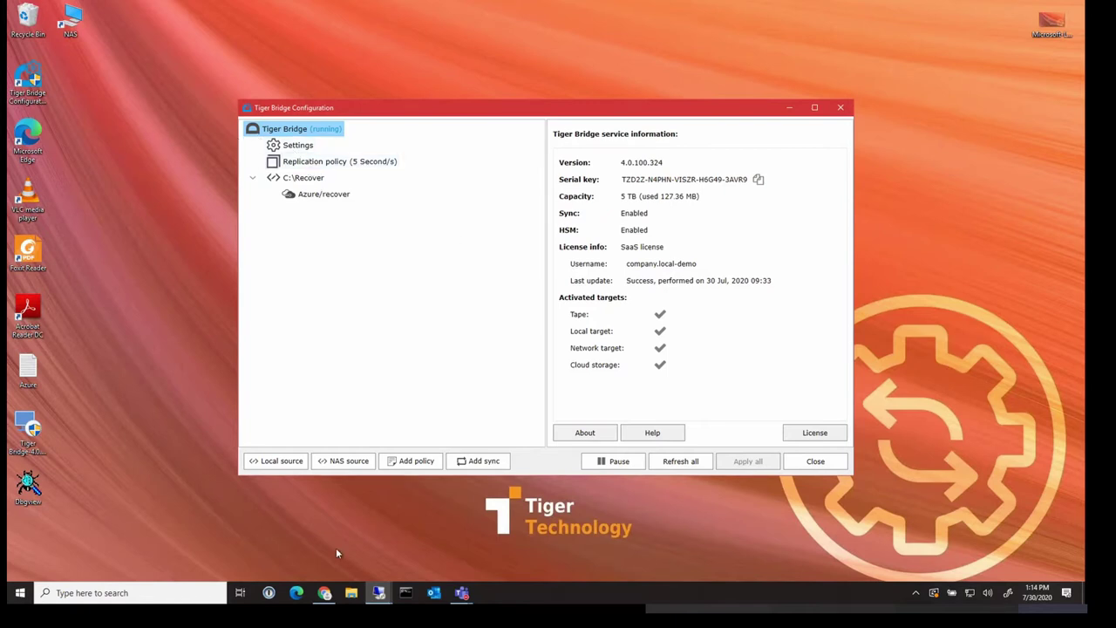
# Confirm the nas container in companylocaldemostorage is empty, then return to Tiger Bridge Configuration
pyautogui.click(325, 593)
pyautogui.click(187, 7)
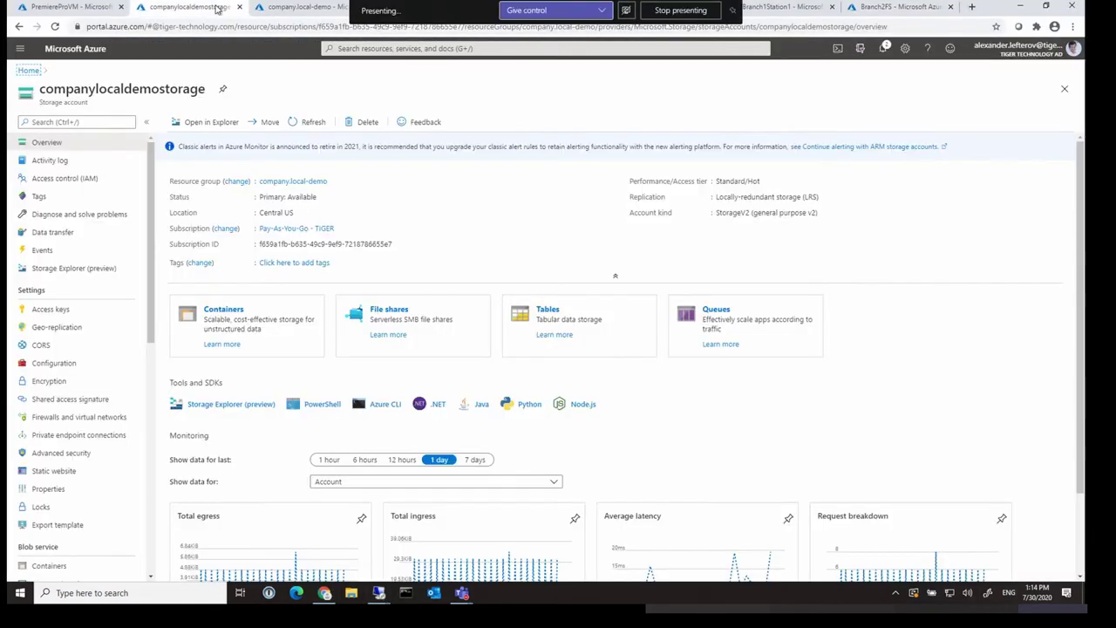
pyautogui.click(229, 310)
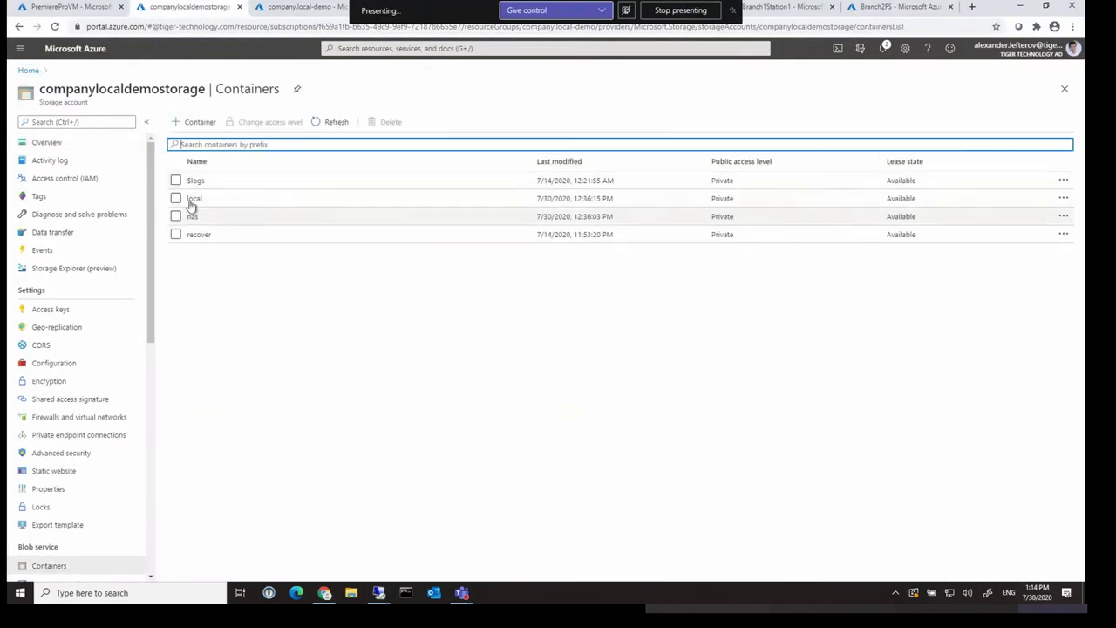
pyautogui.click(259, 217)
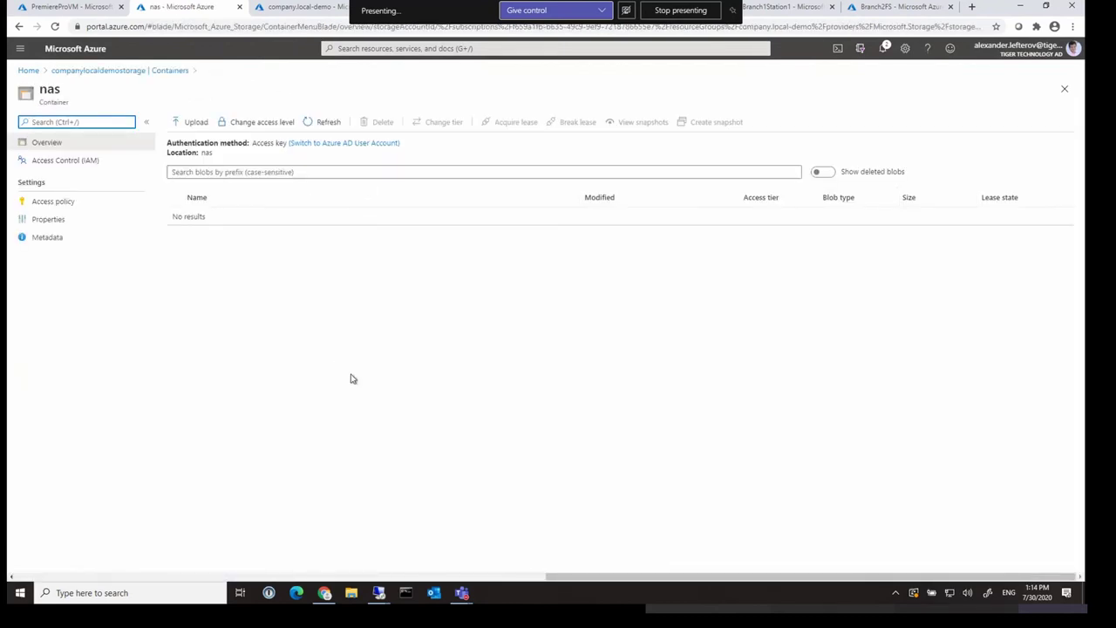
pyautogui.click(379, 593)
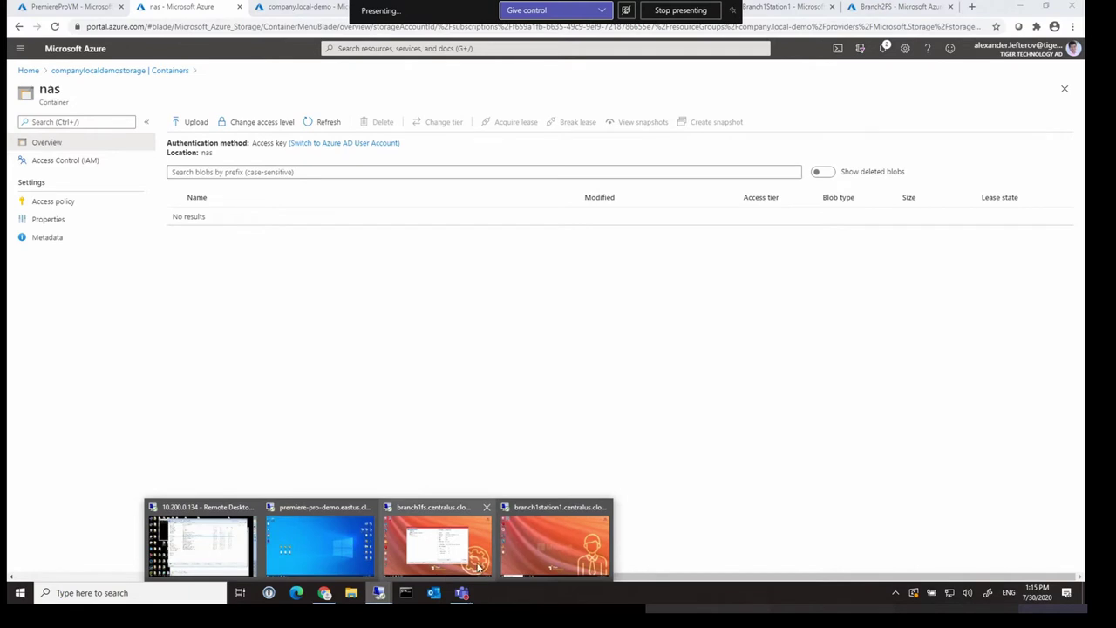
pyautogui.click(480, 567)
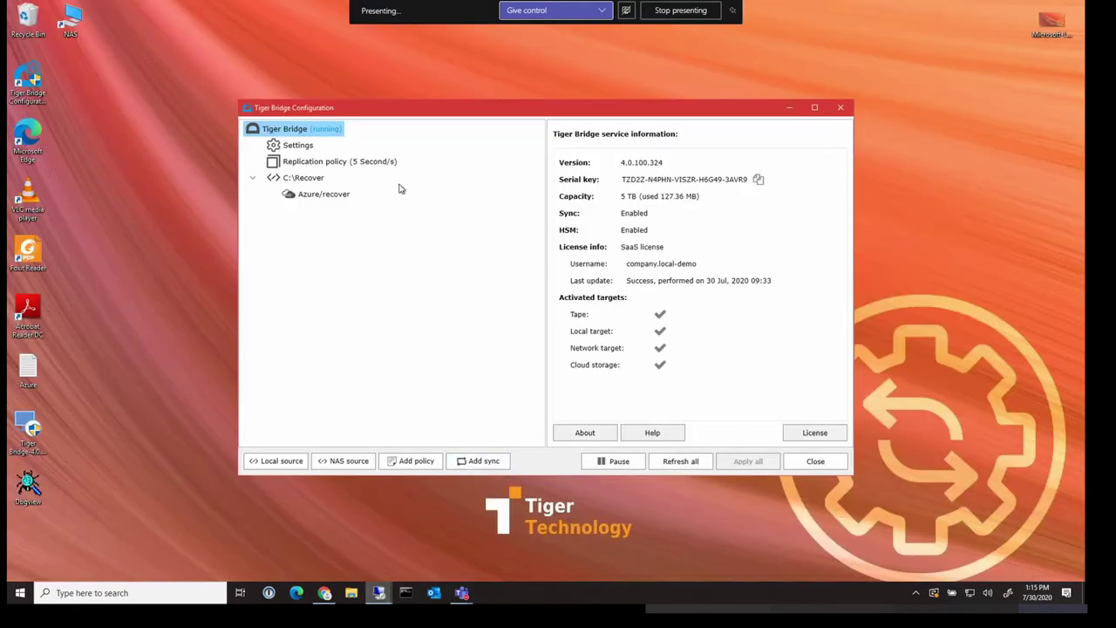
# Start a new NAS source with share path \\10.23.0.6\Docs and the domain user's credentials
pyautogui.moveTo(561, 114); pyautogui.dragTo(515, 117)
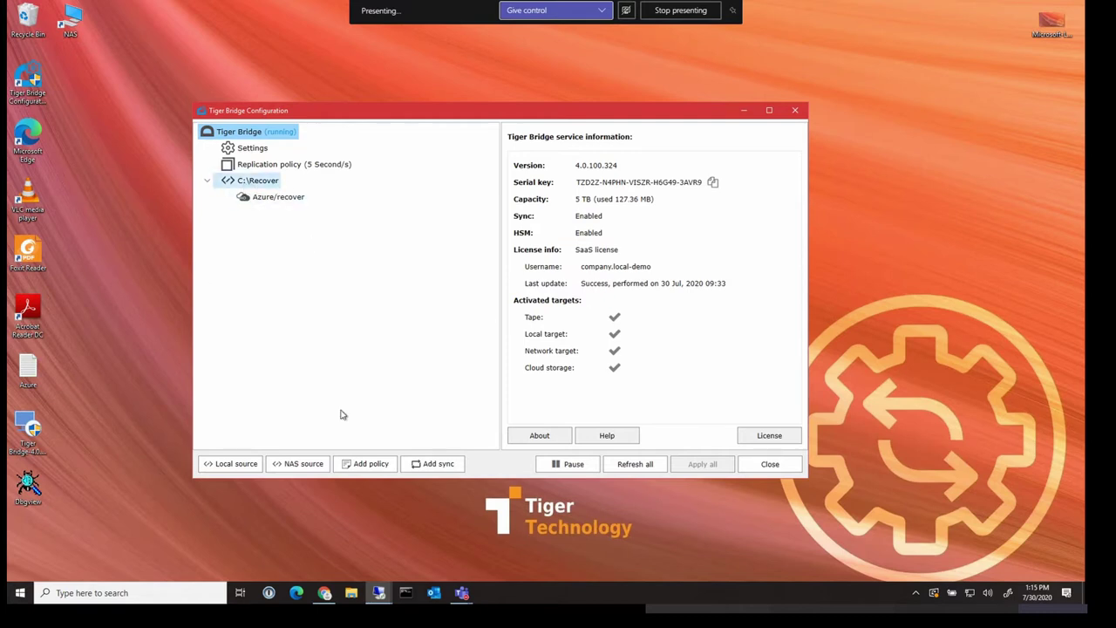
pyautogui.click(317, 467)
pyautogui.moveTo(611, 111); pyautogui.dragTo(691, 111)
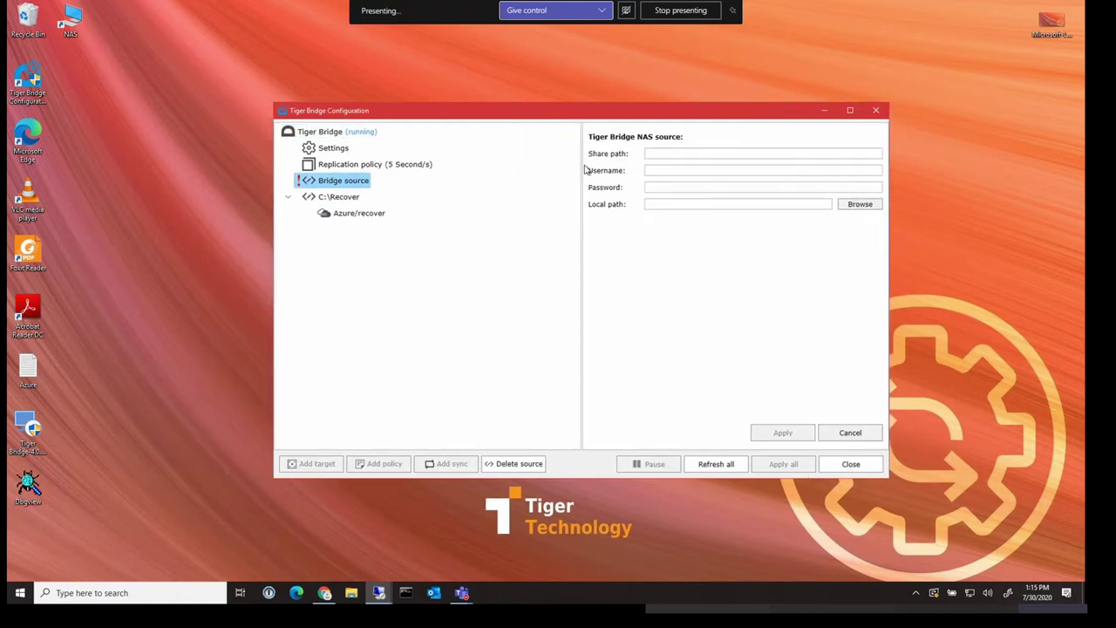
pyautogui.click(653, 153)
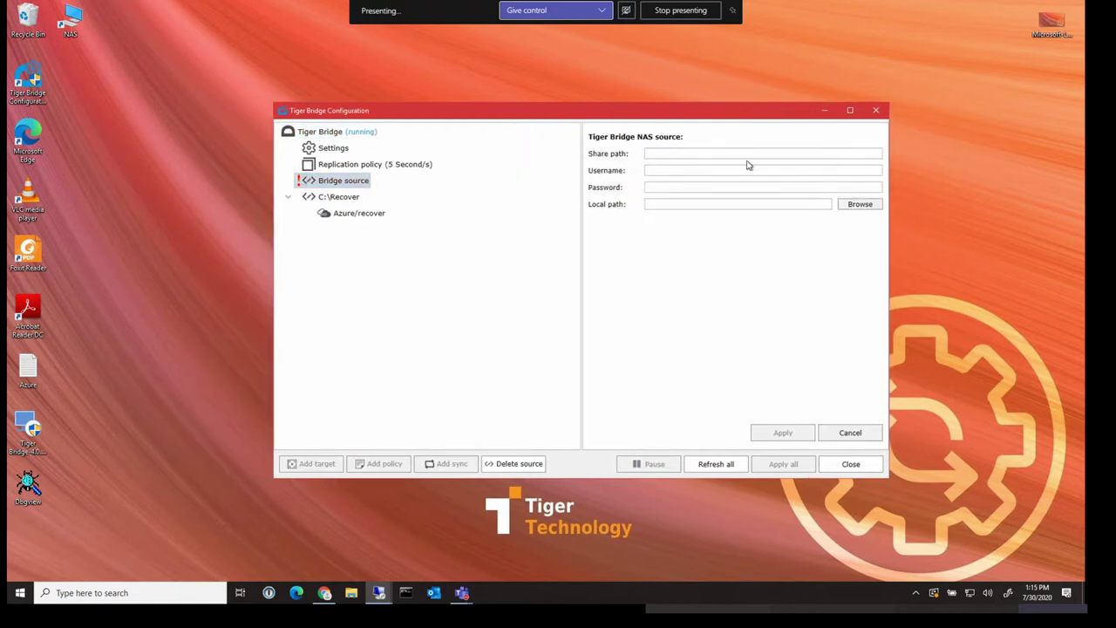
pyautogui.write('\\\\10.23.0.6\\Docs')
pyautogui.moveTo(731, 116); pyautogui.dragTo(741, 121)
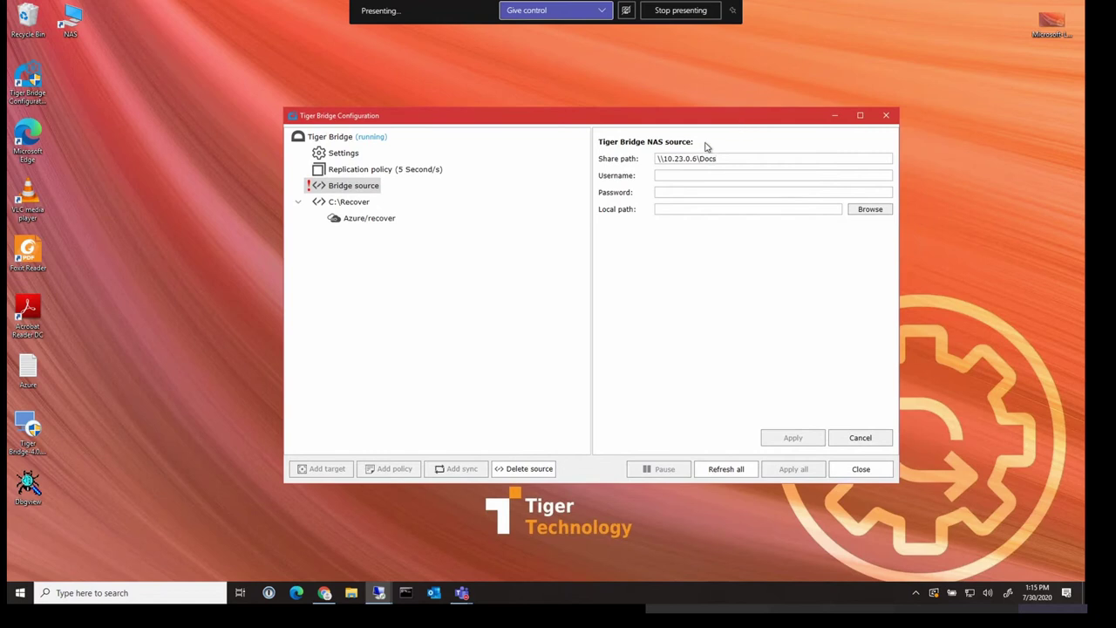
pyautogui.click(700, 174)
pyautogui.write('company\\user1••••••••••••••••••••')
# Set the source's local path to C:\BridgeLocal and apply it
pyautogui.click(876, 213)
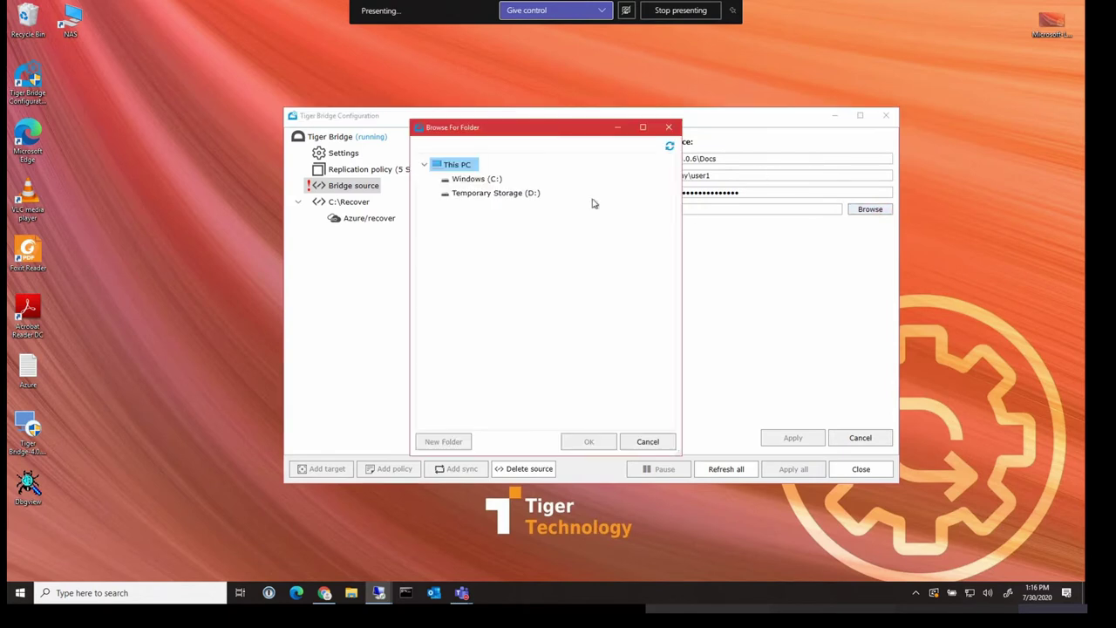
pyautogui.click(480, 180)
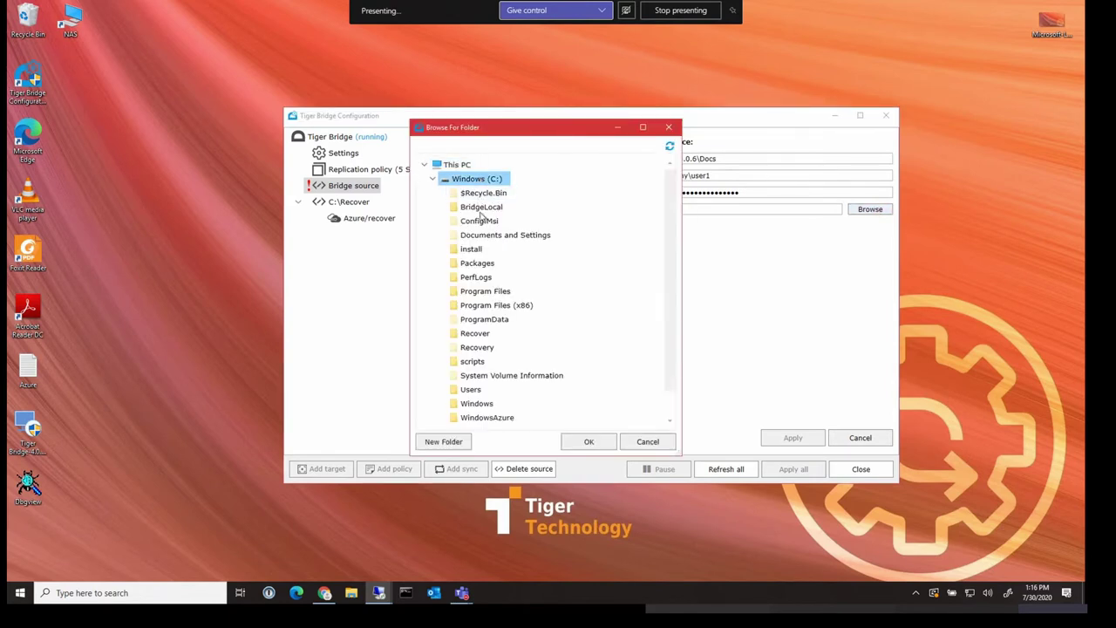
pyautogui.click(482, 209)
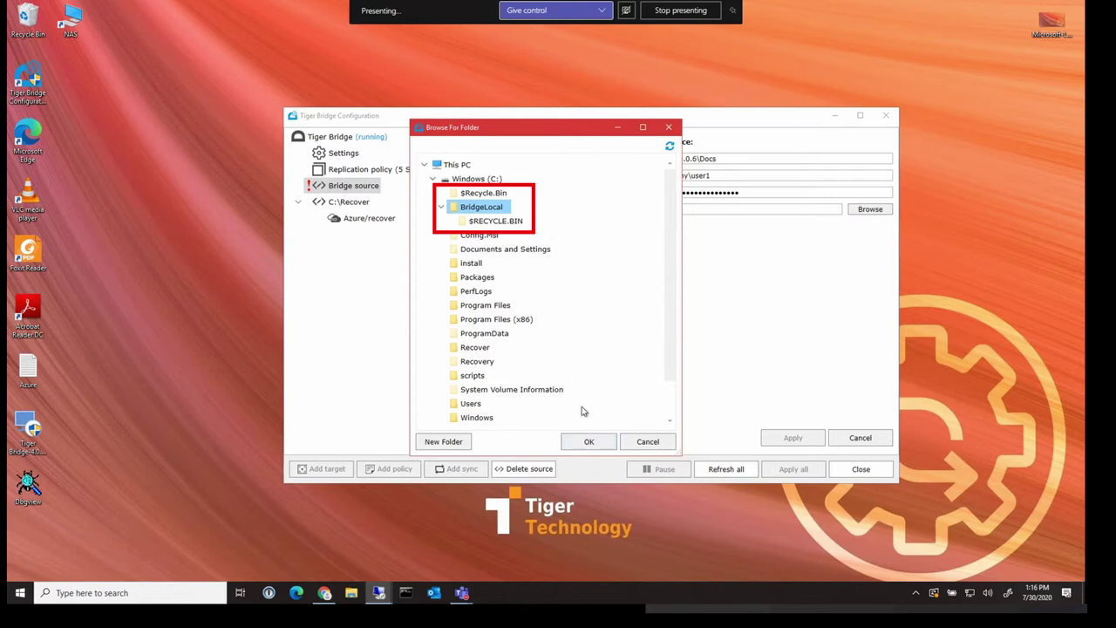
pyautogui.click(589, 440)
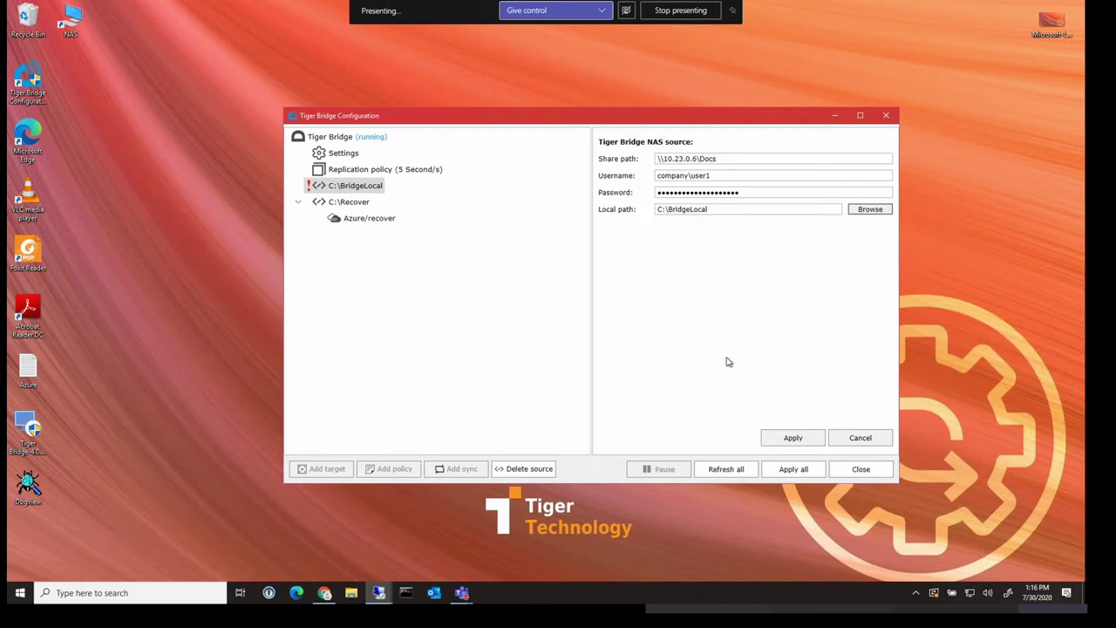
pyautogui.click(789, 437)
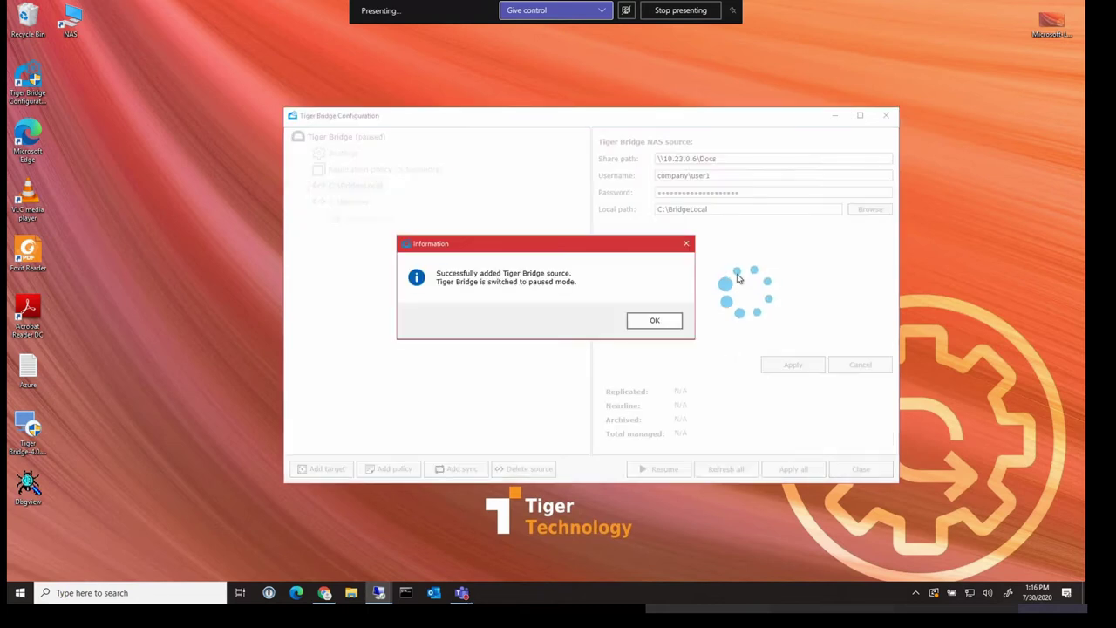
# Add an Azure target for C:\BridgeLocal using the saved Azure storage account
pyautogui.click(651, 324)
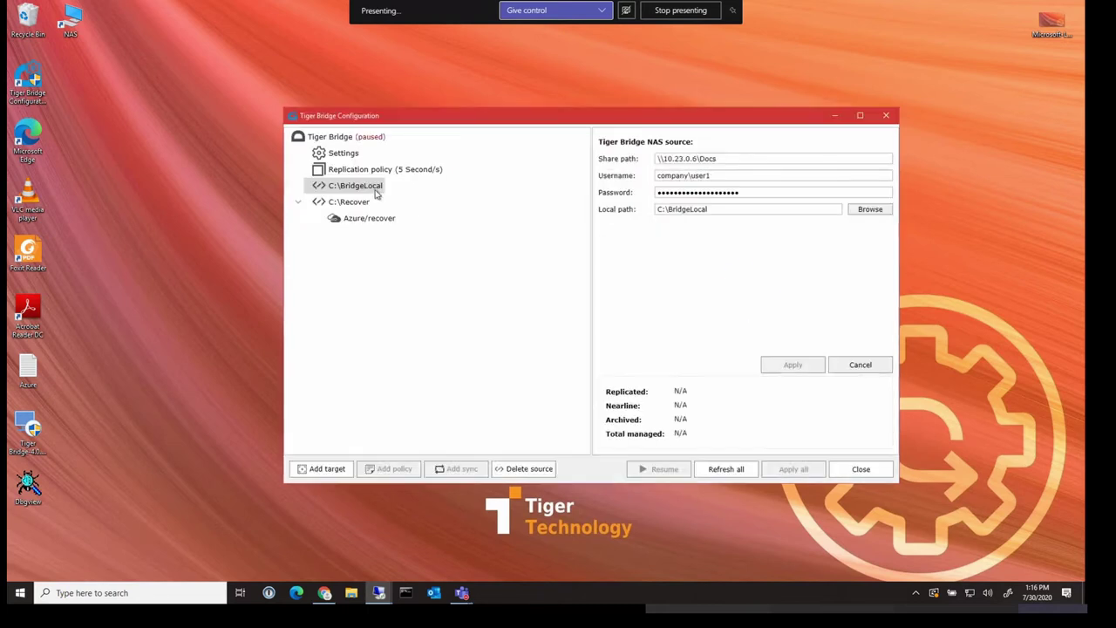
pyautogui.click(338, 469)
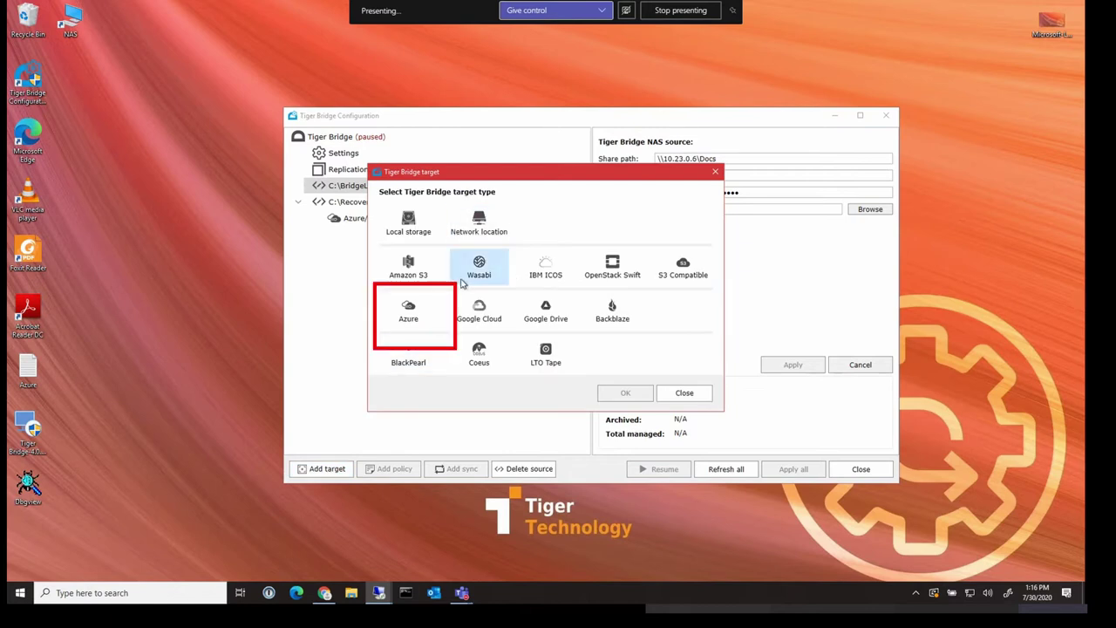
pyautogui.click(422, 310)
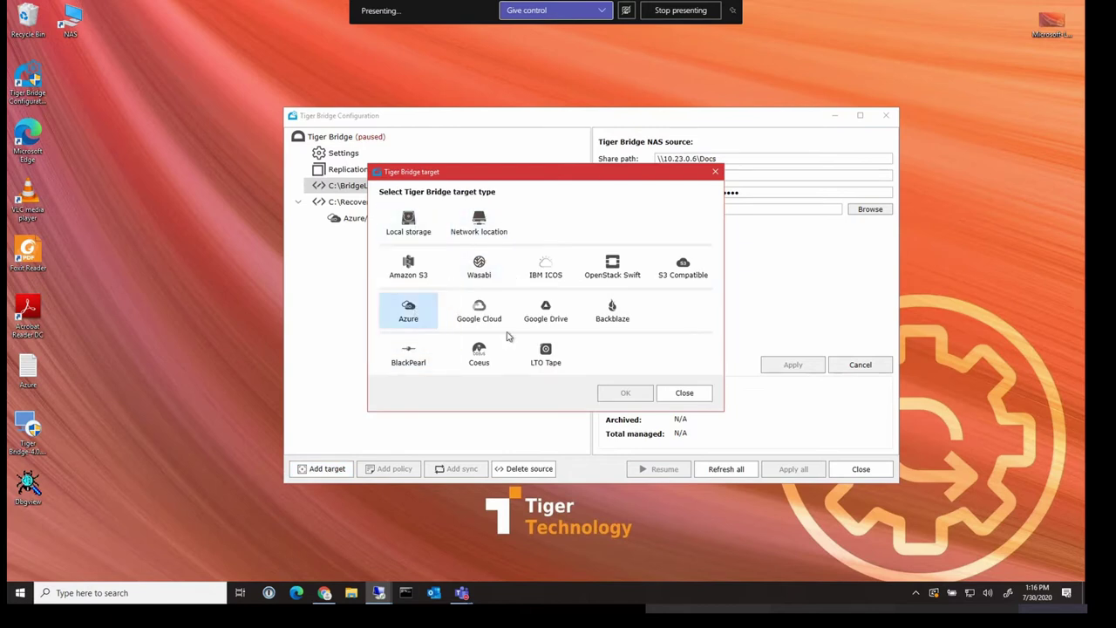
pyautogui.click(639, 395)
pyautogui.click(737, 170)
pyautogui.click(689, 195)
# Select the nas container as the target, apply it, and resume Tiger Bridge
pyautogui.click(859, 337)
pyautogui.click(646, 367)
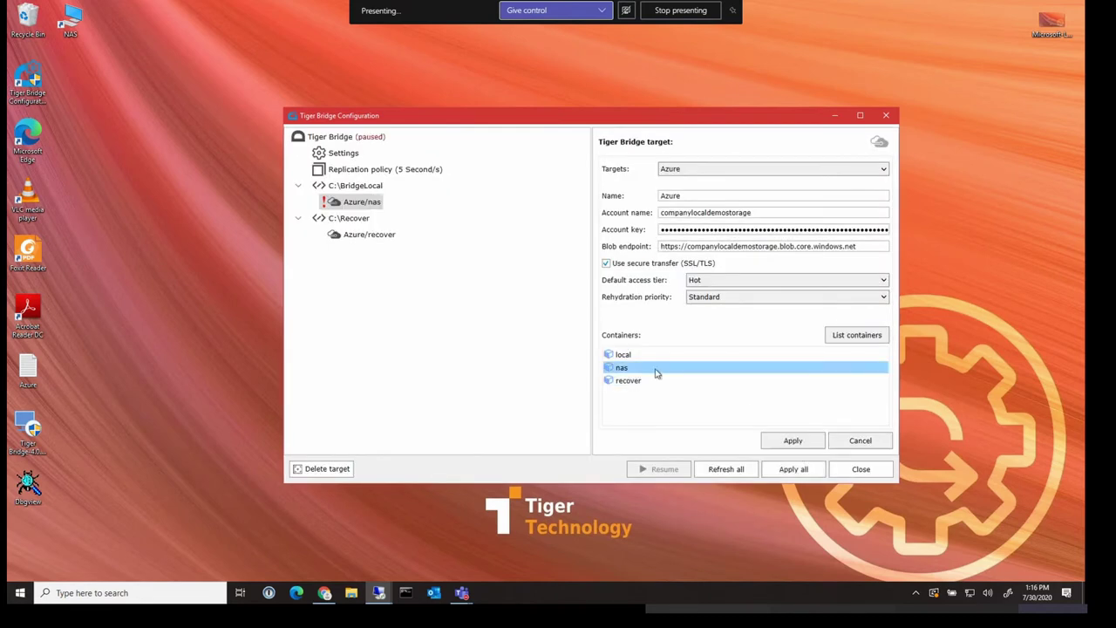
pyautogui.click(789, 439)
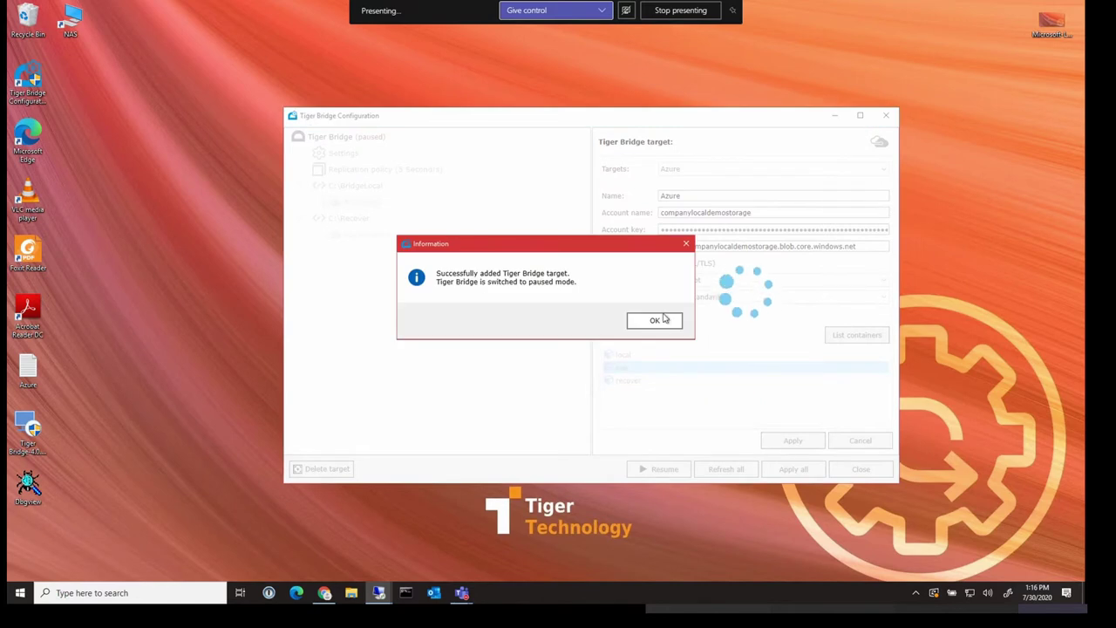
pyautogui.click(658, 319)
pyautogui.click(349, 138)
pyautogui.click(663, 469)
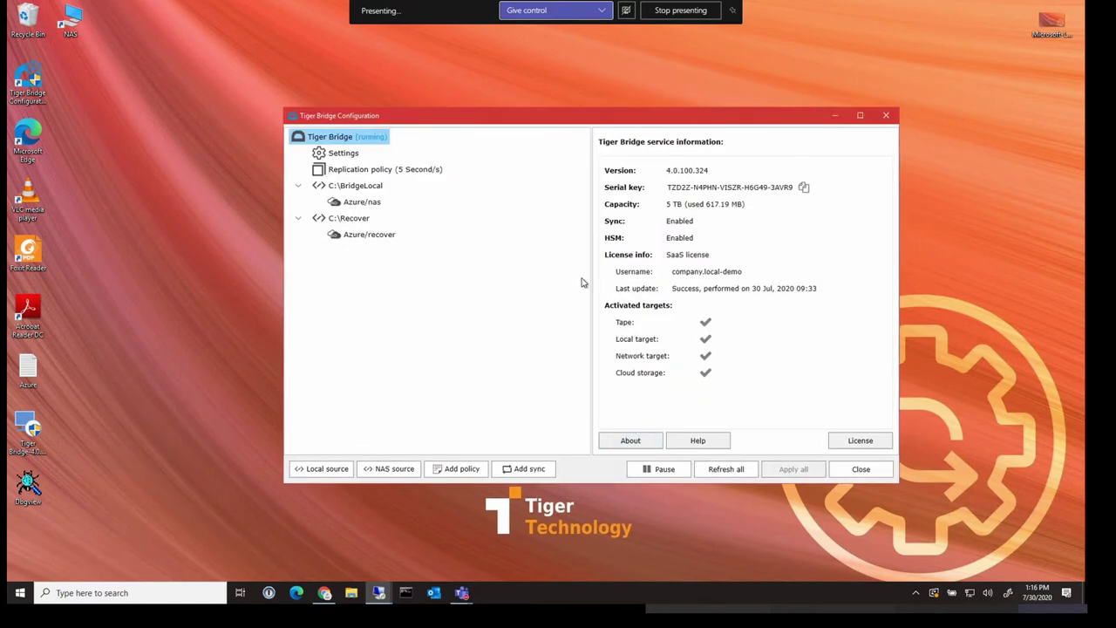
# Close Tiger Bridge Configuration and open C:\BridgeLocal in File Explorer
pyautogui.click(861, 469)
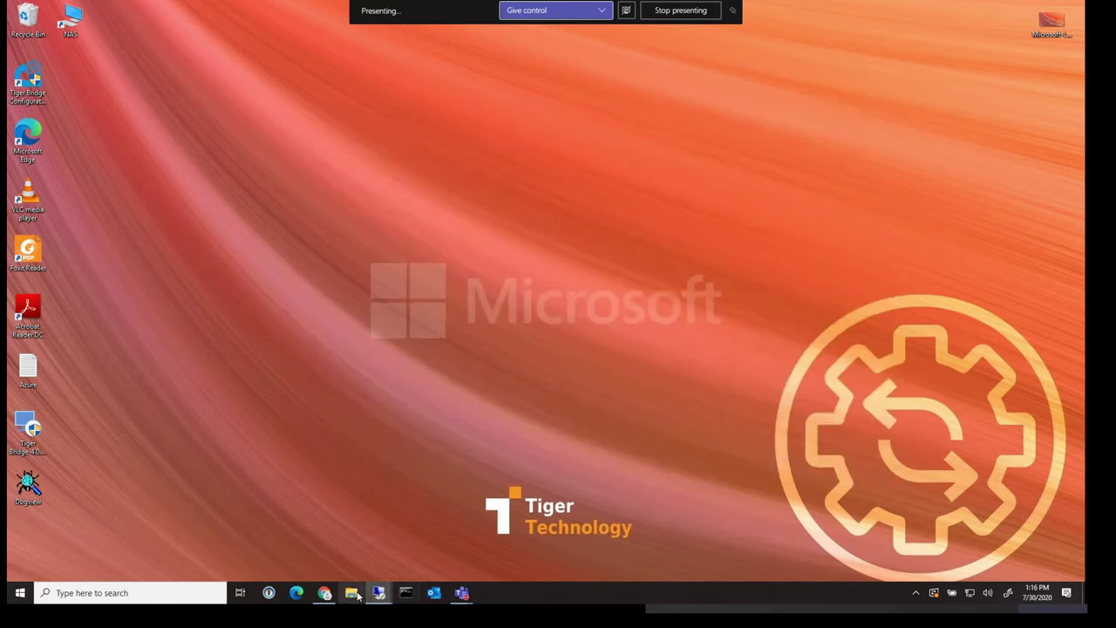
pyautogui.press('super+e')
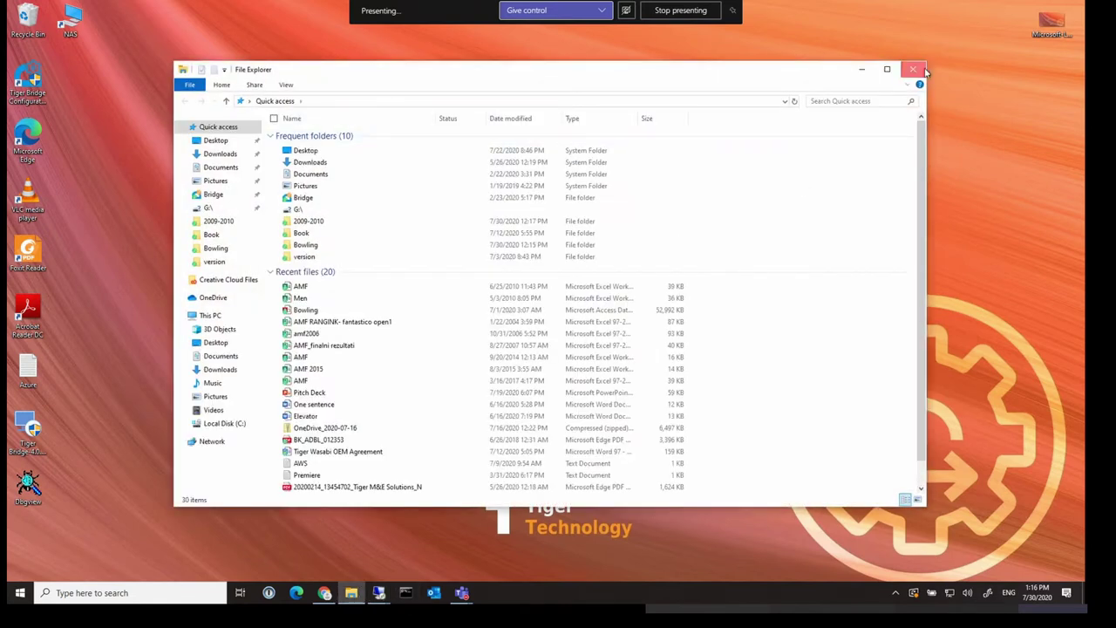
pyautogui.click(915, 69)
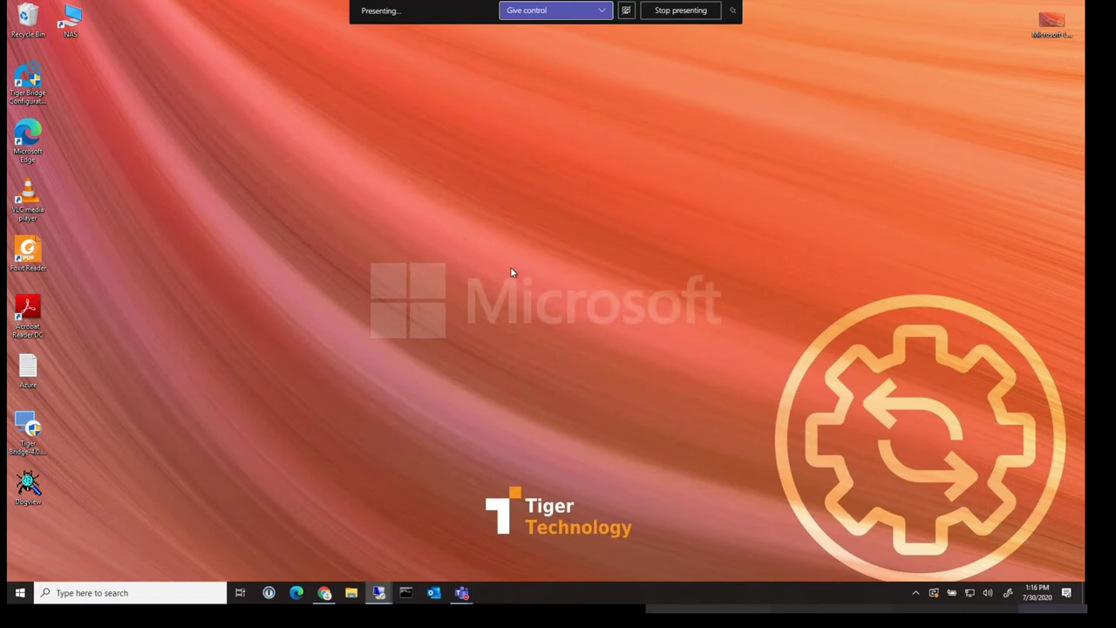
pyautogui.press('super+e')
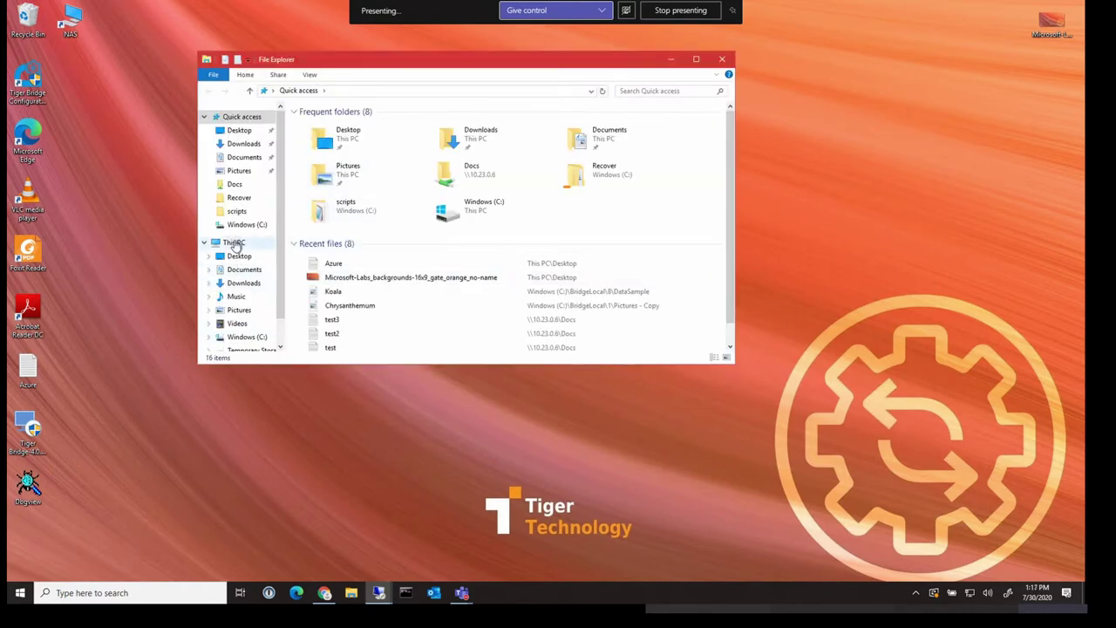
pyautogui.click(234, 243)
pyautogui.click(364, 218)
pyautogui.doubleClick(364, 218)
pyautogui.doubleClick(331, 125)
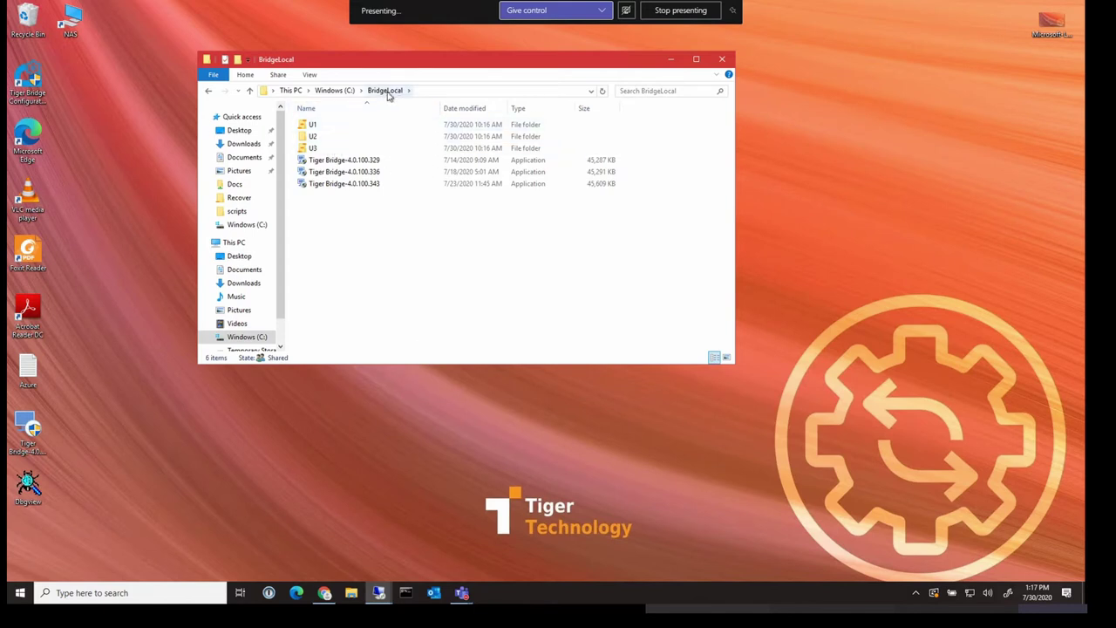
# Check the Tiger Bridge-4.0.100.329 installer's properties, showing 0 bytes size on disk
pyautogui.rightClick(344, 162)
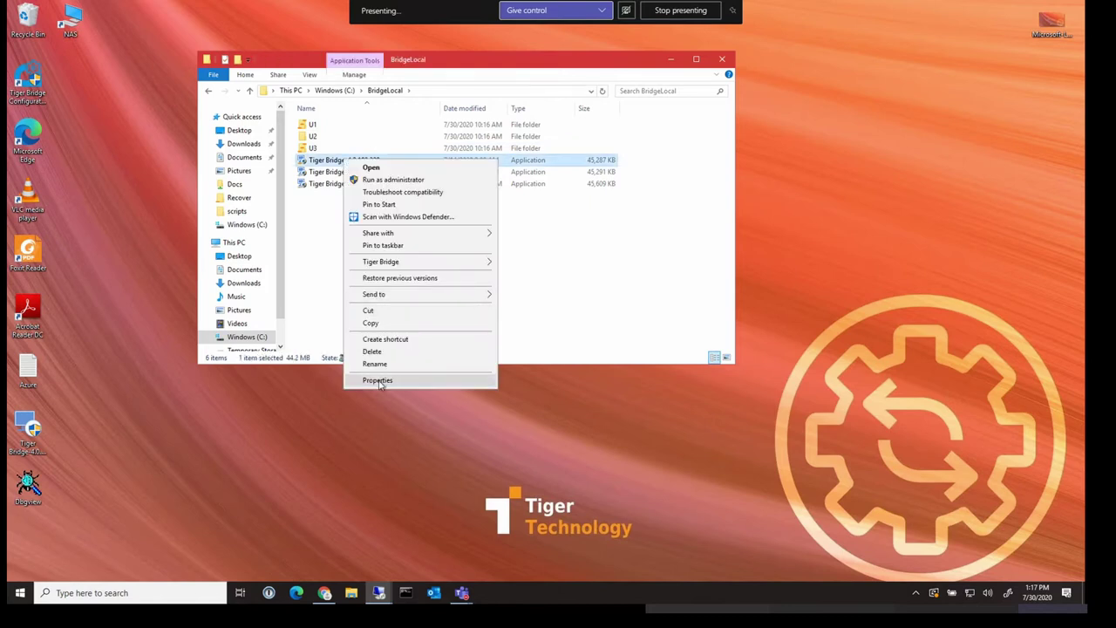
pyautogui.click(377, 381)
pyautogui.moveTo(422, 308); pyautogui.dragTo(400, 309)
pyautogui.moveTo(472, 172); pyautogui.dragTo(767, 213)
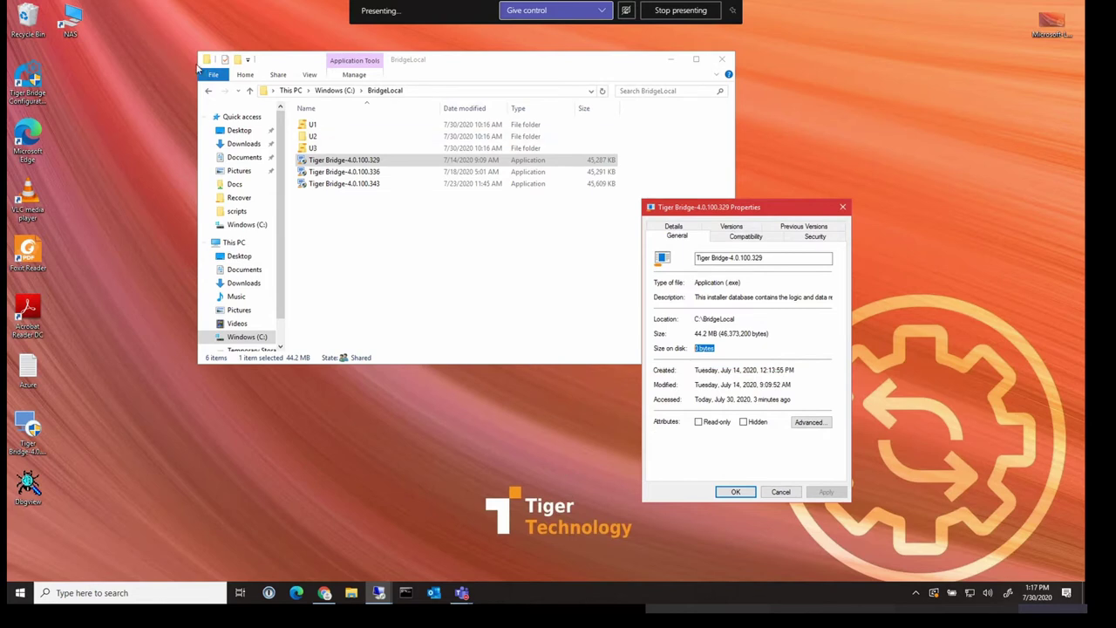
# Open the Docs folder on the 10.23.0.6 share in a second window
pyautogui.doubleClick(72, 19)
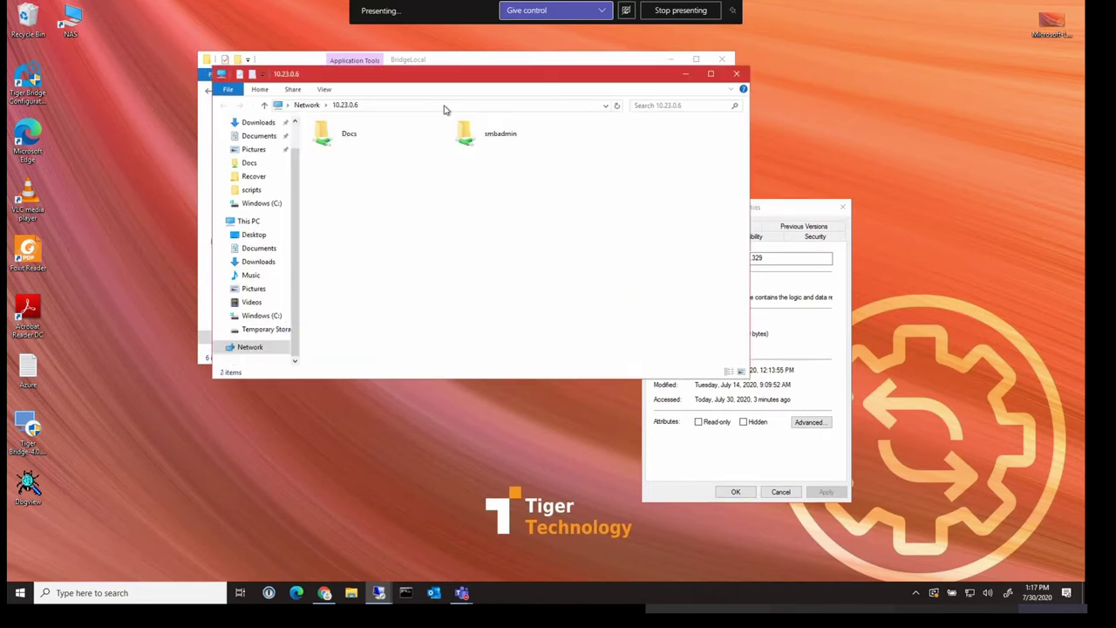
pyautogui.moveTo(490, 79); pyautogui.dragTo(738, 194)
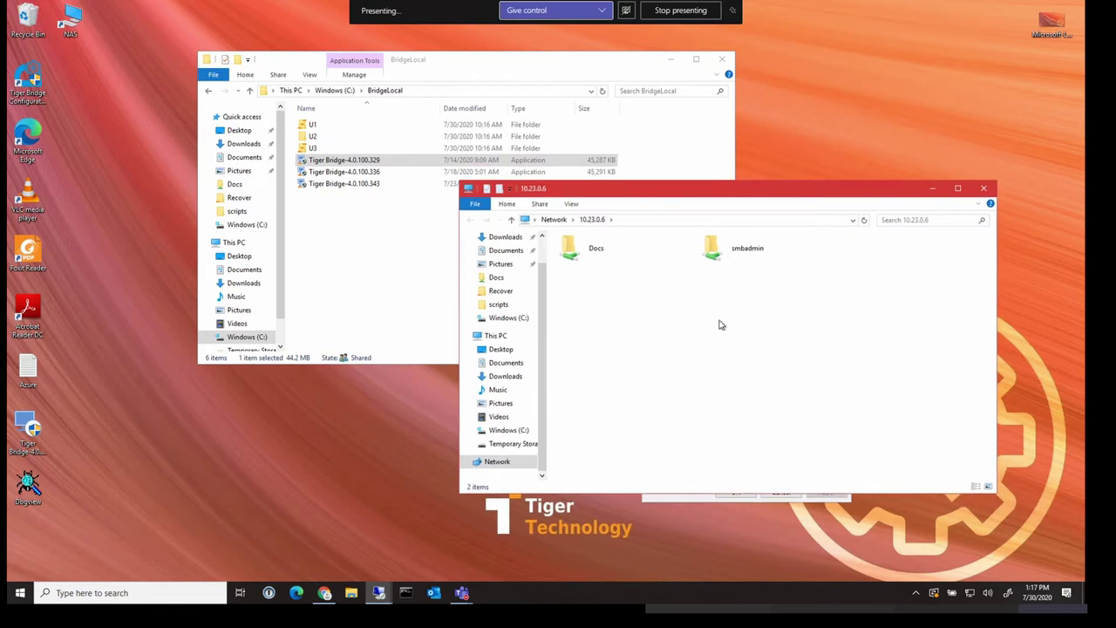
pyautogui.click(697, 502)
pyautogui.click(781, 493)
pyautogui.click(578, 260)
pyautogui.doubleClick(577, 260)
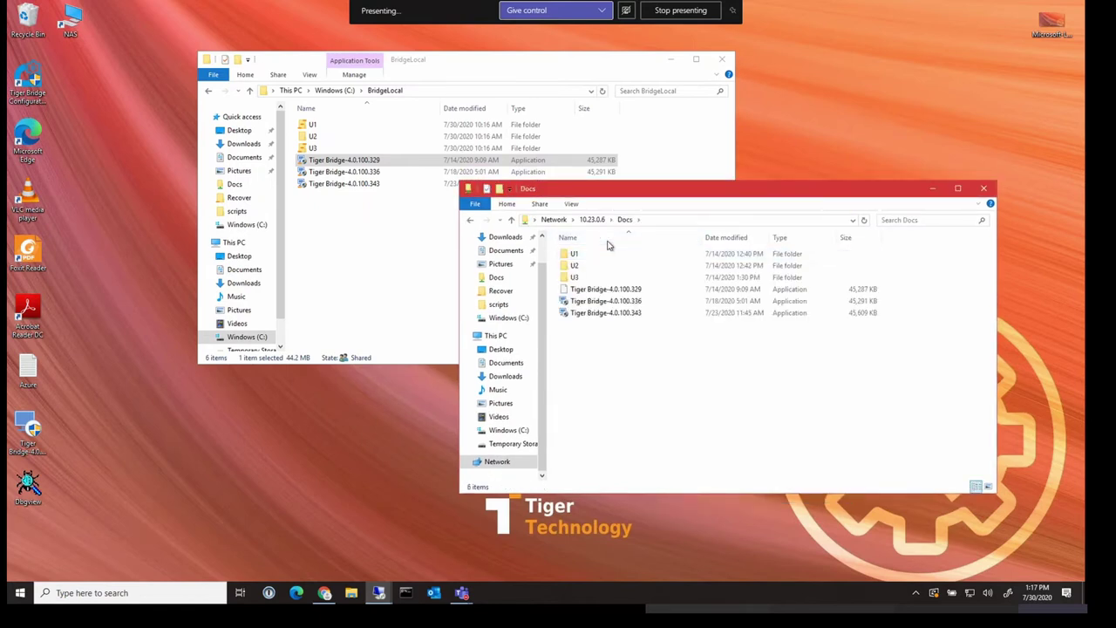
# Check U3's properties in BridgeLocal: 25 files totalling 127.15 MB
pyautogui.click(383, 235)
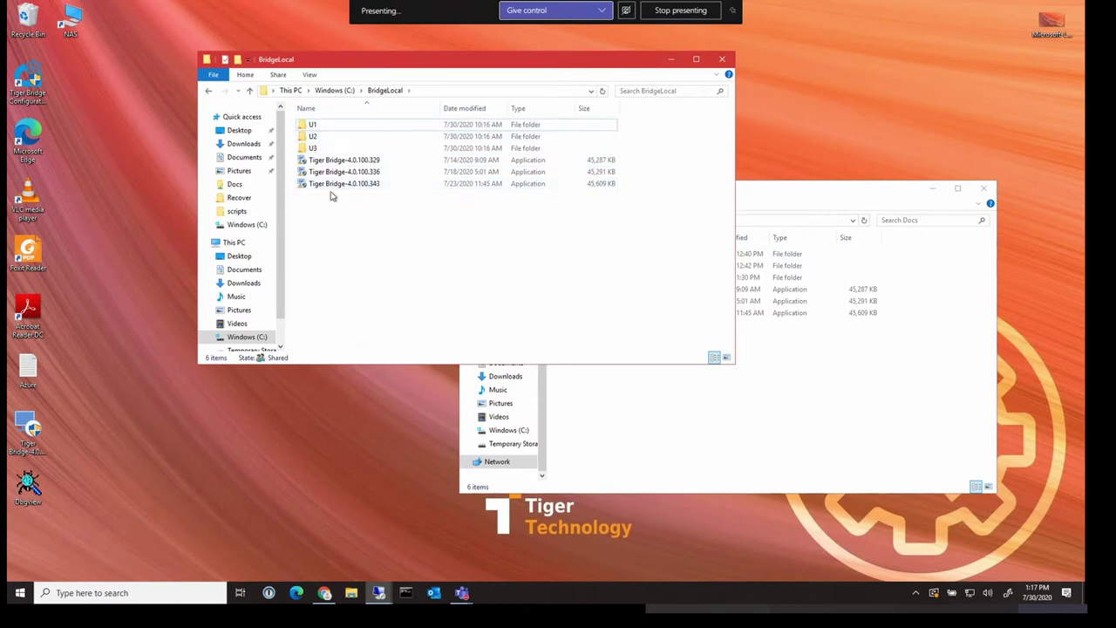
pyautogui.moveTo(422, 73); pyautogui.dragTo(324, 90)
pyautogui.rightClick(227, 168)
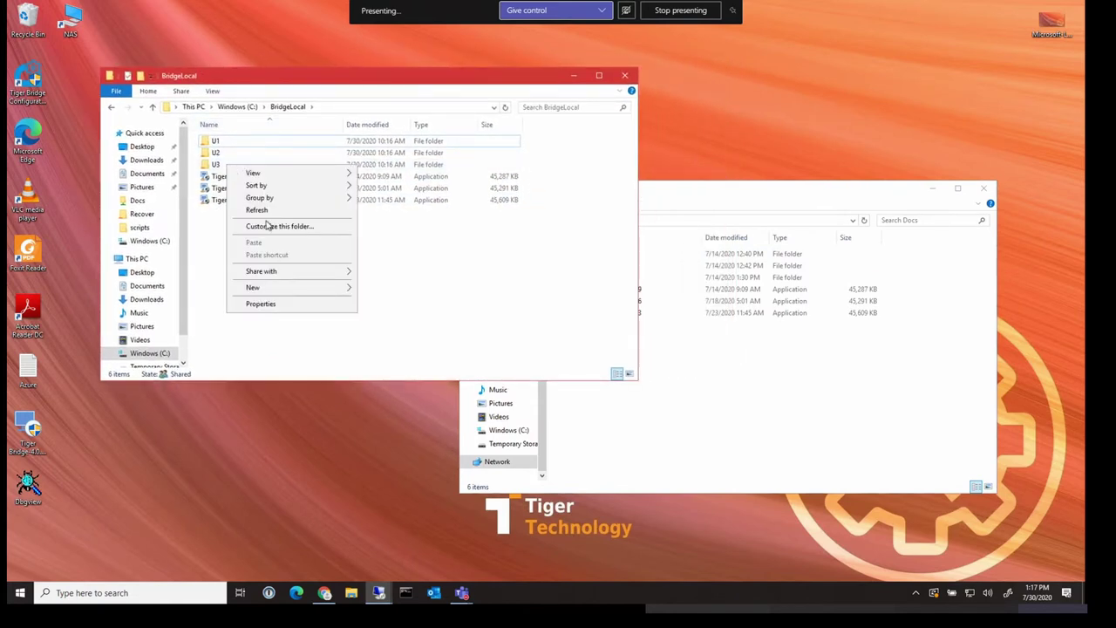
pyautogui.click(215, 166)
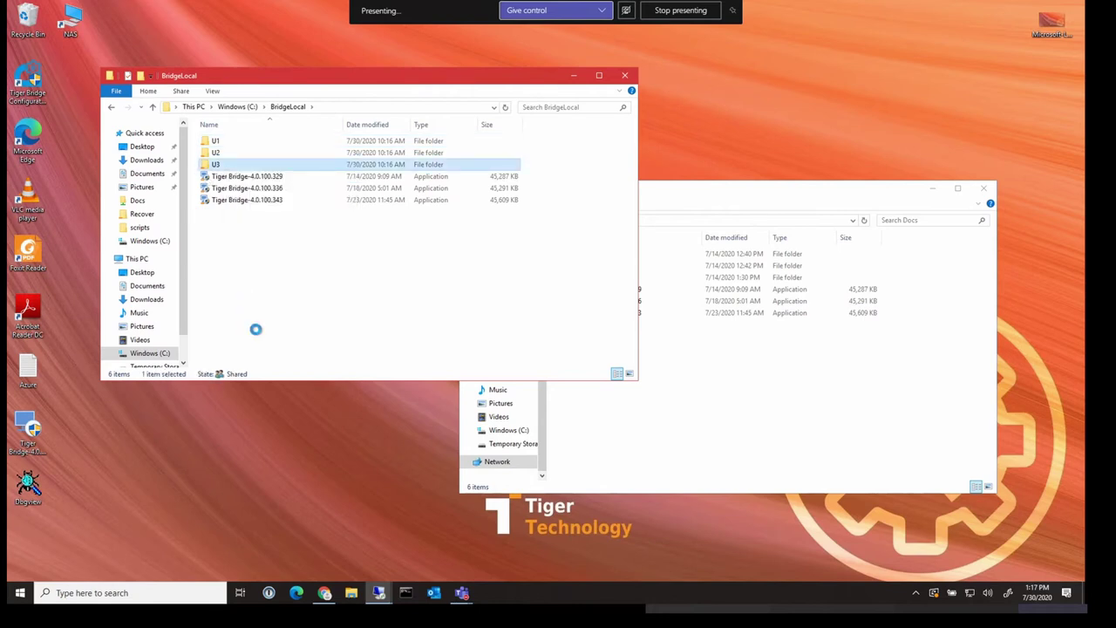
pyautogui.hotkey('shift', 'F10')
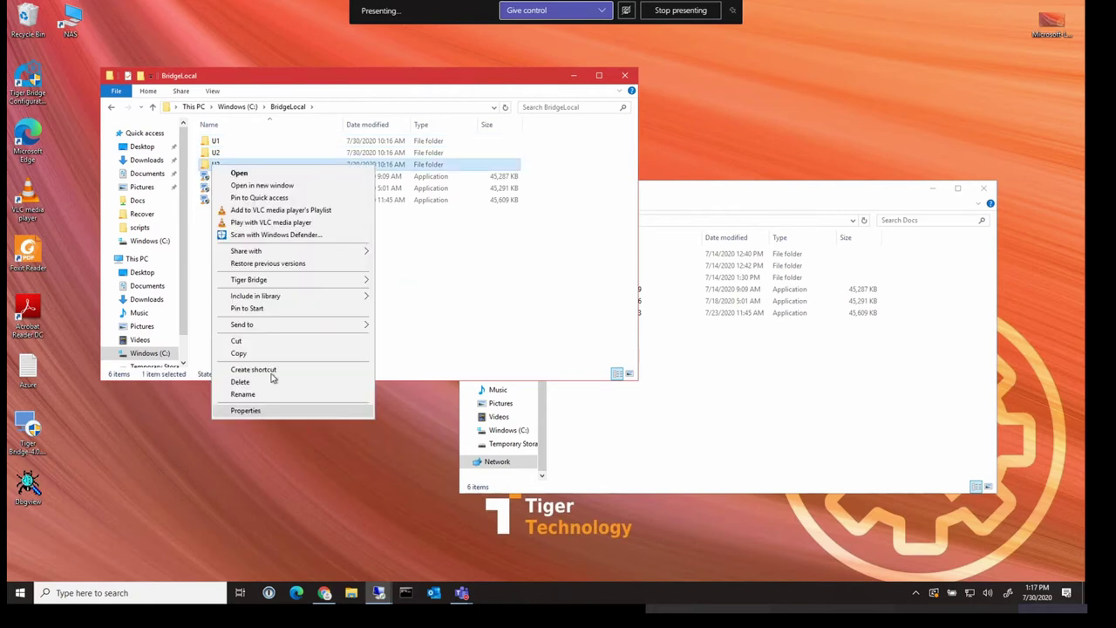
pyautogui.click(249, 411)
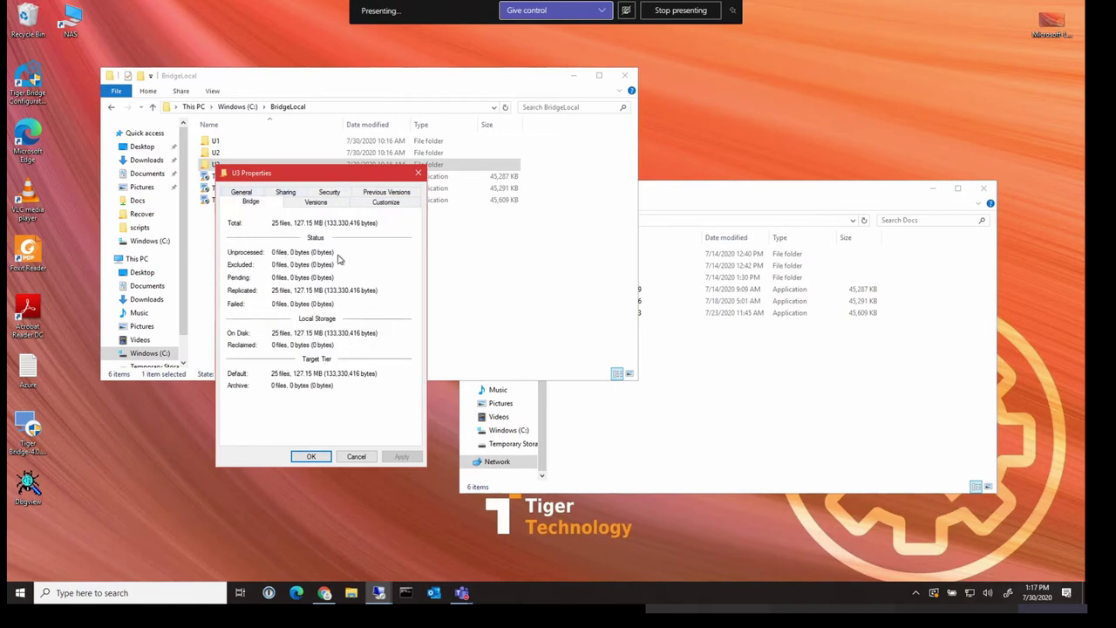
pyautogui.click(356, 456)
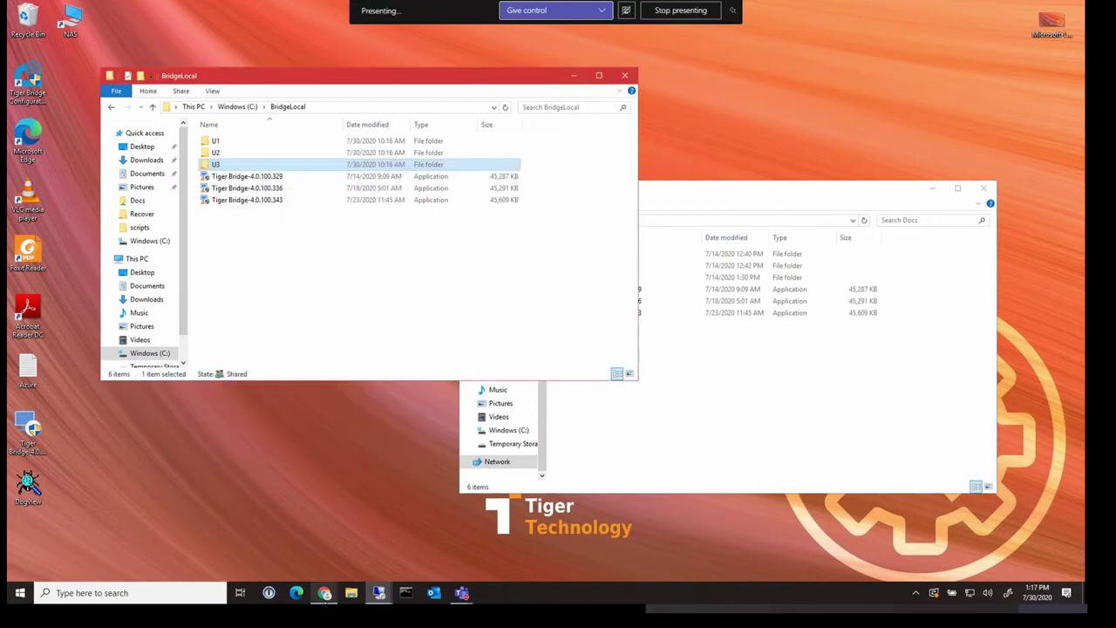
# Refresh the Azure nas container and open U1 to view the replicated blobs
pyautogui.click(324, 592)
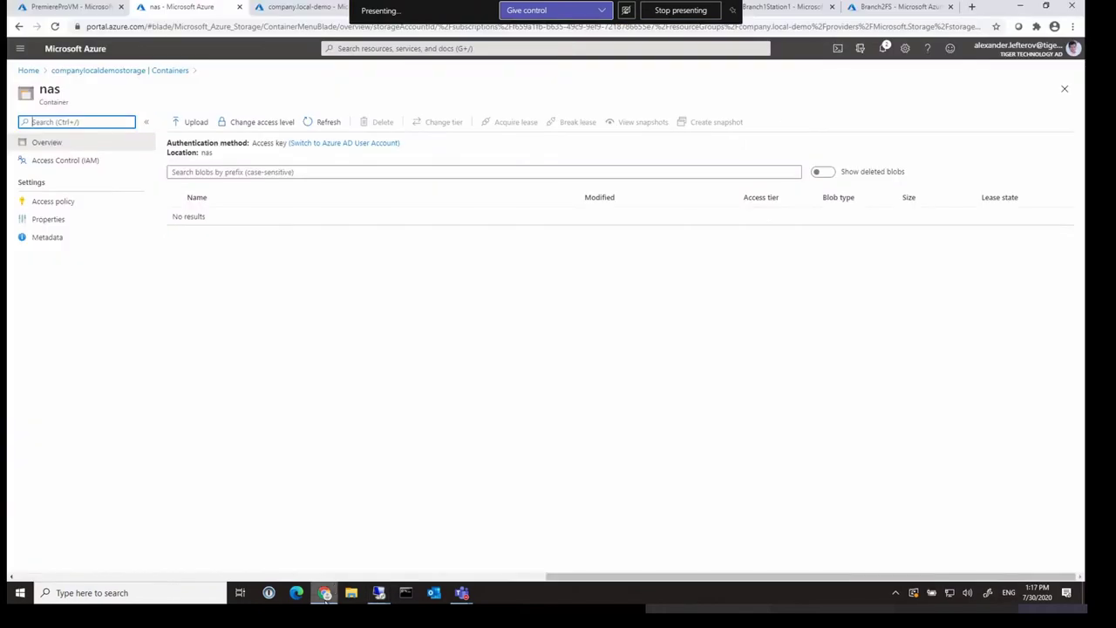
pyautogui.click(338, 126)
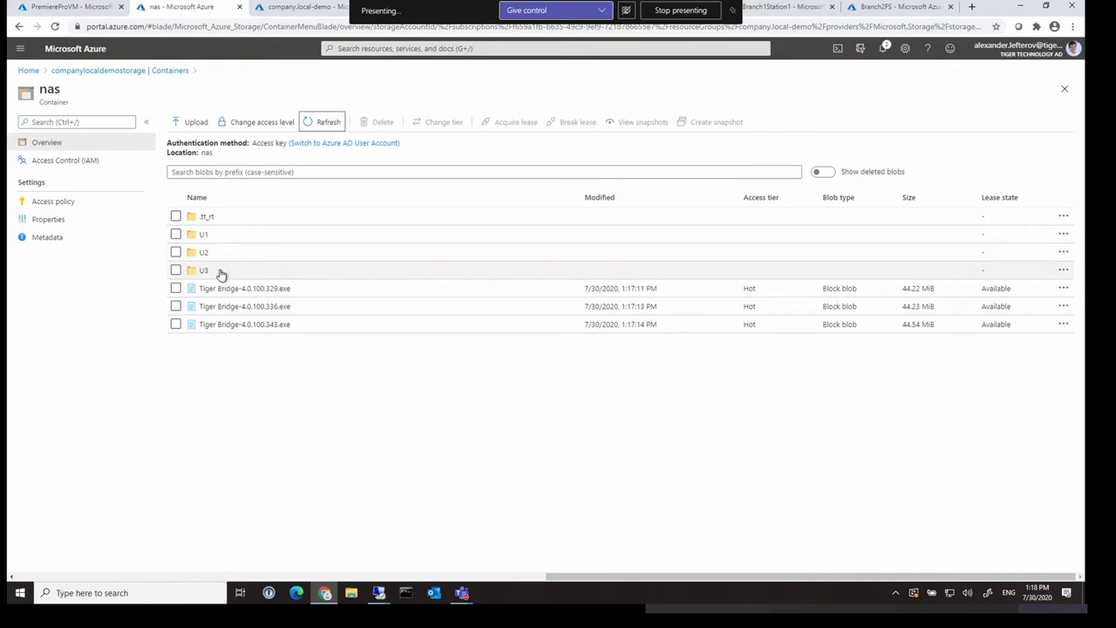
pyautogui.click(203, 235)
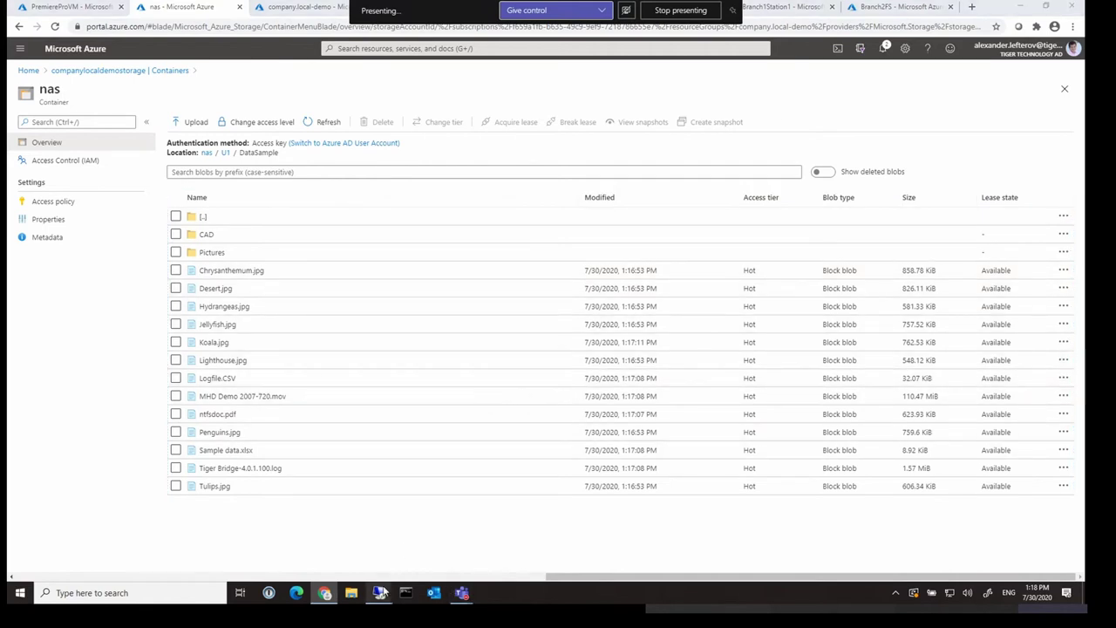
# Reclaim local disk space for the Penguins image in BridgeLocal\U1\DataSample via Tiger Bridge
pyautogui.moveTo(384, 590)
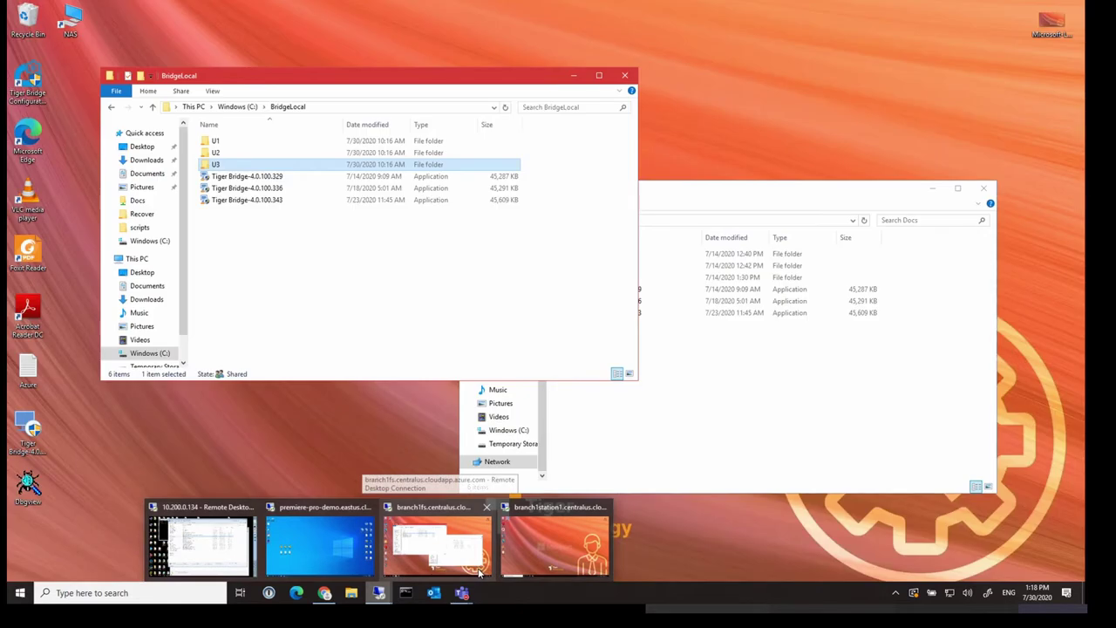
pyautogui.click(478, 566)
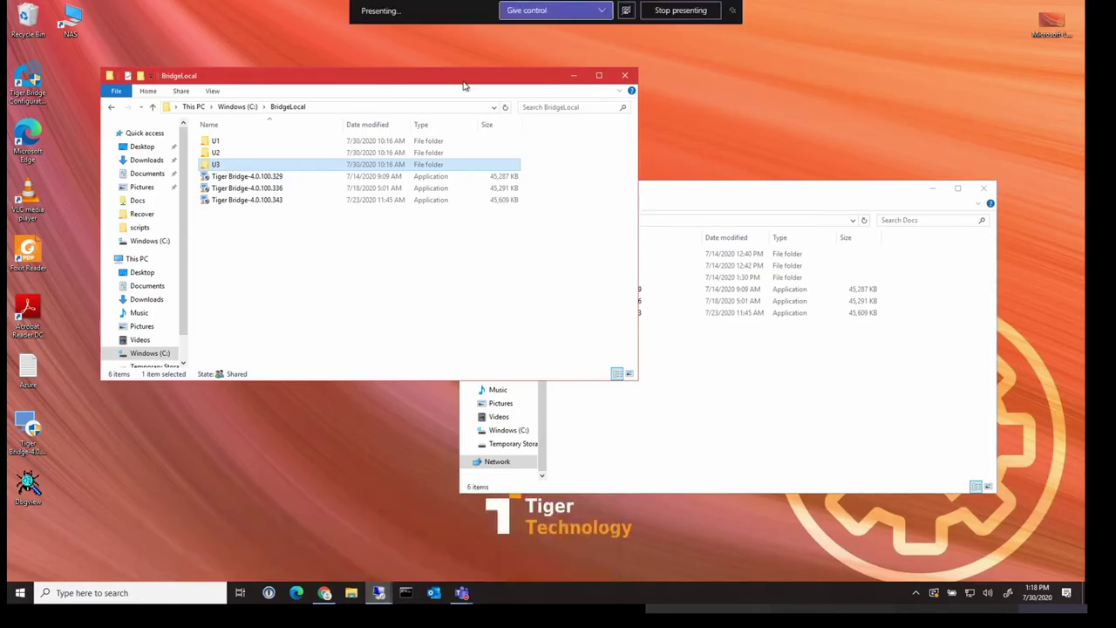
pyautogui.rightClick(225, 168)
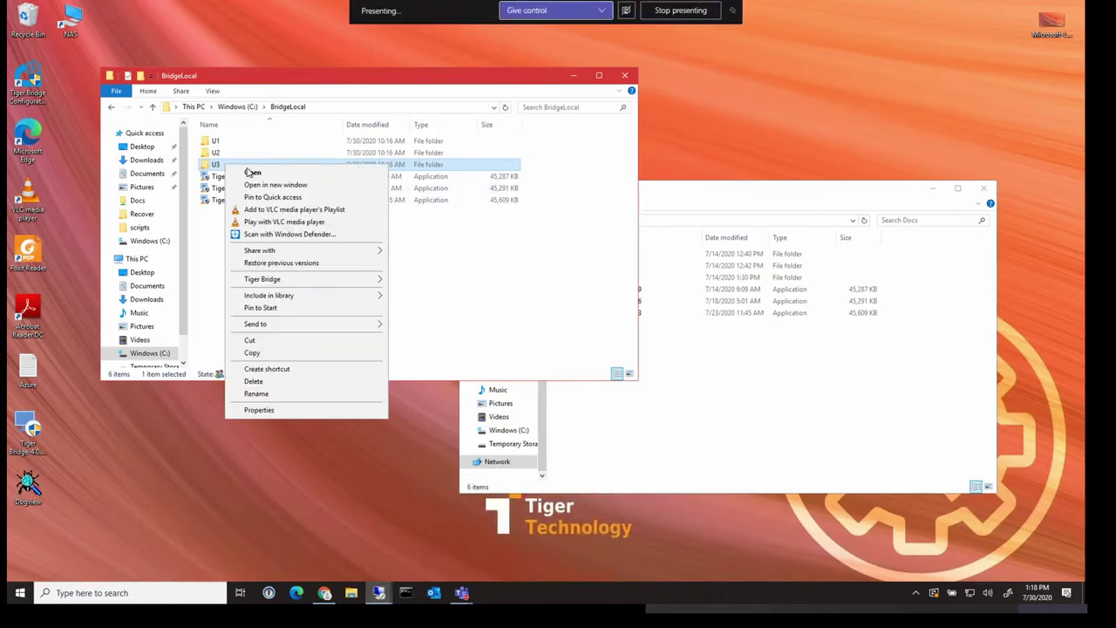
pyautogui.moveTo(381, 279)
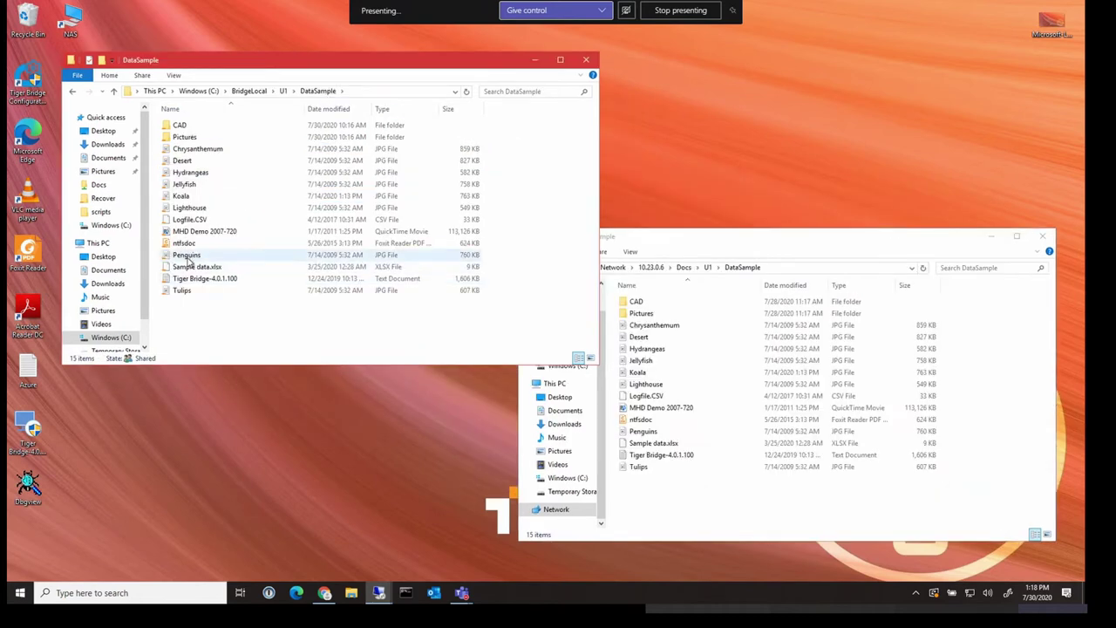
pyautogui.click(192, 256)
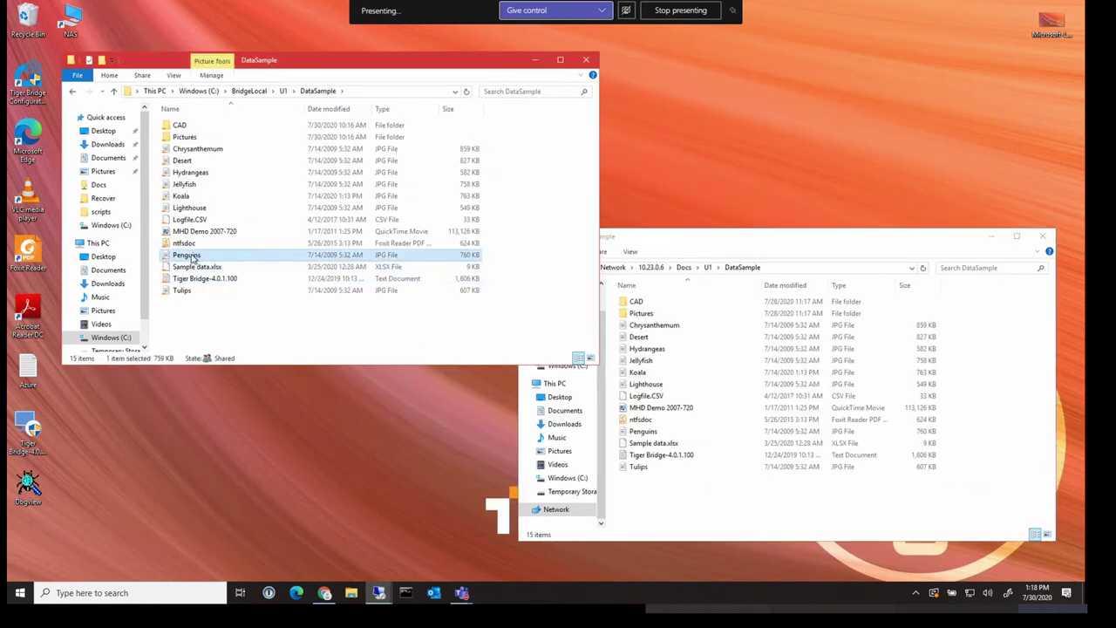
pyautogui.rightClick(192, 256)
pyautogui.moveTo(249, 391)
pyautogui.click(384, 391)
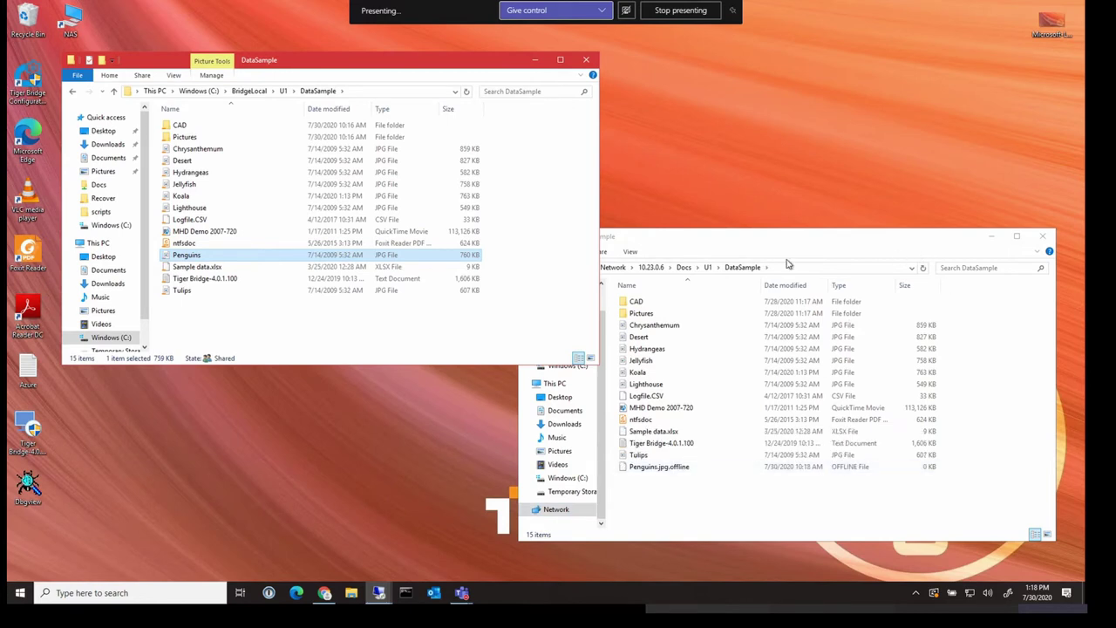
# Verify Penguins now appears on the share as a 0 KB Penguins.jpg.offline stub
pyautogui.moveTo(804, 243); pyautogui.dragTo(807, 238)
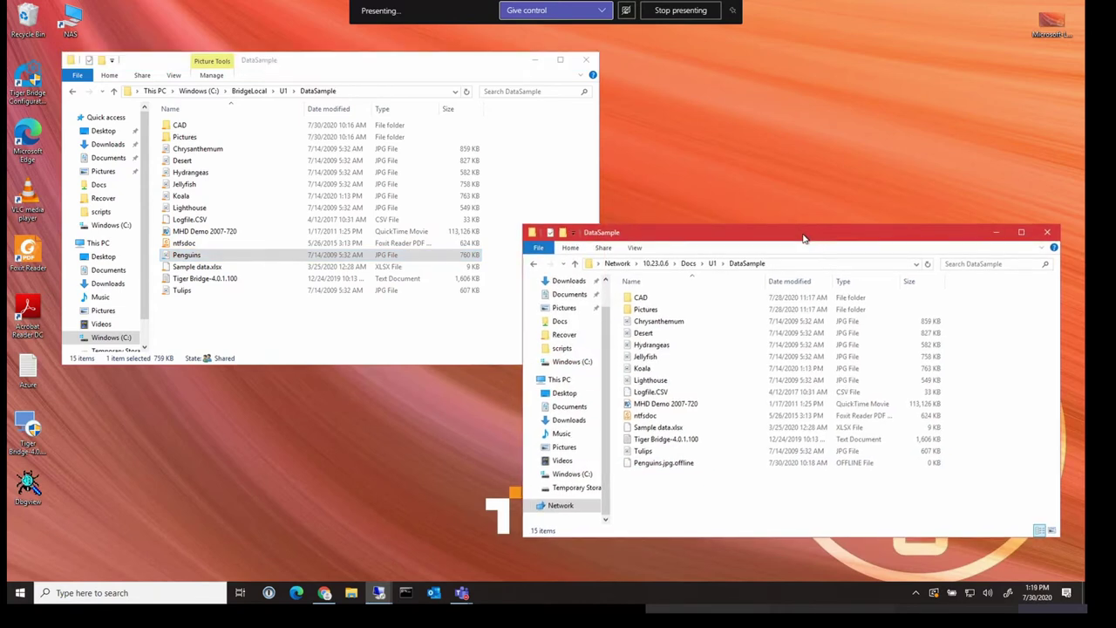
pyautogui.click(635, 465)
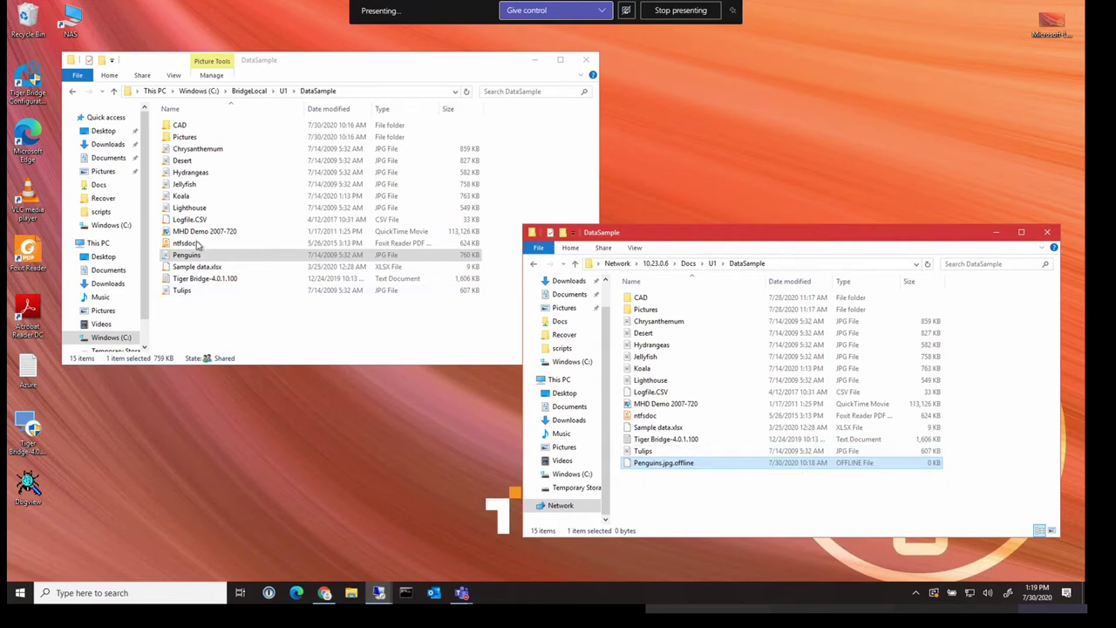
pyautogui.click(277, 315)
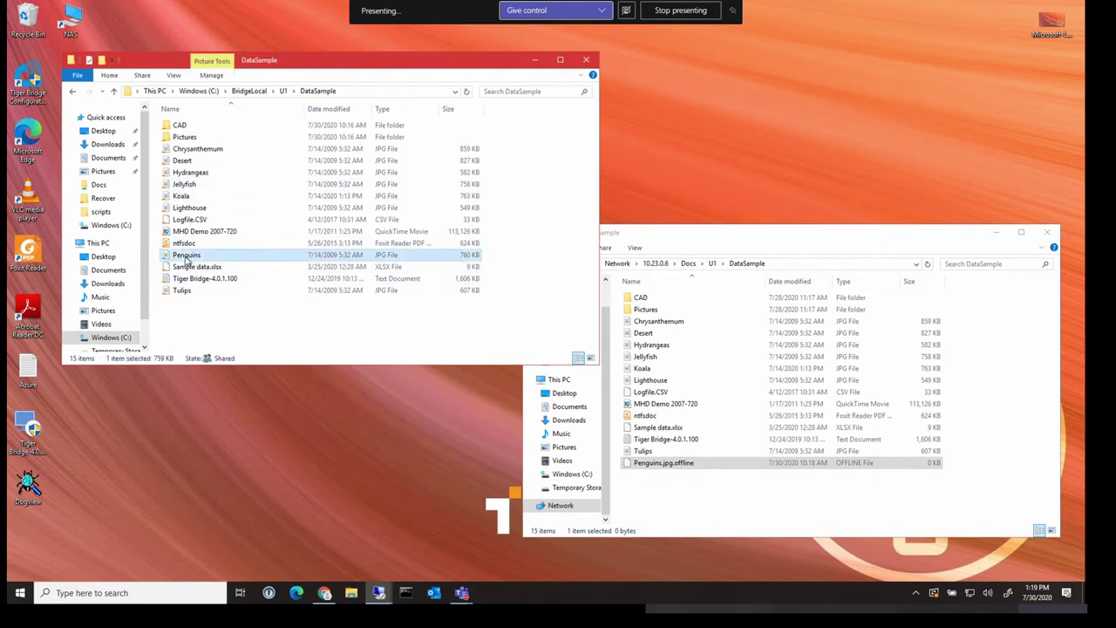
# Retrieve Penguins' data with Tiger Bridge and confirm it's a 760 KB JPG on the share
pyautogui.rightClick(186, 259)
pyautogui.moveTo(224, 394)
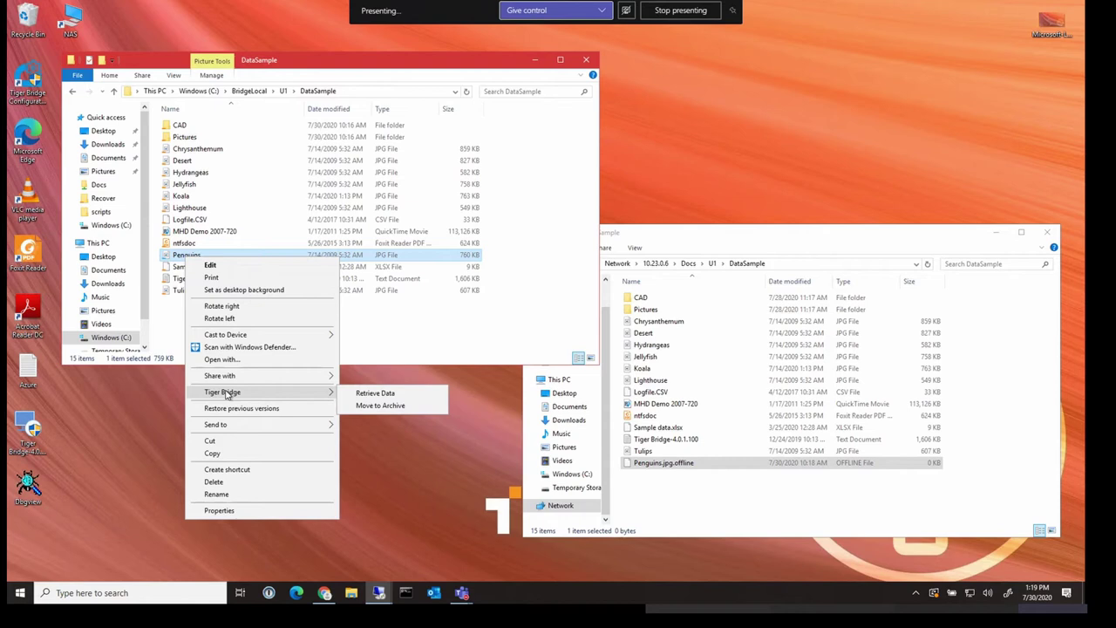
pyautogui.click(375, 394)
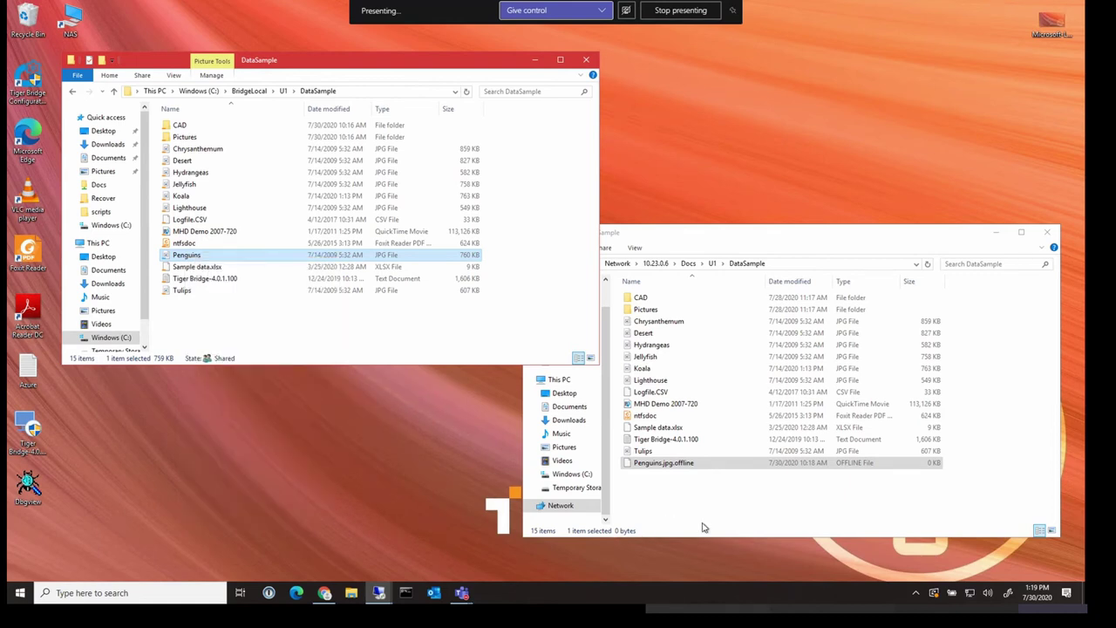
pyautogui.click(650, 464)
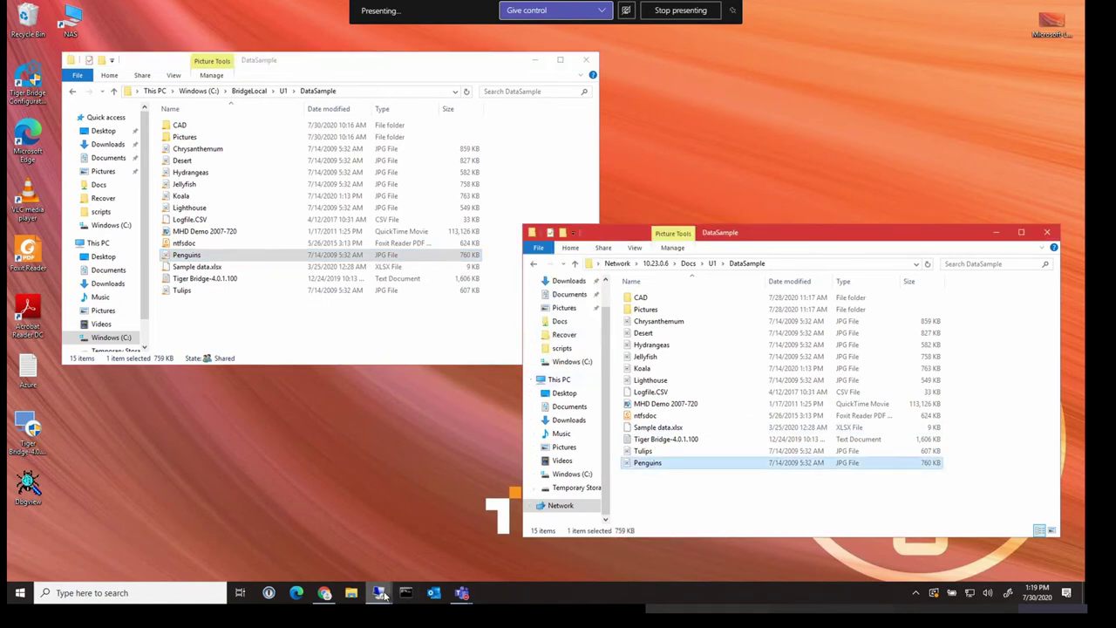
# On the other remote session, open Docs\U3\DataSample on the 10.23.0.6 share
pyautogui.moveTo(381, 594)
pyautogui.click(562, 533)
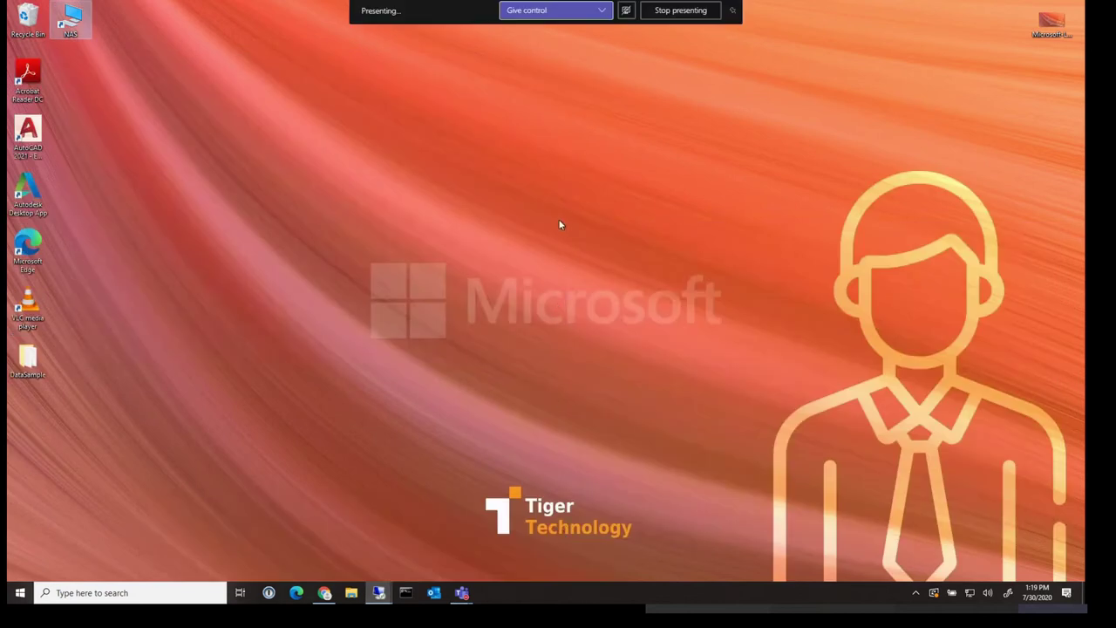
pyautogui.doubleClick(72, 19)
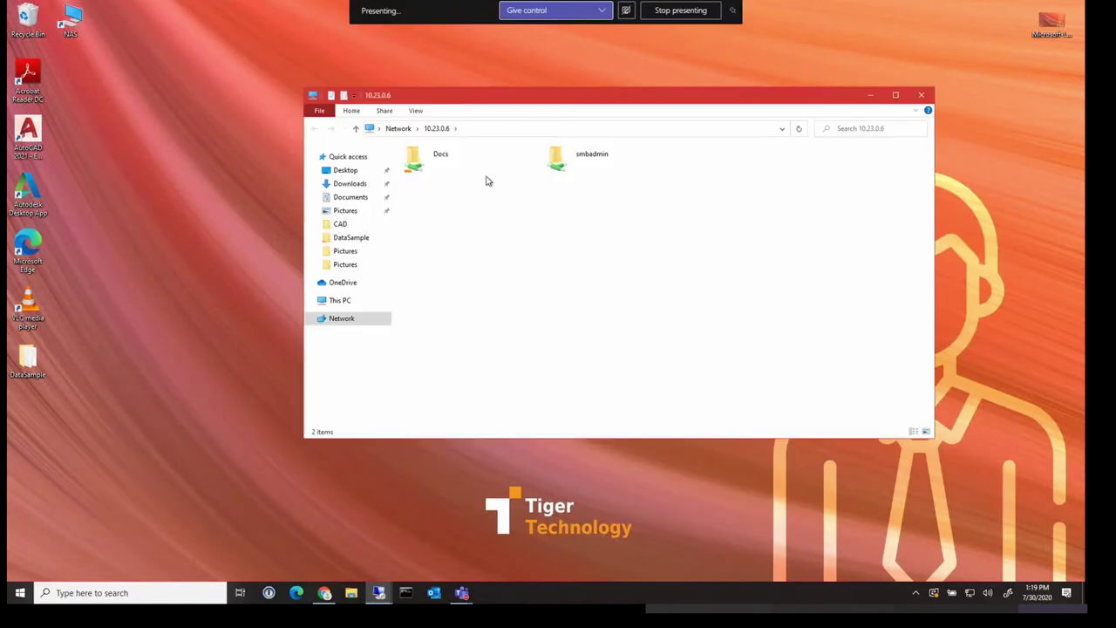
pyautogui.doubleClick(408, 168)
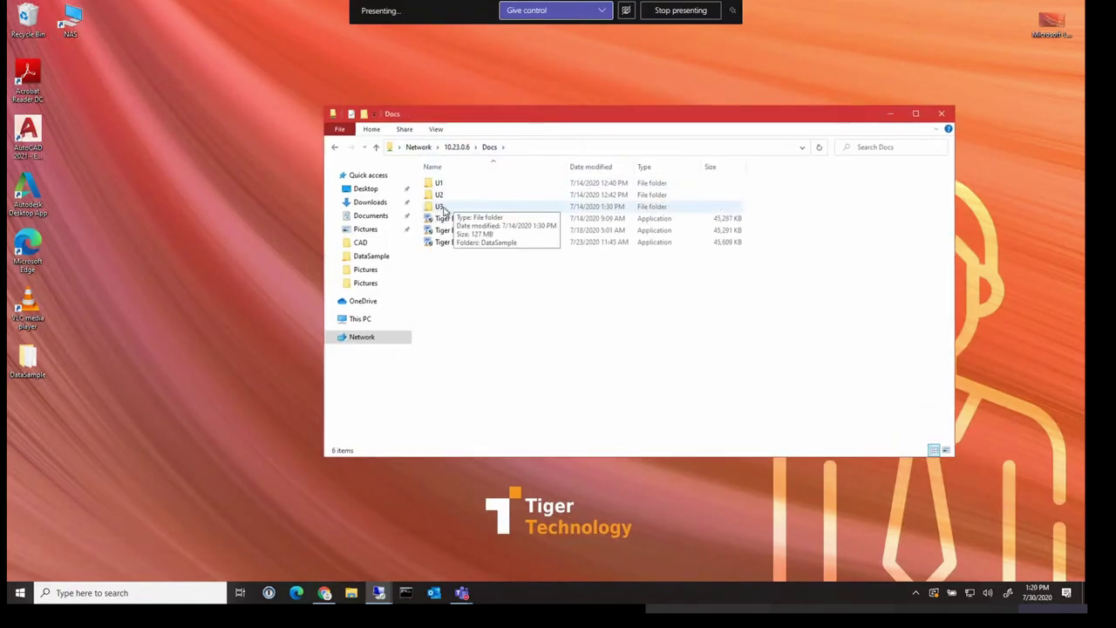
pyautogui.doubleClick(441, 207)
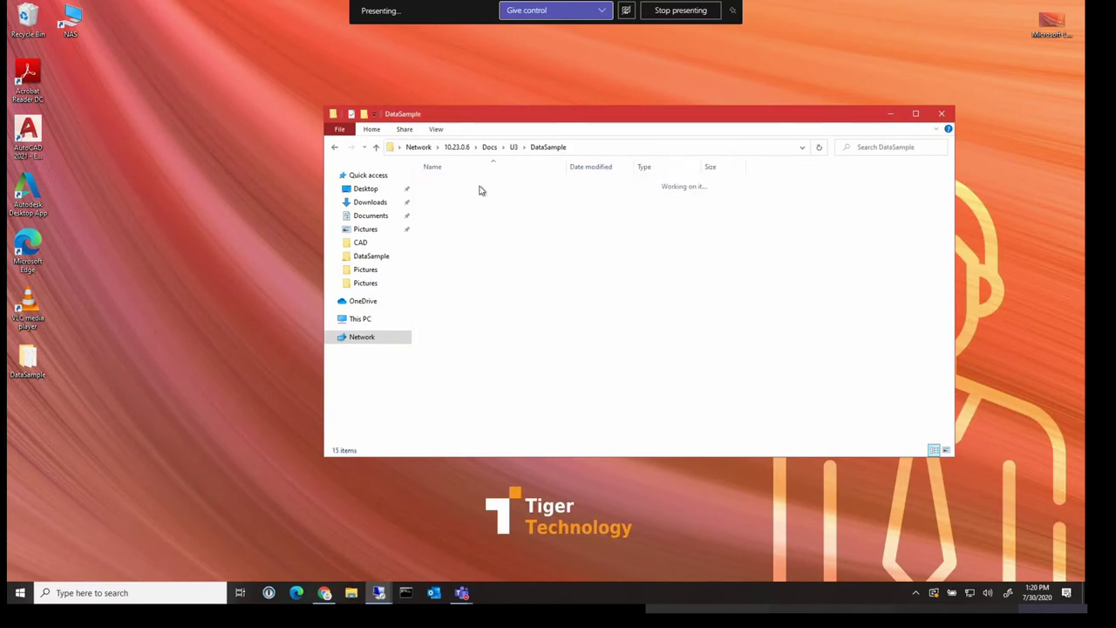
pyautogui.doubleClick(474, 185)
# View the Tulips image in Photos, then close the viewer
pyautogui.click(462, 349)
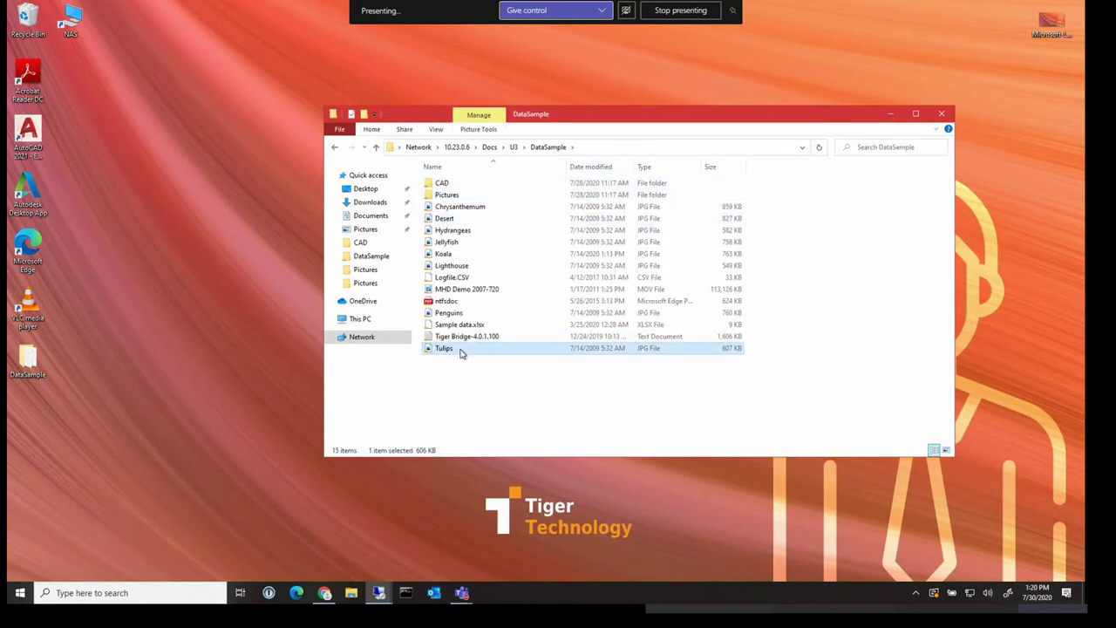
pyautogui.press('Return')
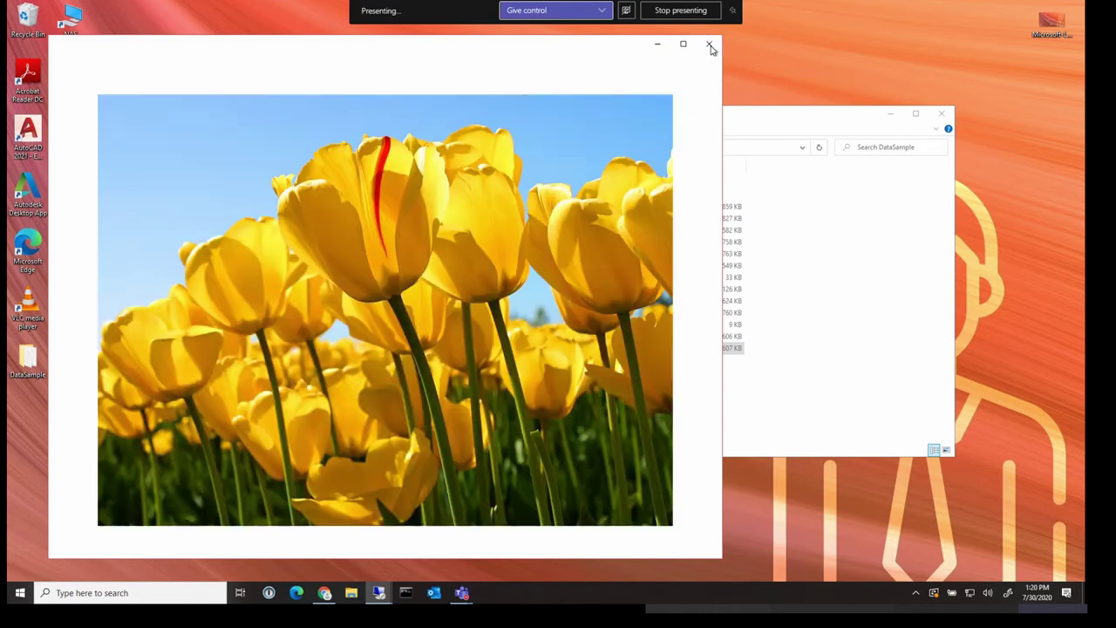
pyautogui.click(711, 44)
# Move Tulips to archive with Tiger Bridge, leaving a 0 KB Tulips.jpg.offline stub
pyautogui.rightClick(449, 349)
pyautogui.moveTo(345, 212)
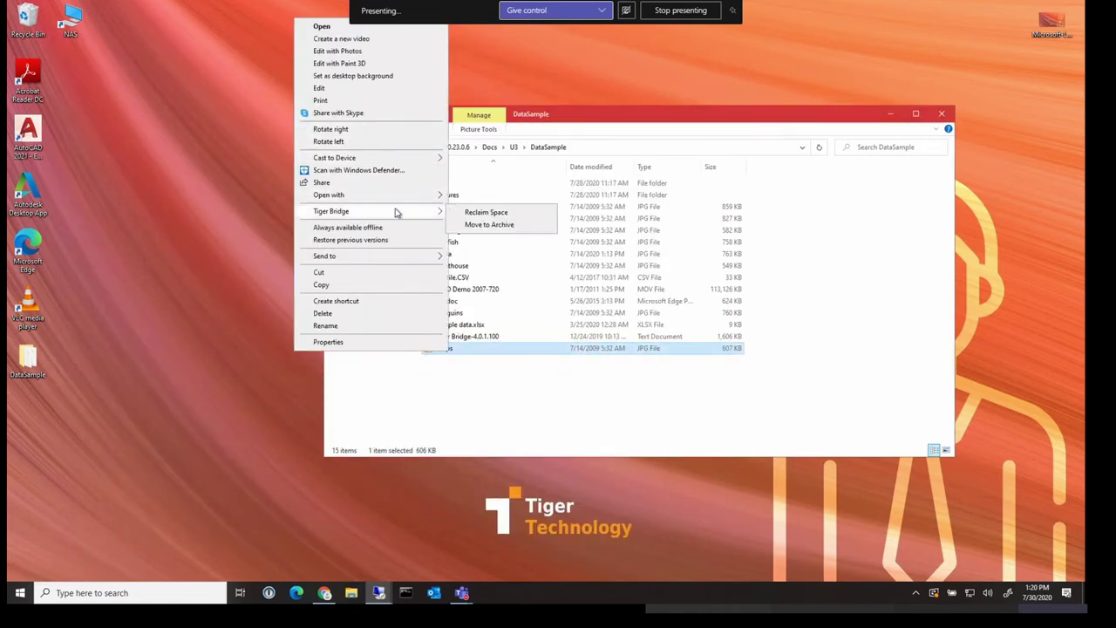
pyautogui.click(487, 213)
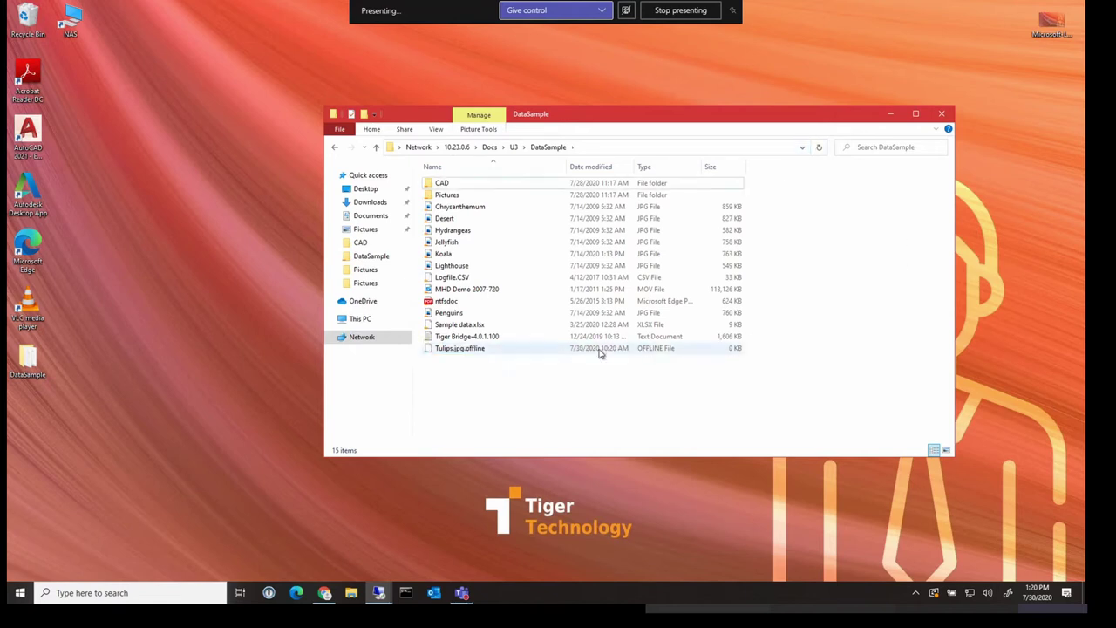
# Retrieve the Tulips.jpg.offline stub from the archive, restoring the 607 KB JPG
pyautogui.click(460, 353)
pyautogui.rightClick(480, 348)
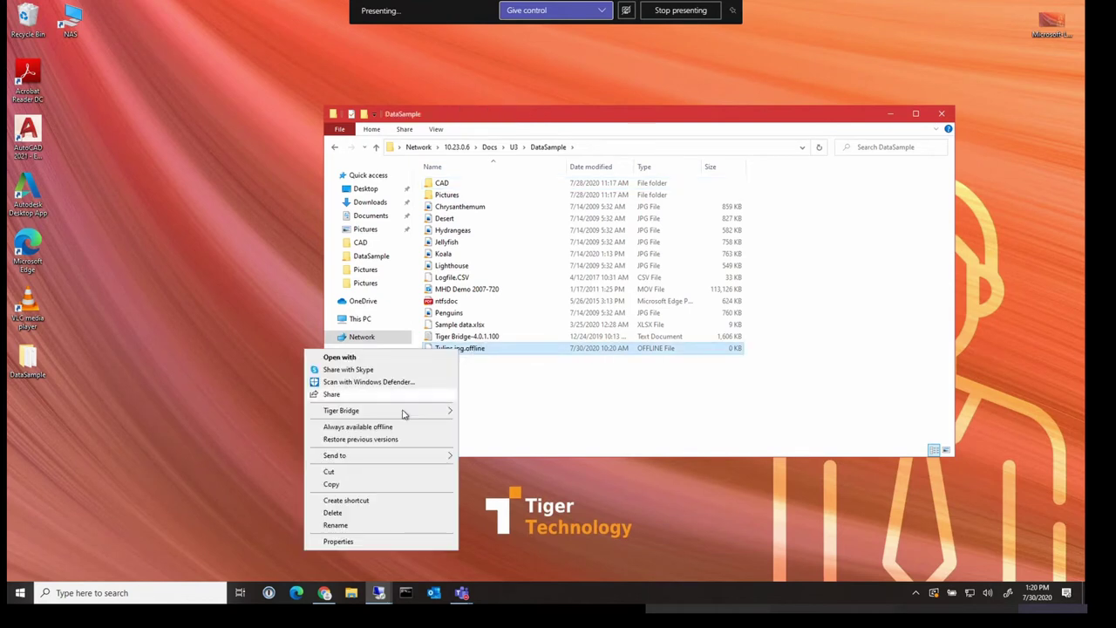
pyautogui.moveTo(402, 412)
pyautogui.click(495, 412)
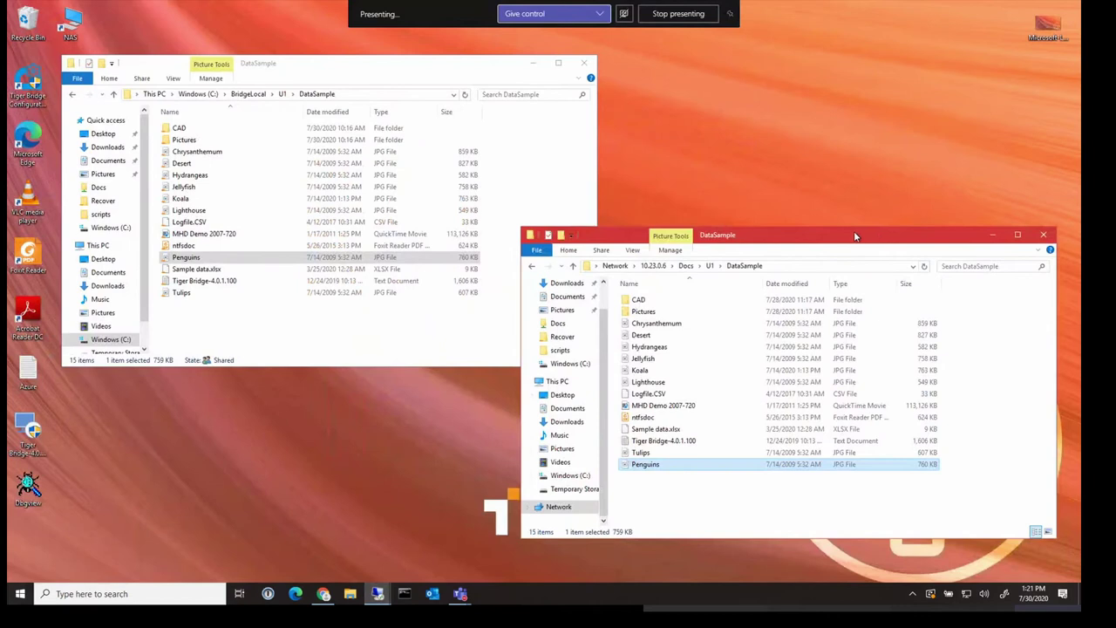
# Open the Penguins image from the local DataSample folder for editing in Paint
pyautogui.moveTo(855, 236); pyautogui.dragTo(824, 236)
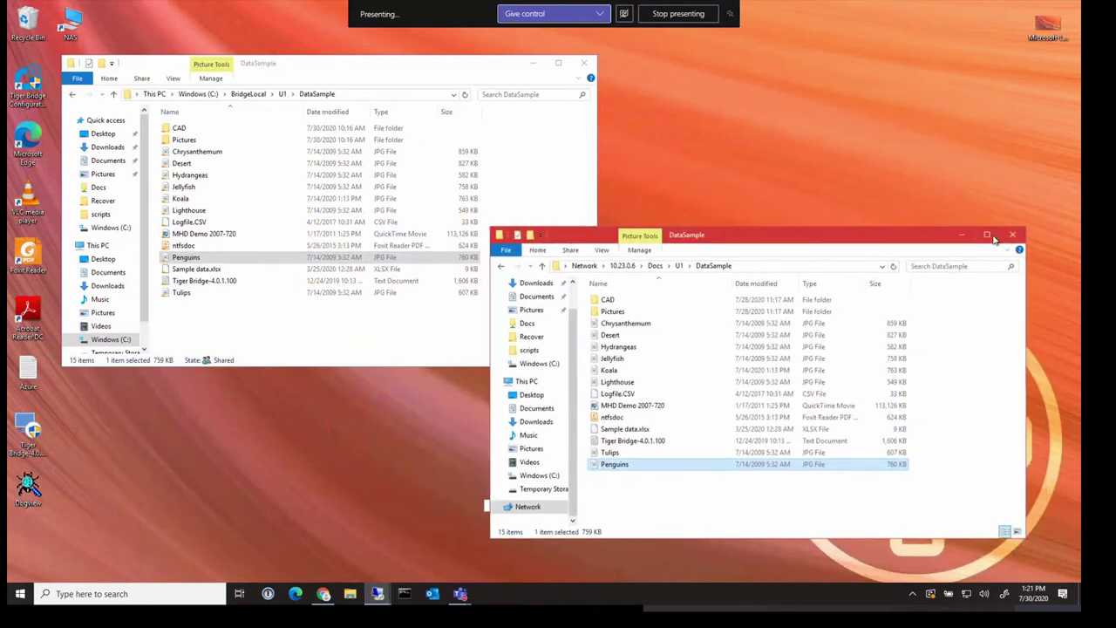
pyautogui.click(261, 324)
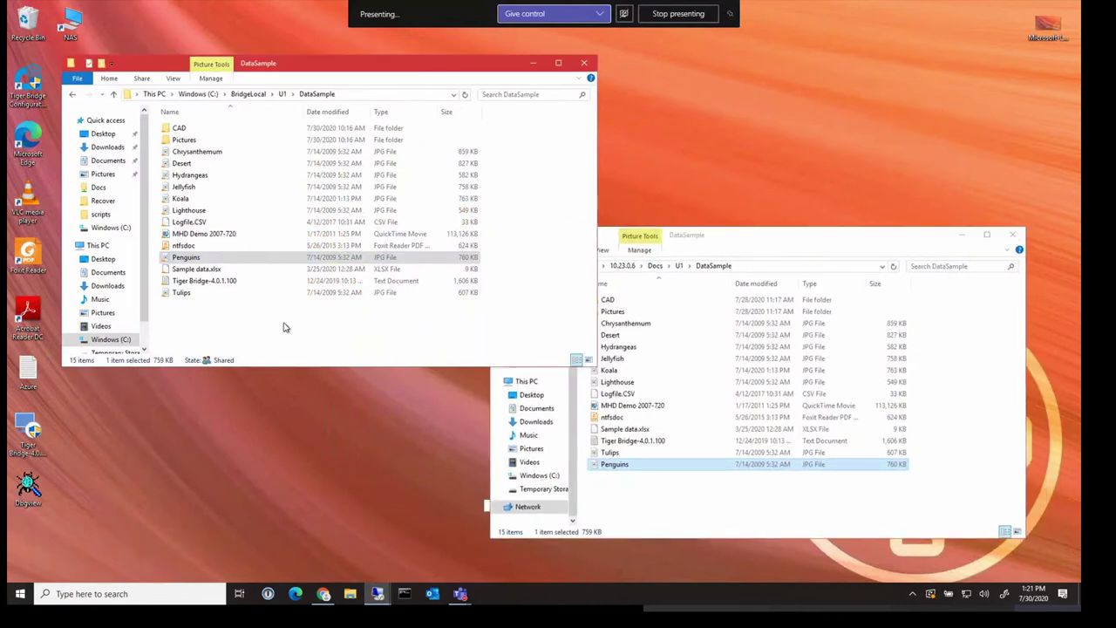
pyautogui.rightClick(615, 467)
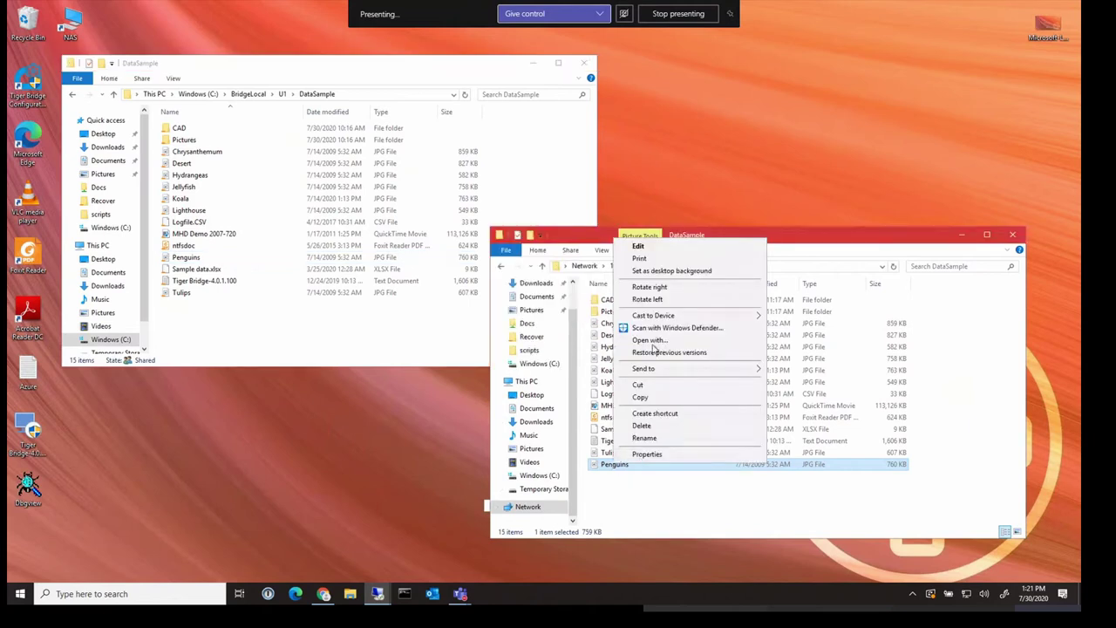
pyautogui.click(638, 249)
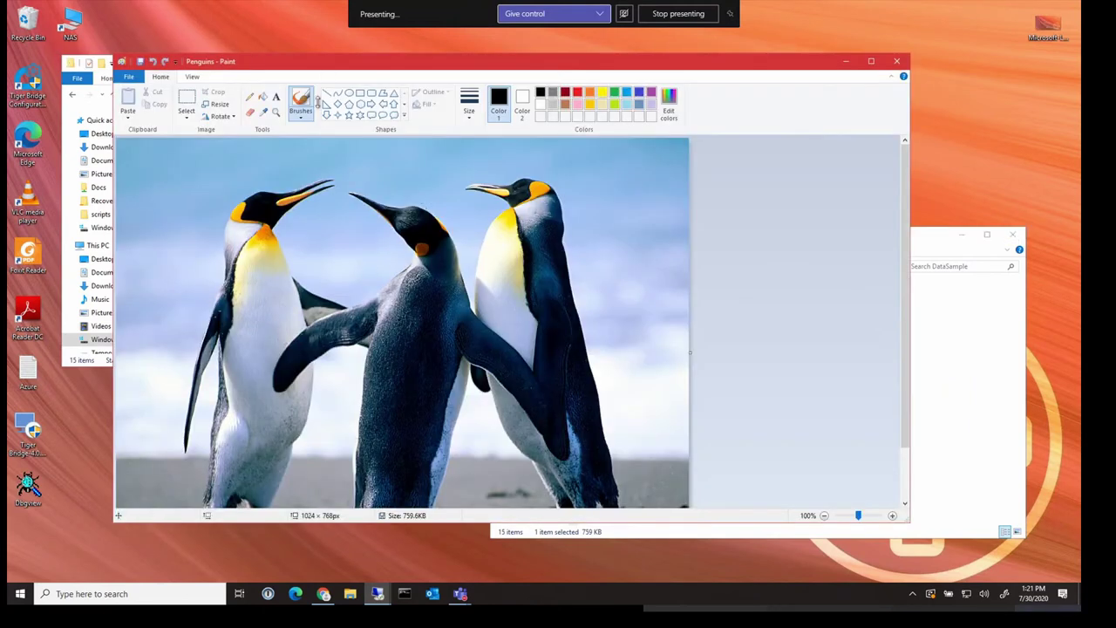
# Draw a red oval around the middle penguin and close Paint, saving the change
pyautogui.click(578, 92)
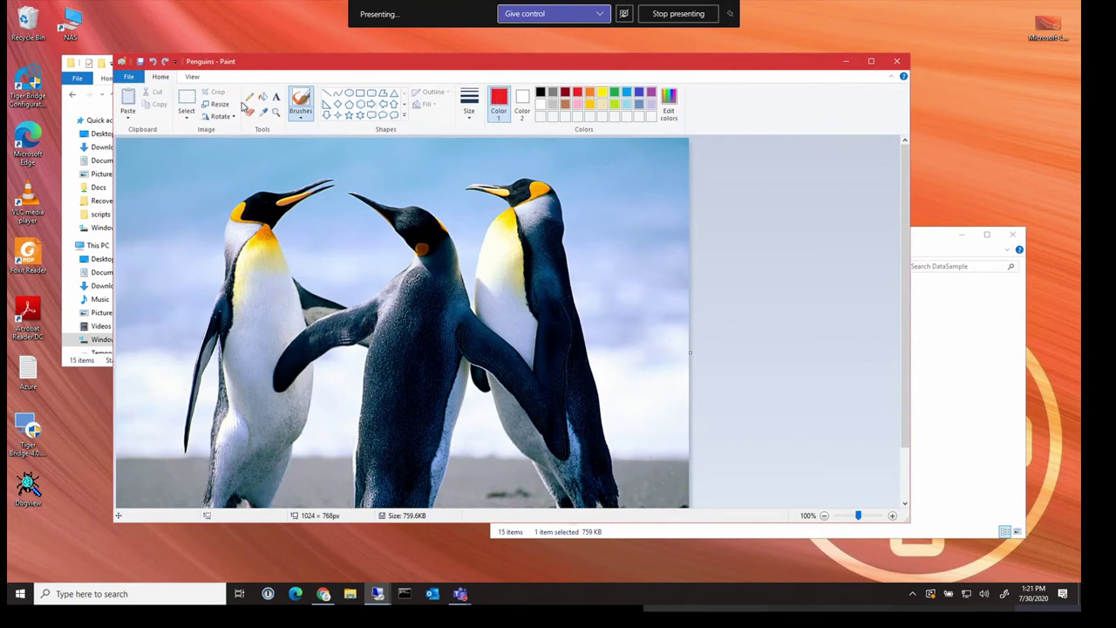
pyautogui.click(349, 93)
pyautogui.moveTo(336, 241); pyautogui.dragTo(489, 397)
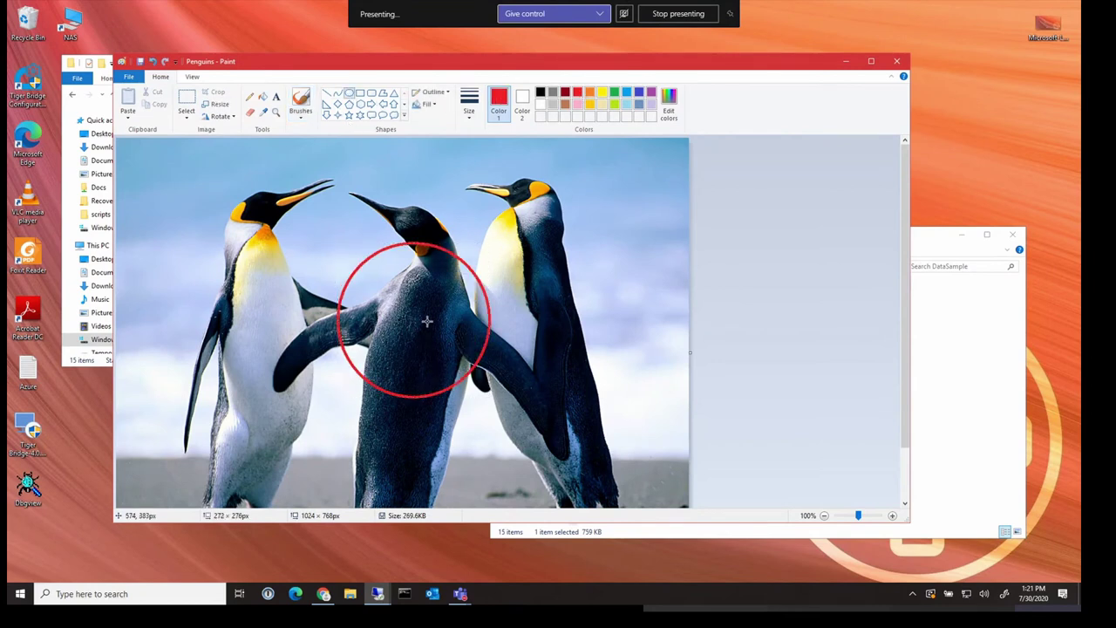
pyautogui.click(896, 61)
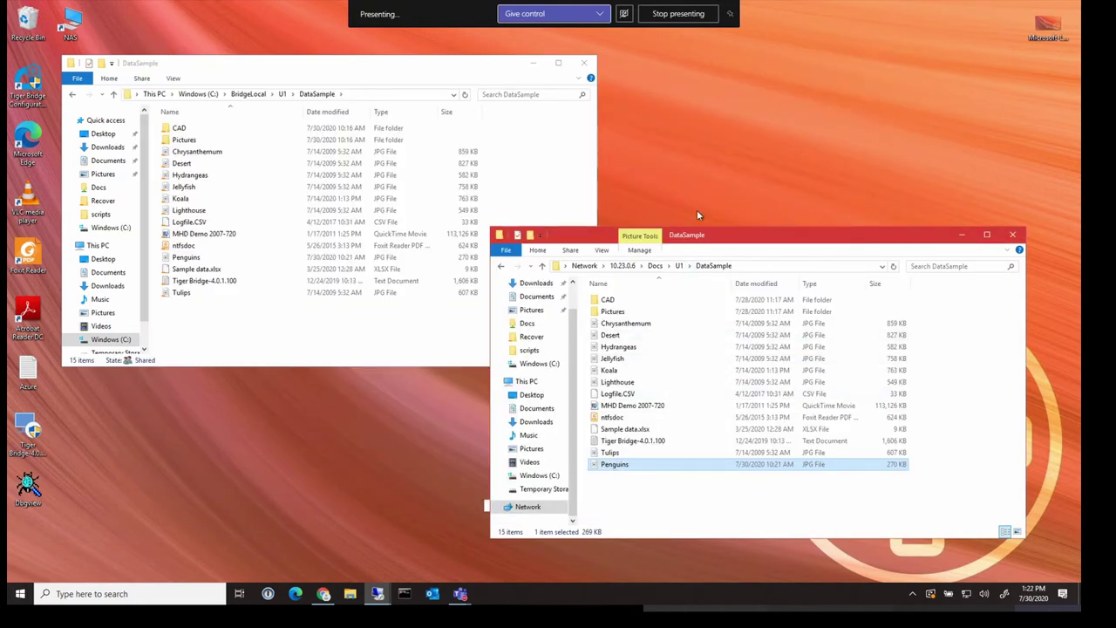
# On the other computer, browse to Docs\U1\DataSample and view the edited Penguins image
pyautogui.moveTo(377, 594)
pyautogui.click(554, 541)
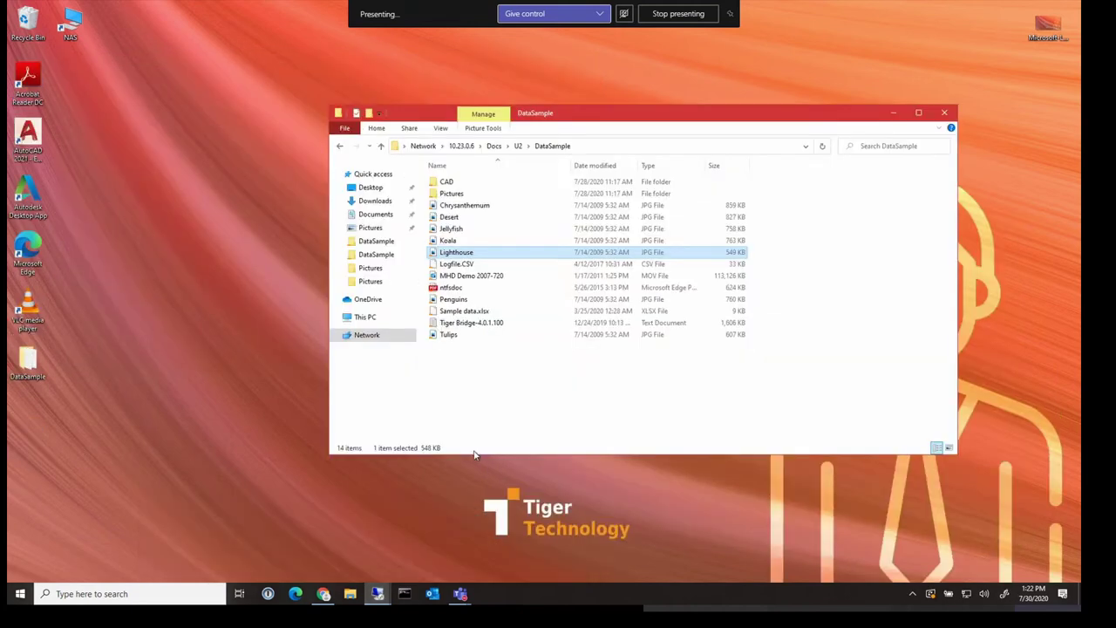
pyautogui.click(655, 411)
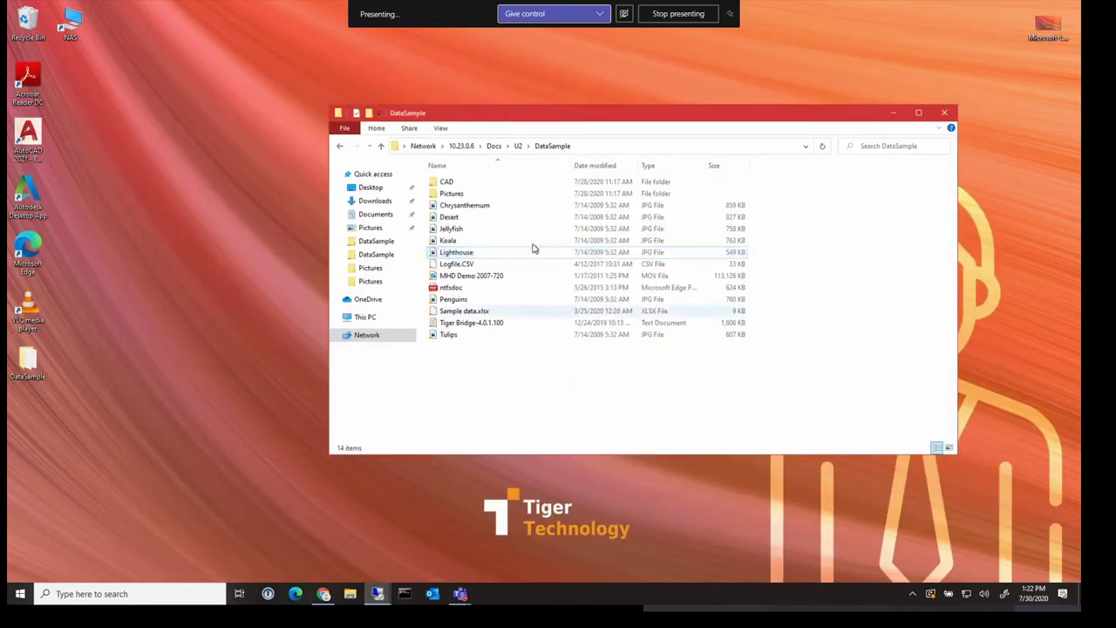
pyautogui.click(493, 146)
pyautogui.doubleClick(445, 183)
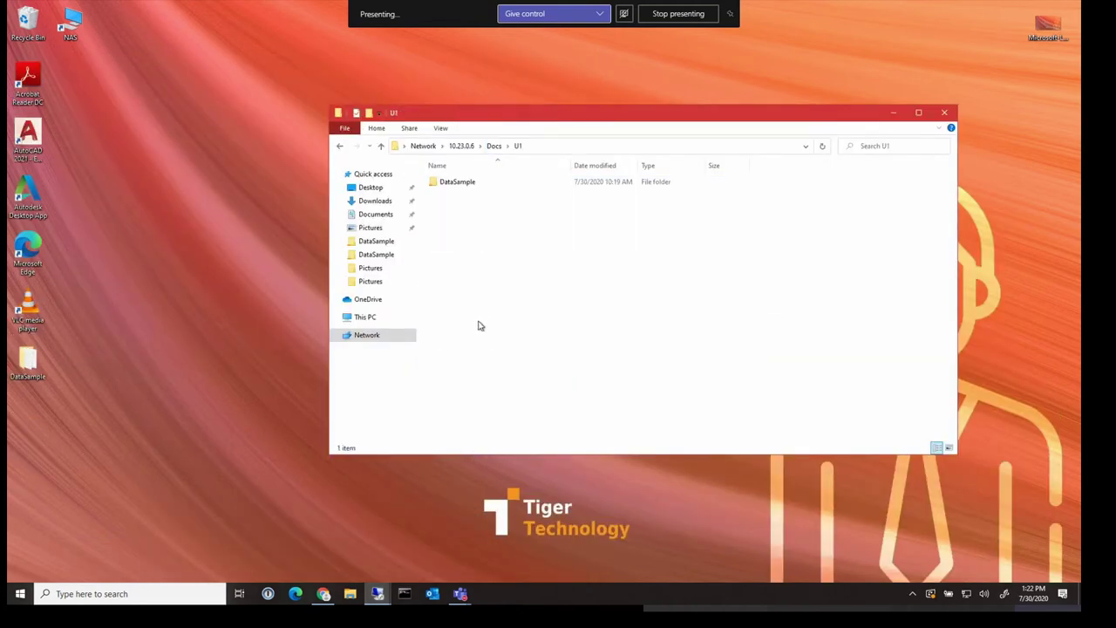
pyautogui.doubleClick(456, 184)
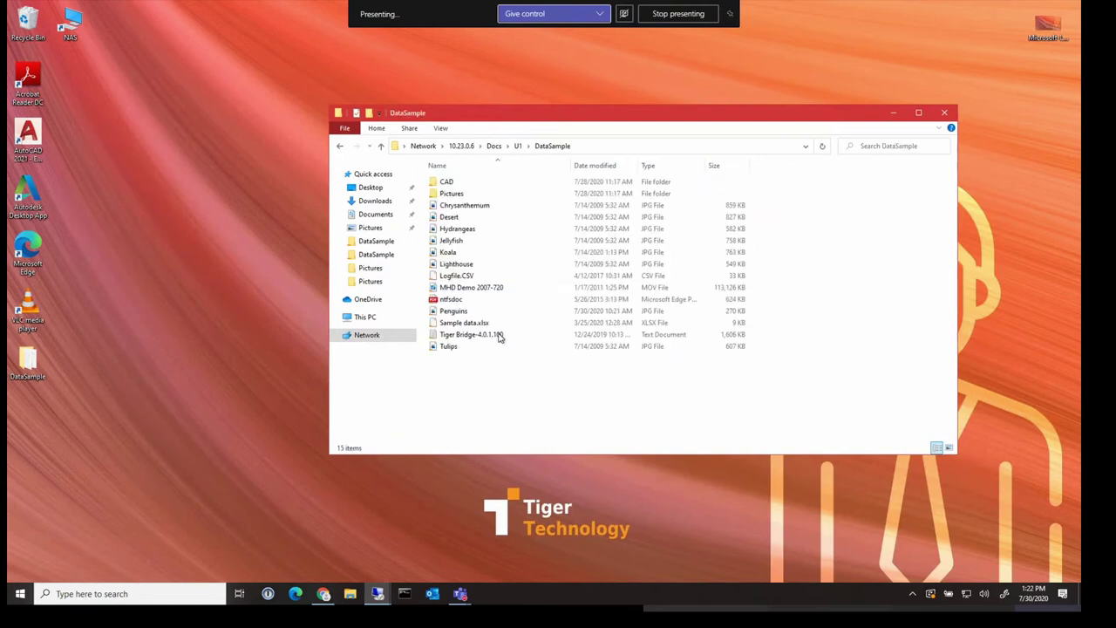
pyautogui.doubleClick(454, 311)
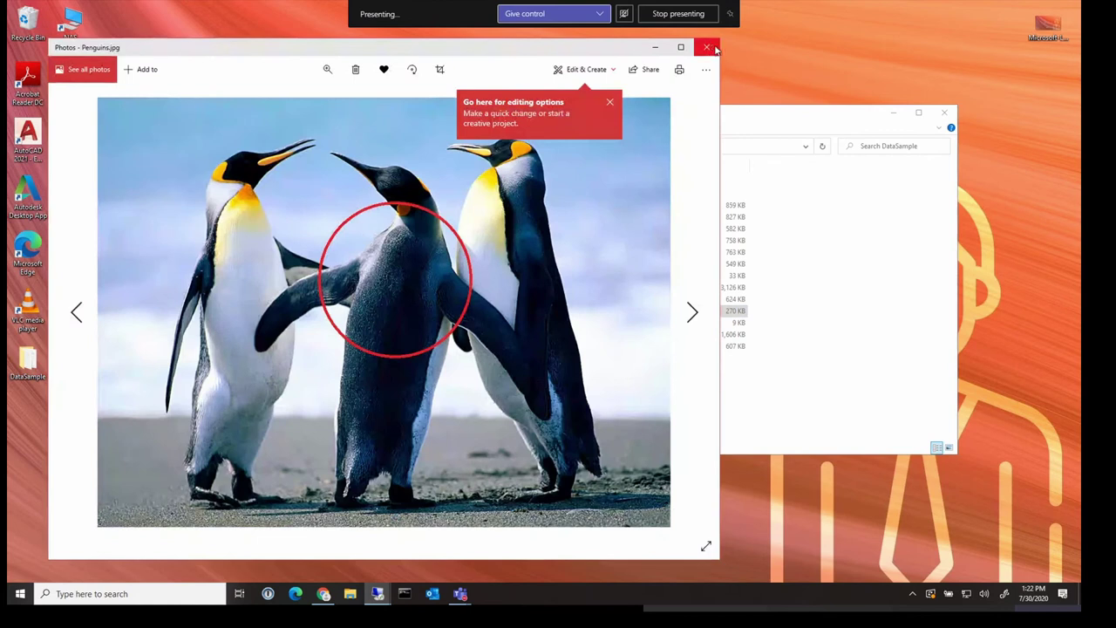
pyautogui.click(707, 47)
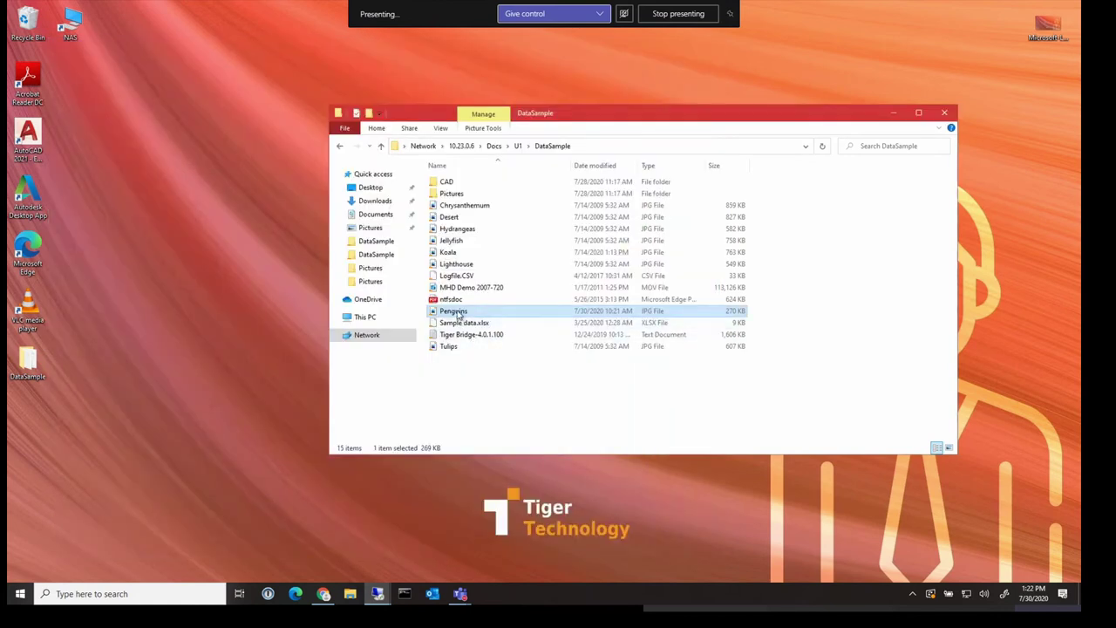
# Show the Versions tab of the Penguins file properties
pyautogui.rightClick(459, 314)
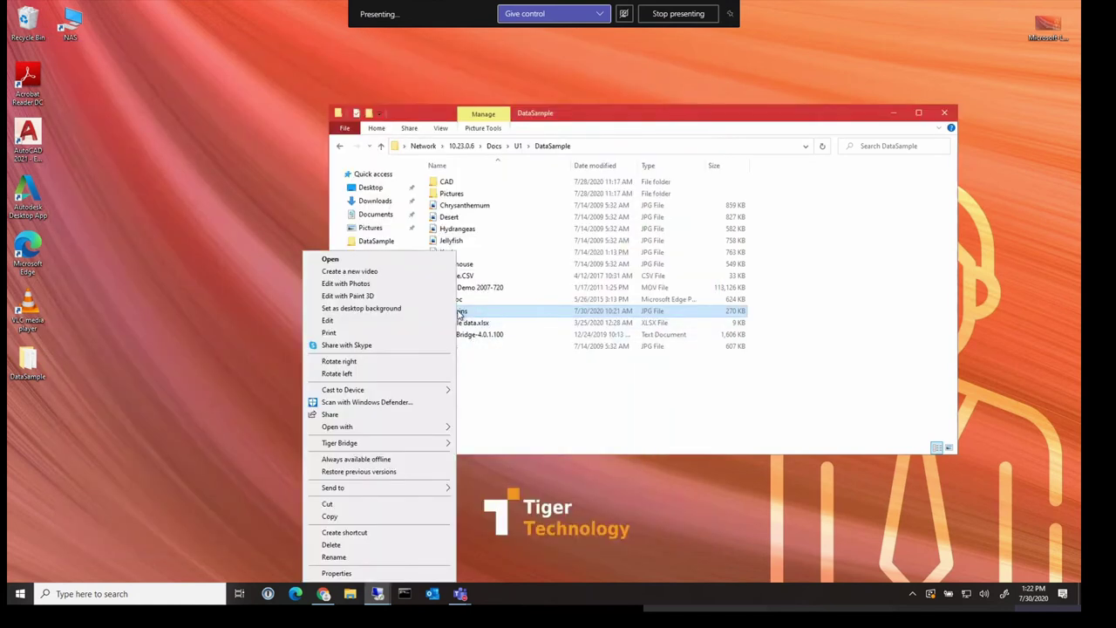
pyautogui.click(353, 572)
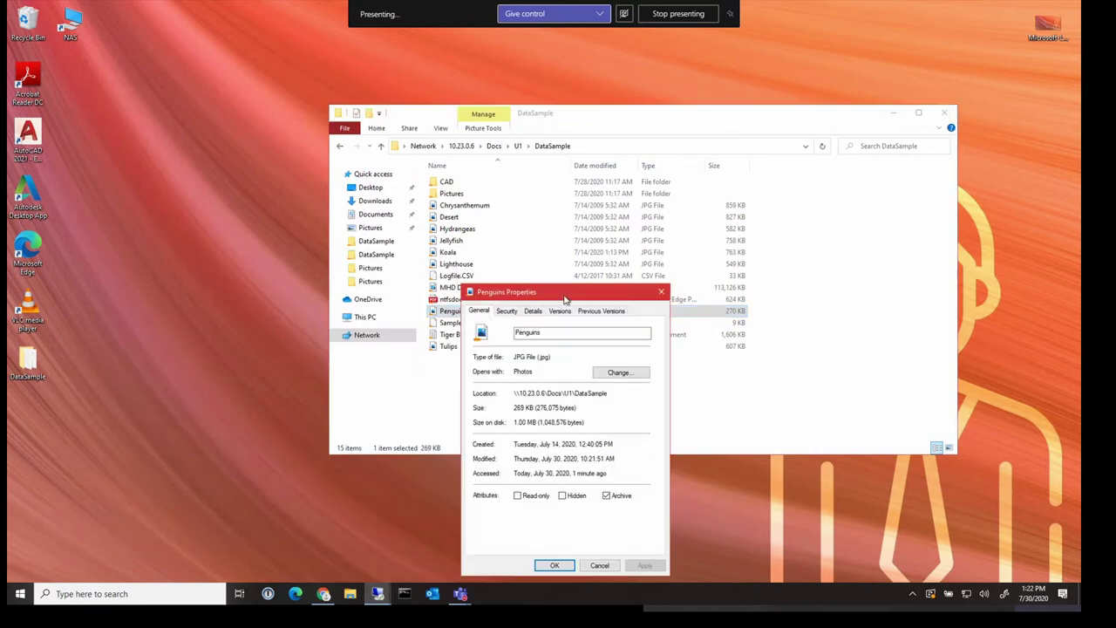
pyautogui.moveTo(562, 295); pyautogui.dragTo(574, 256)
pyautogui.click(578, 272)
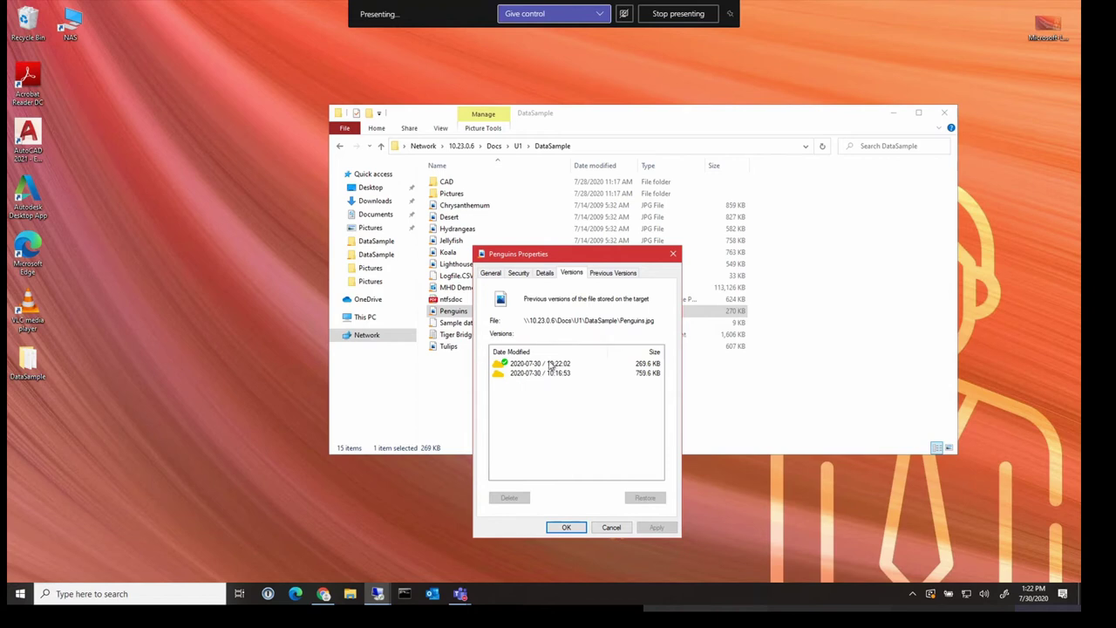
# Restore Penguins to its 10:16:53 version, then view it to confirm the red circle is gone
pyautogui.moveTo(587, 261); pyautogui.dragTo(896, 260)
pyautogui.click(874, 377)
pyautogui.click(956, 500)
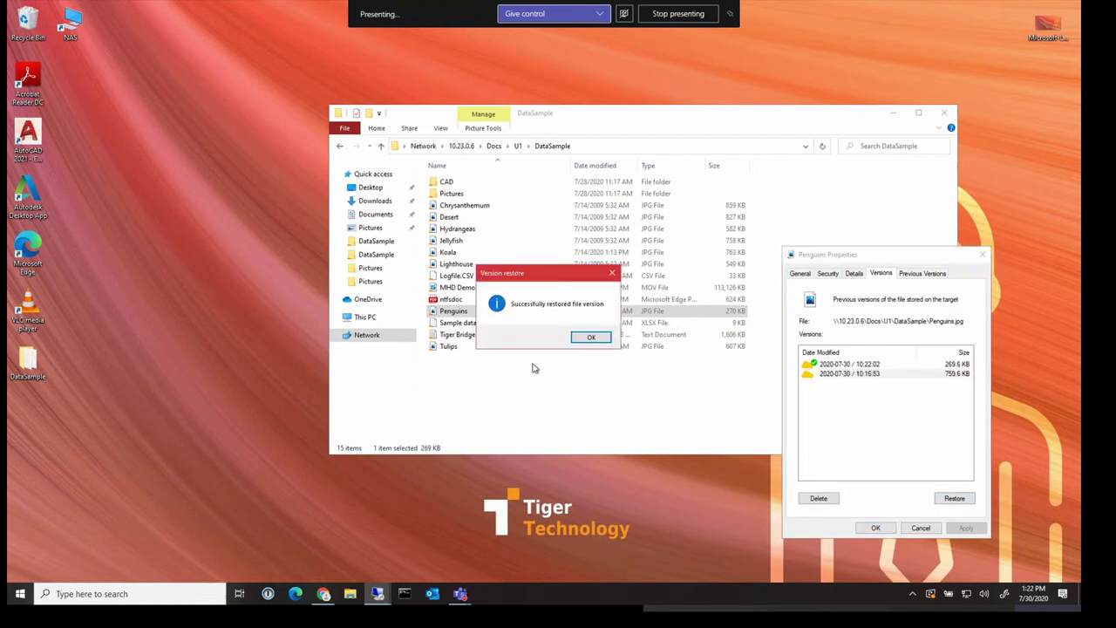
pyautogui.click(592, 338)
pyautogui.click(875, 527)
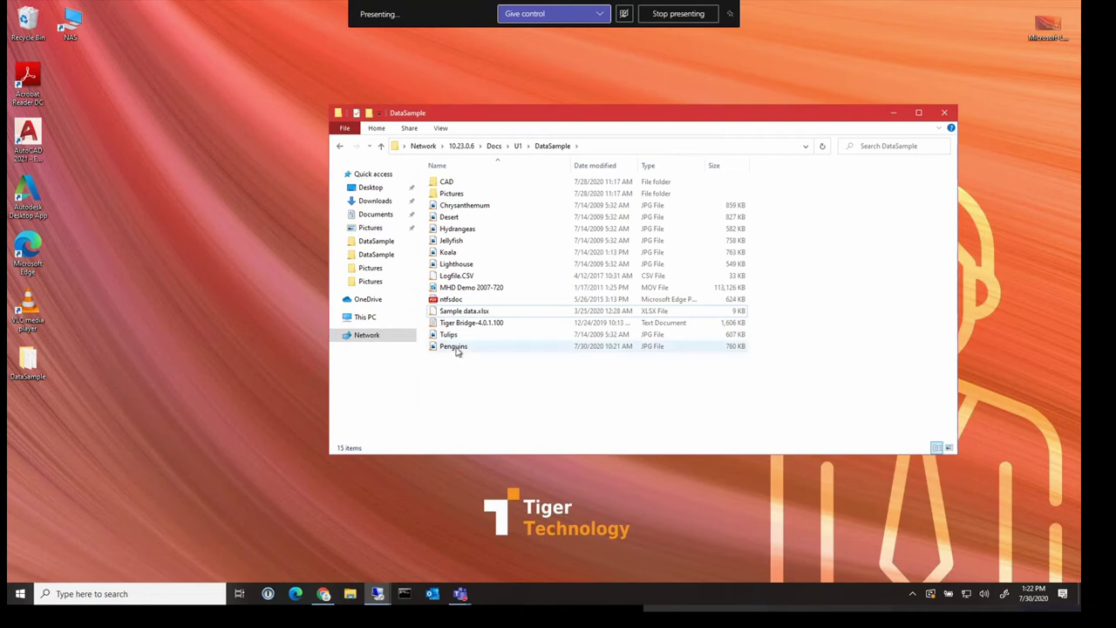
pyautogui.click(455, 347)
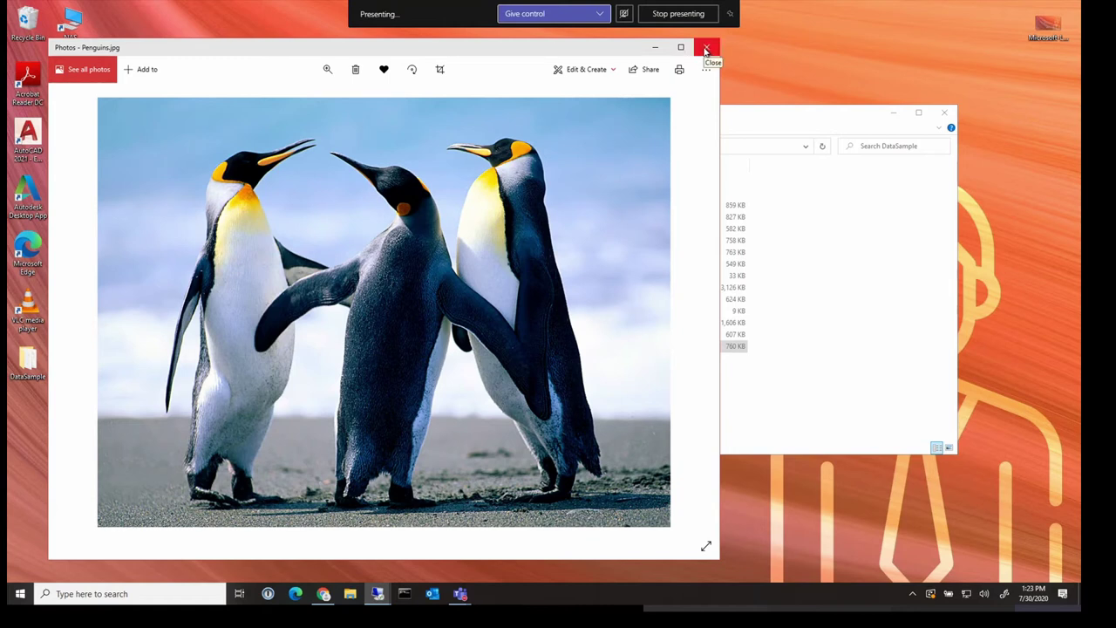
pyautogui.click(707, 50)
# Permanently delete Jellyfish, Koala, Penguins and Tulips from the Pictures folder
pyautogui.doubleClick(457, 193)
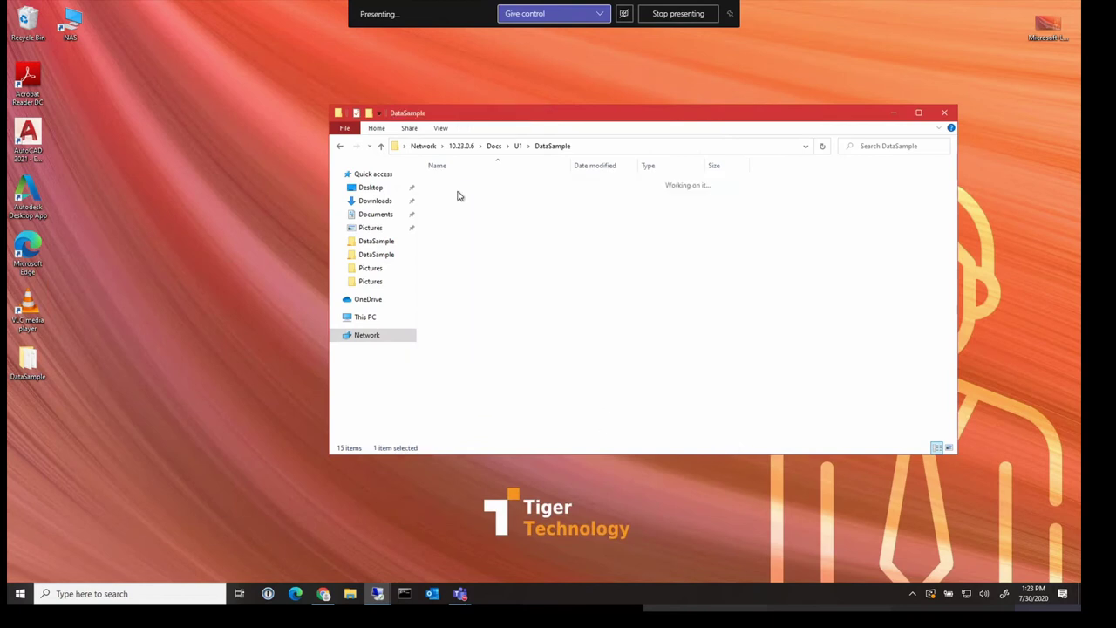
pyautogui.click(455, 216)
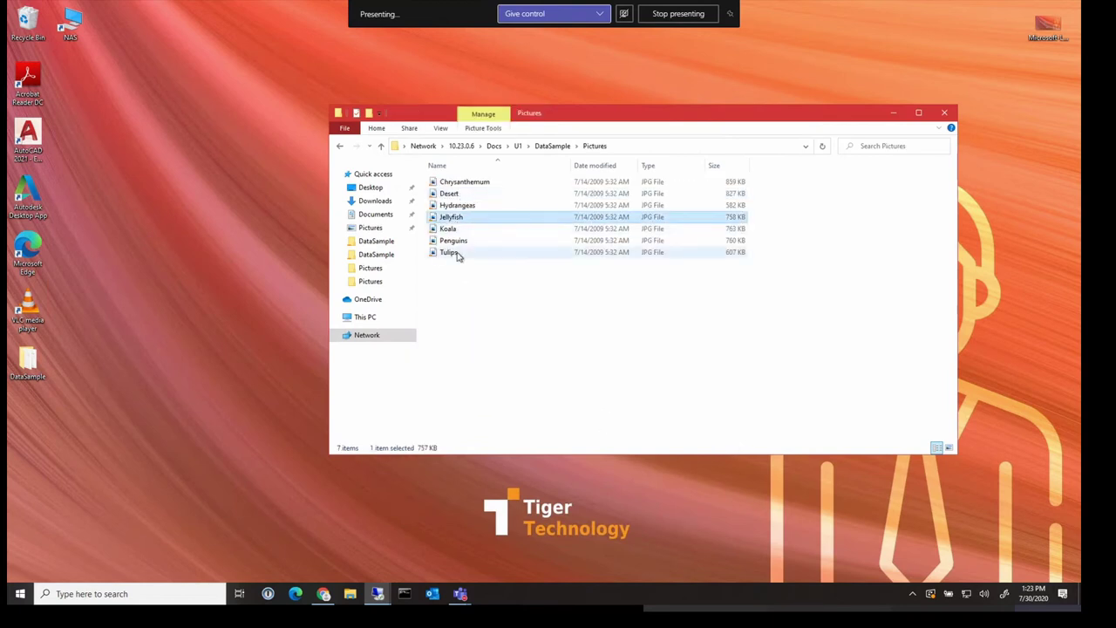
pyautogui.keyDown('shift'); pyautogui.click(457, 254); pyautogui.keyUp('shift')
pyautogui.press('Delete')
pyautogui.press('Return')
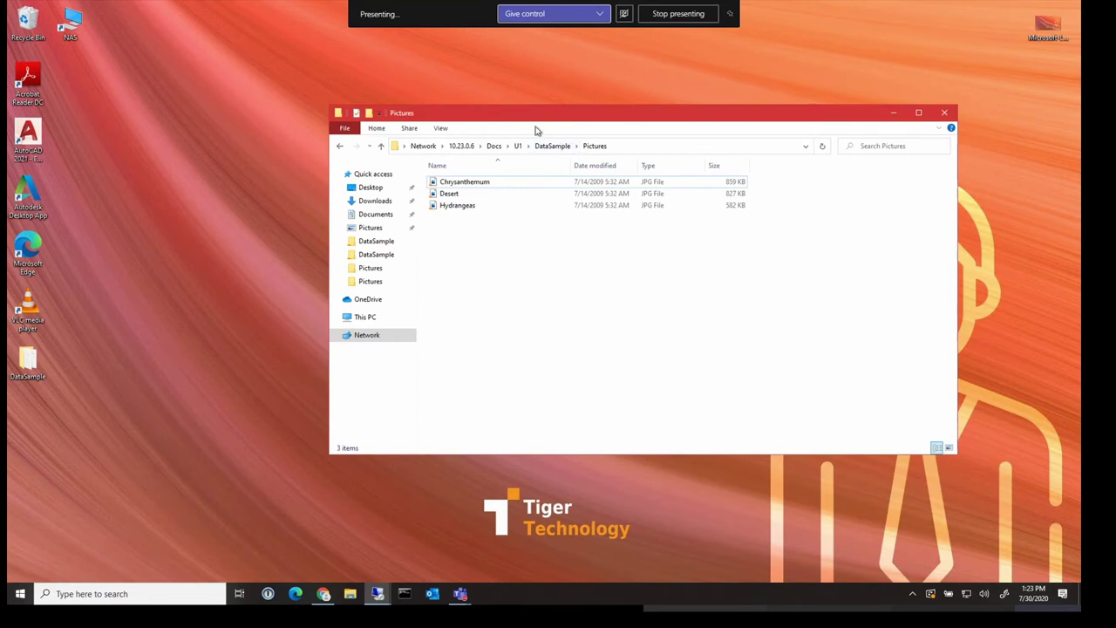
# From DataSample, check the Pictures folder's Tiger Bridge submenu, then reopen Pictures
pyautogui.click(552, 146)
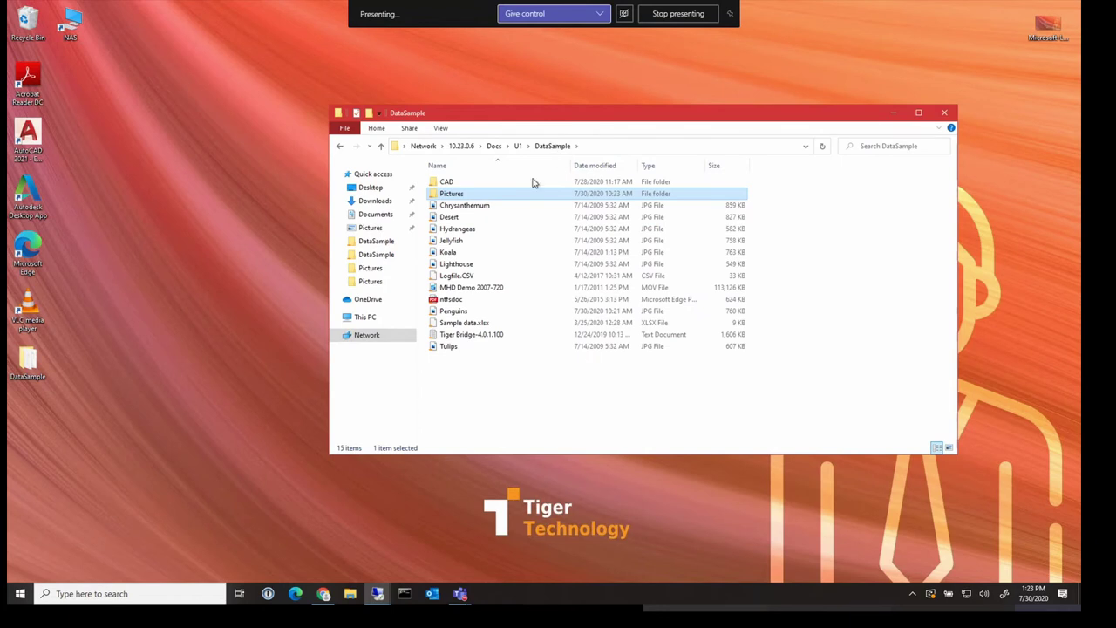
pyautogui.rightClick(456, 196)
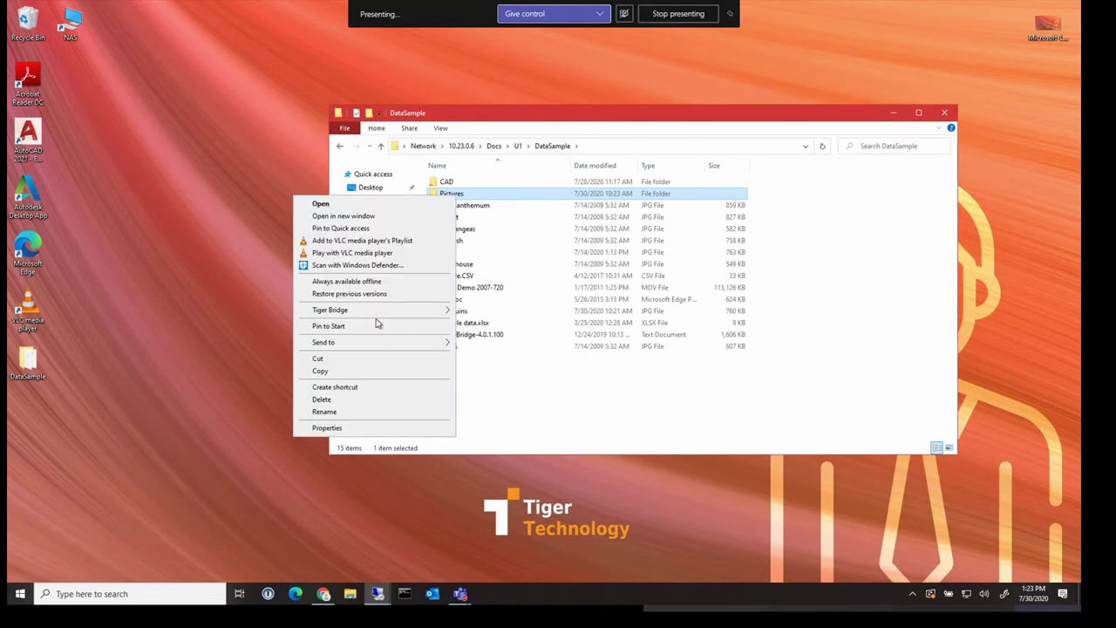
pyautogui.moveTo(373, 310)
pyautogui.click(490, 407)
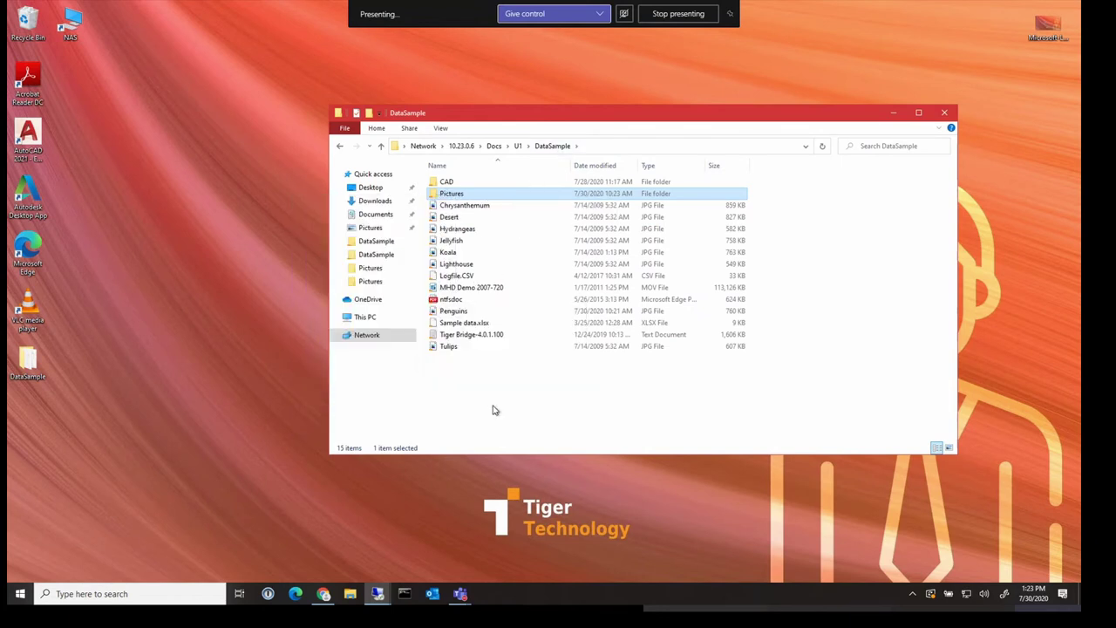
pyautogui.doubleClick(472, 197)
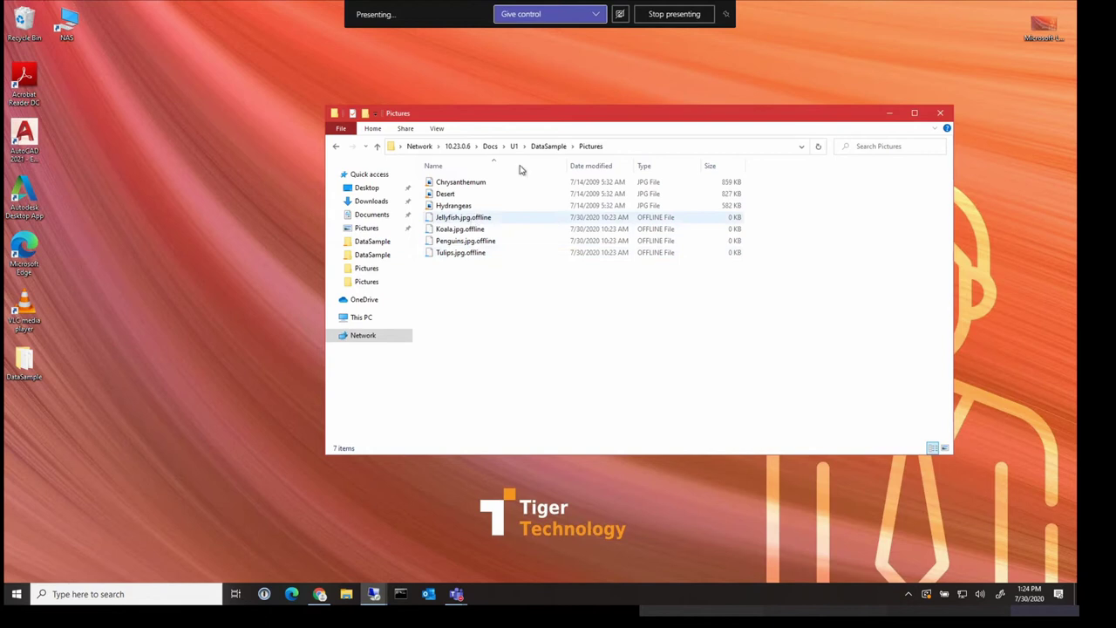
# Retrieve the four offline images with Tiger Bridge > Retrieve Data and preview Koala
pyautogui.click(469, 218)
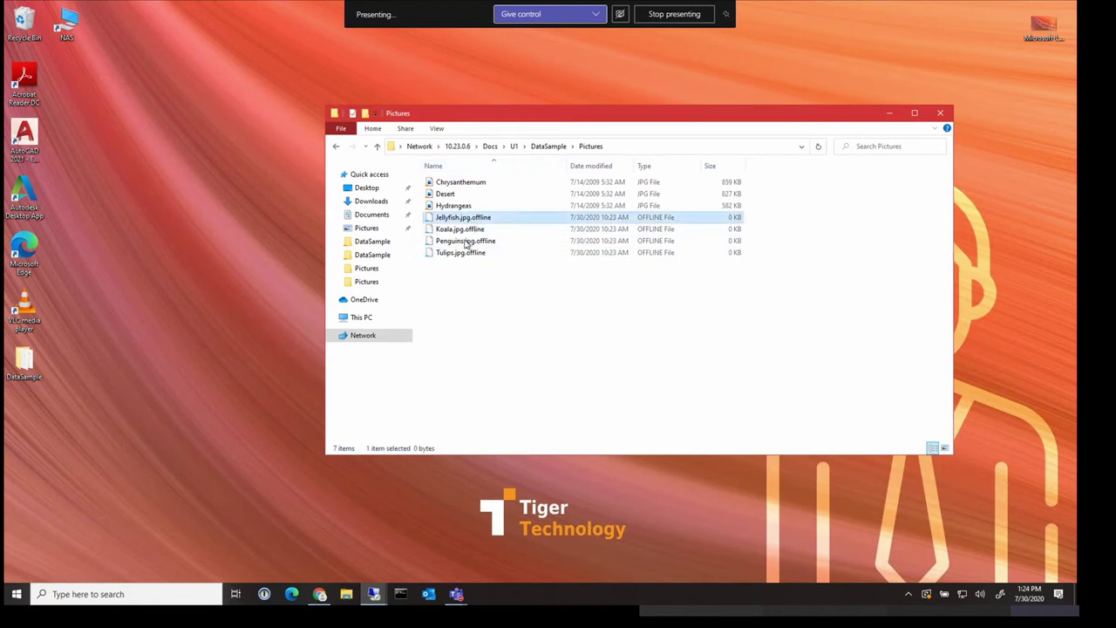
pyautogui.keyDown('shift'); pyautogui.click(465, 253); pyautogui.keyUp('shift')
pyautogui.rightClick(465, 253)
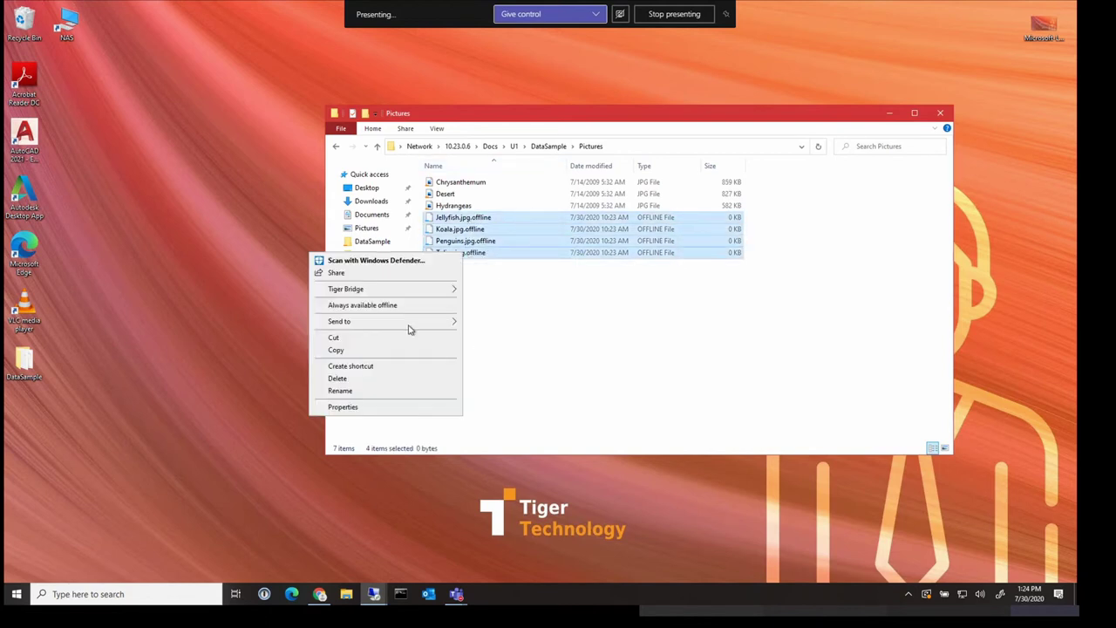
pyautogui.moveTo(403, 292)
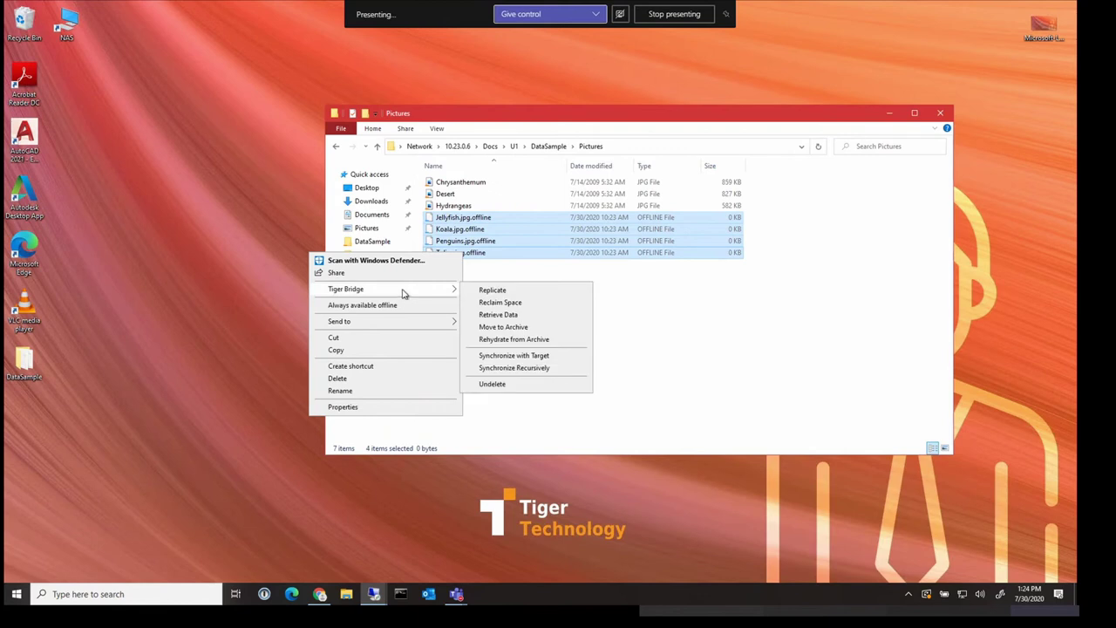
pyautogui.click(503, 317)
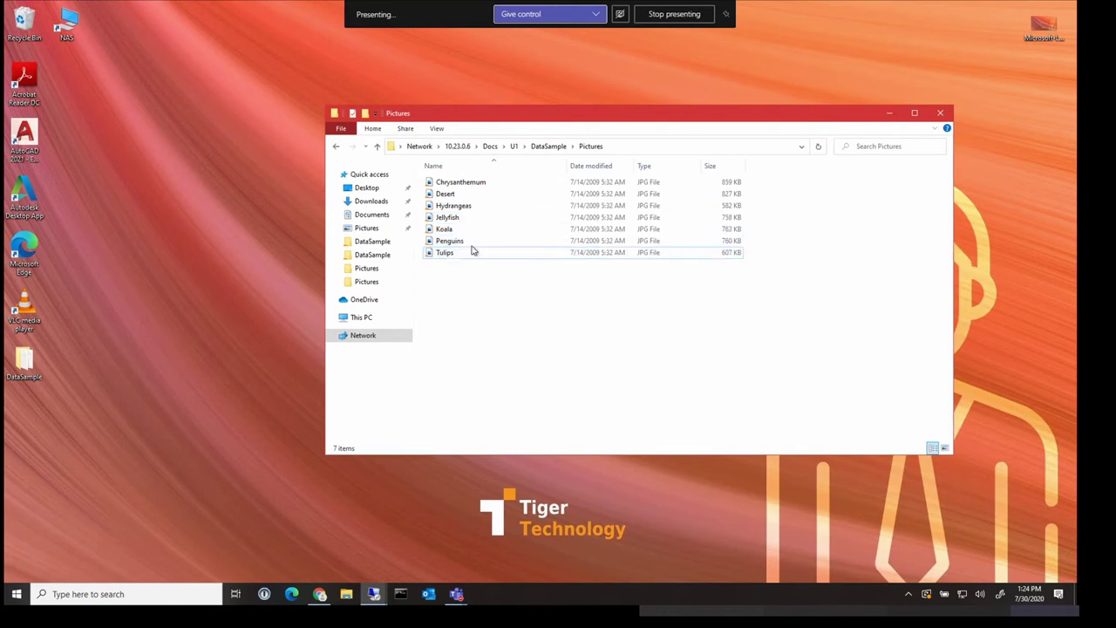
pyautogui.doubleClick(474, 228)
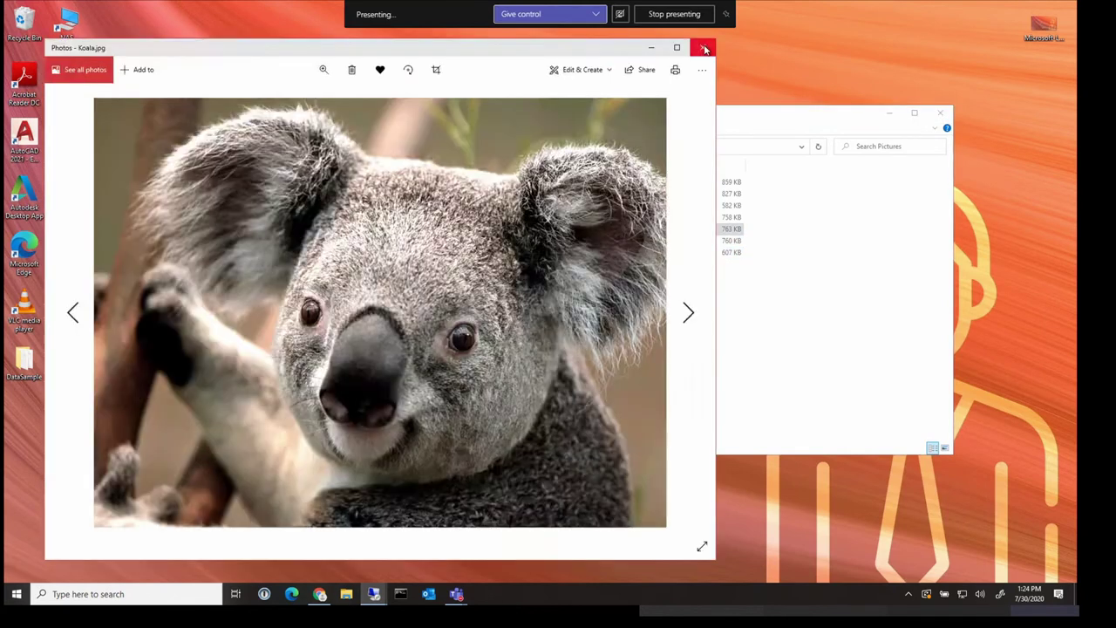
pyautogui.click(703, 47)
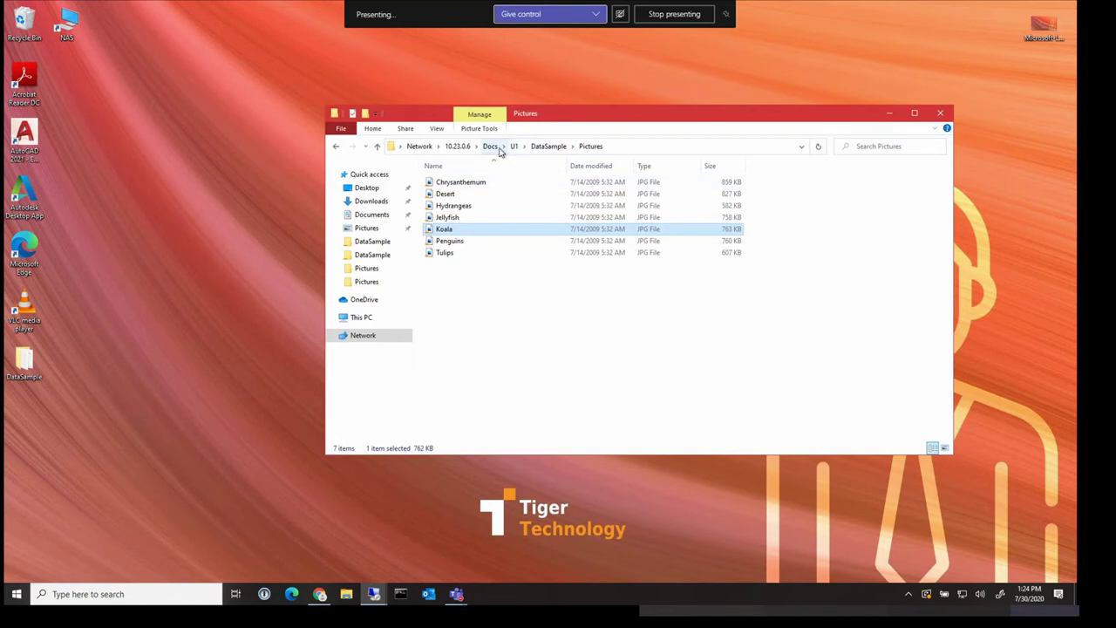
# Run Analyze Content on the U1 folder's Versions tab: 25 files, 26 versions, 1 different
pyautogui.click(491, 146)
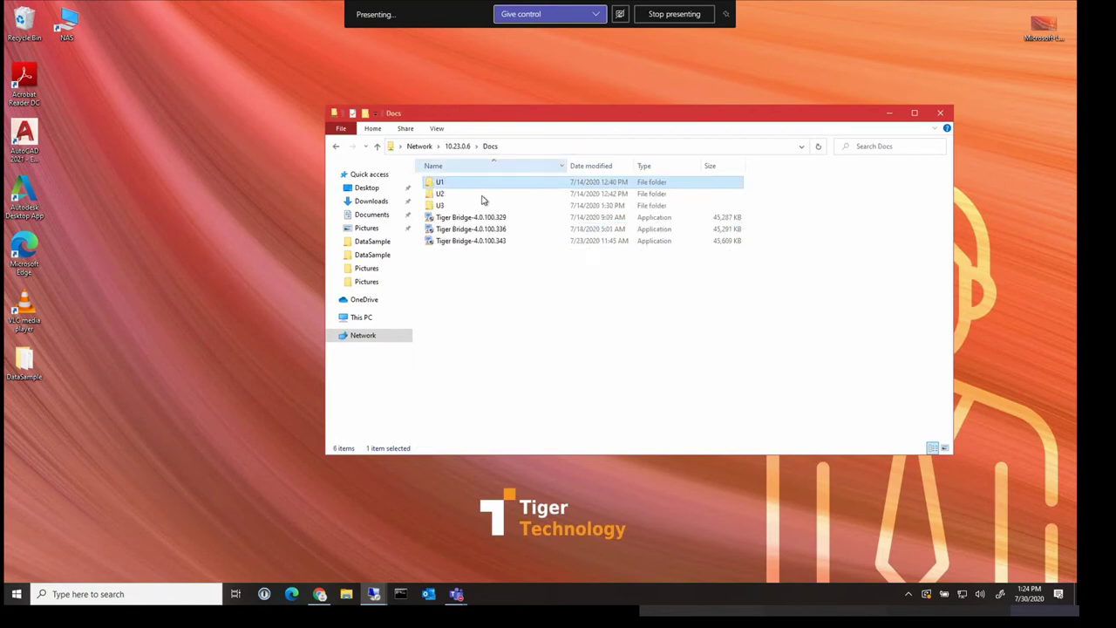
pyautogui.rightClick(445, 185)
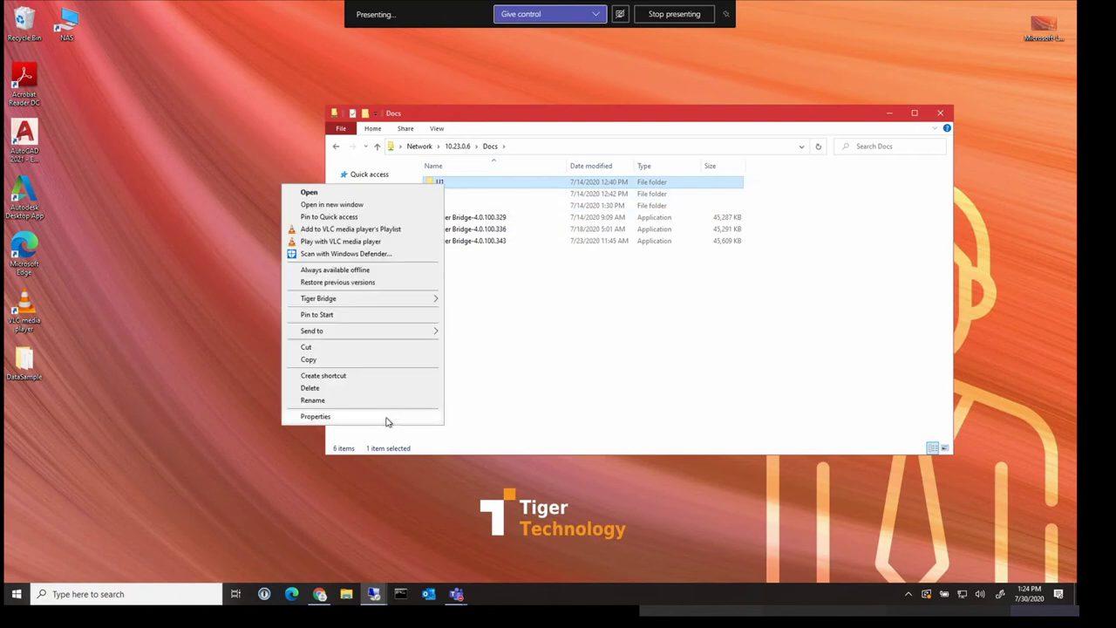
pyautogui.click(387, 417)
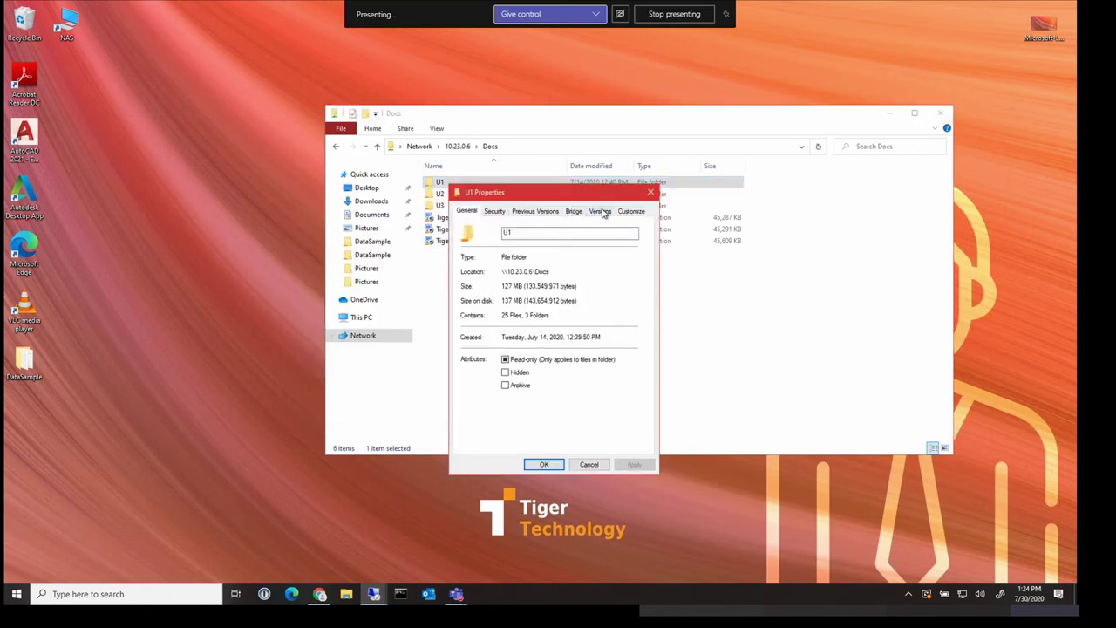
pyautogui.click(598, 212)
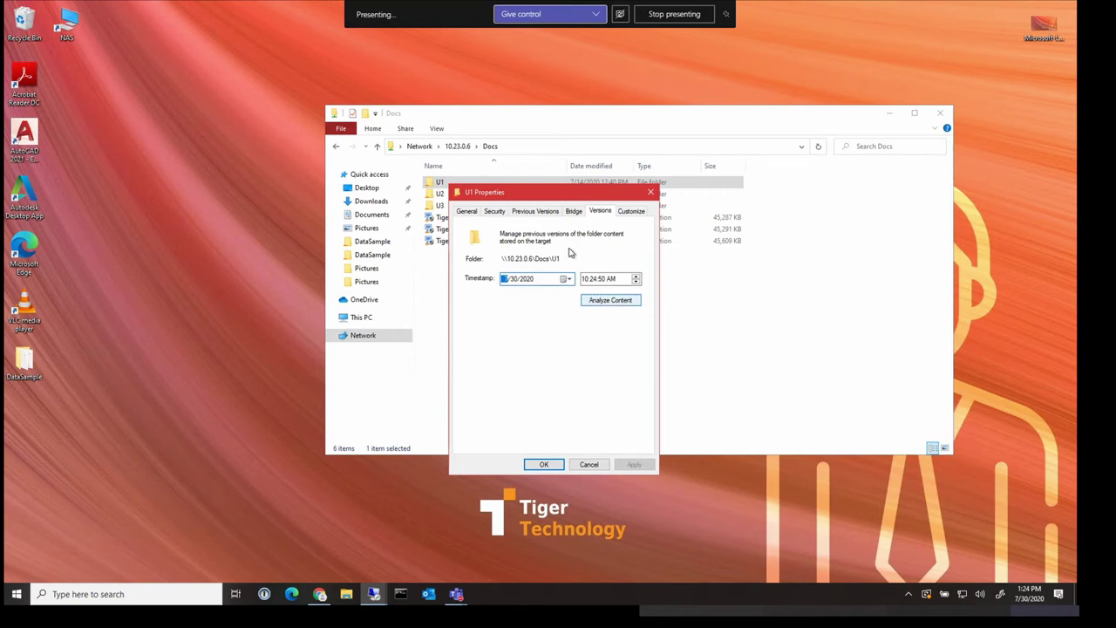
pyautogui.click(622, 302)
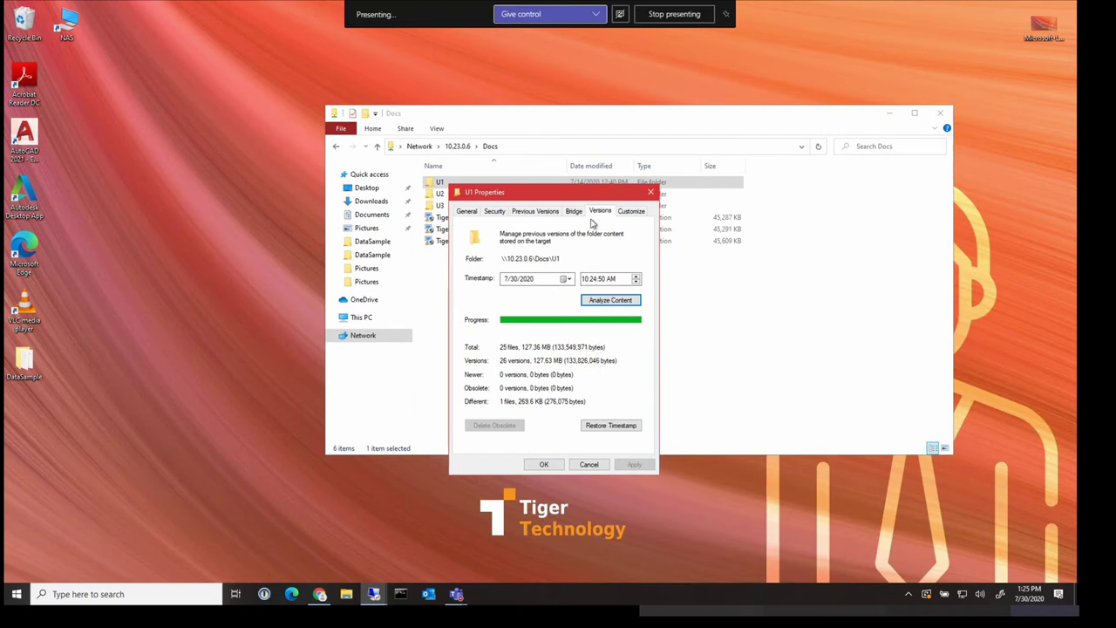
pyautogui.moveTo(585, 197); pyautogui.dragTo(581, 191)
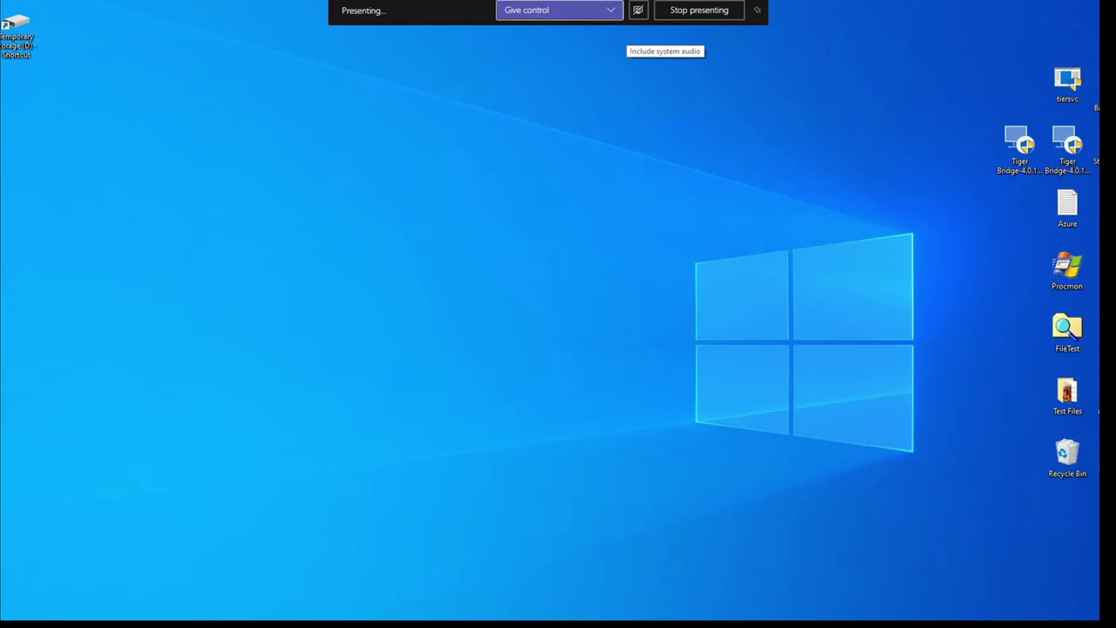
# Open Temporary Storage (D:) and check that the Adobe folder is empty
pyautogui.doubleClick(16, 34)
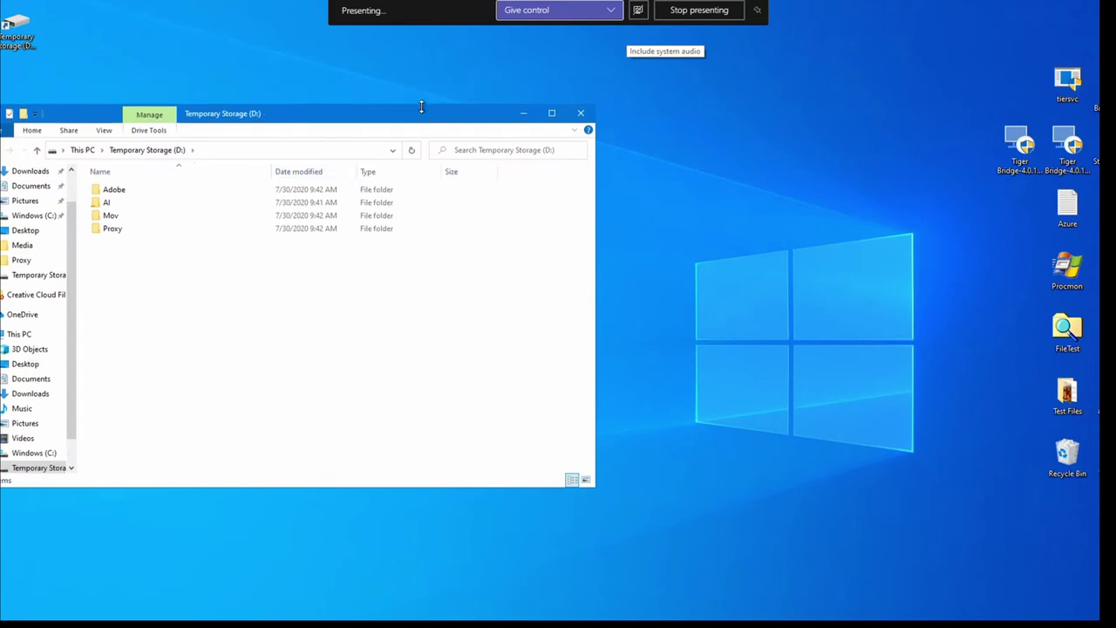
pyautogui.moveTo(399, 103); pyautogui.dragTo(528, 98)
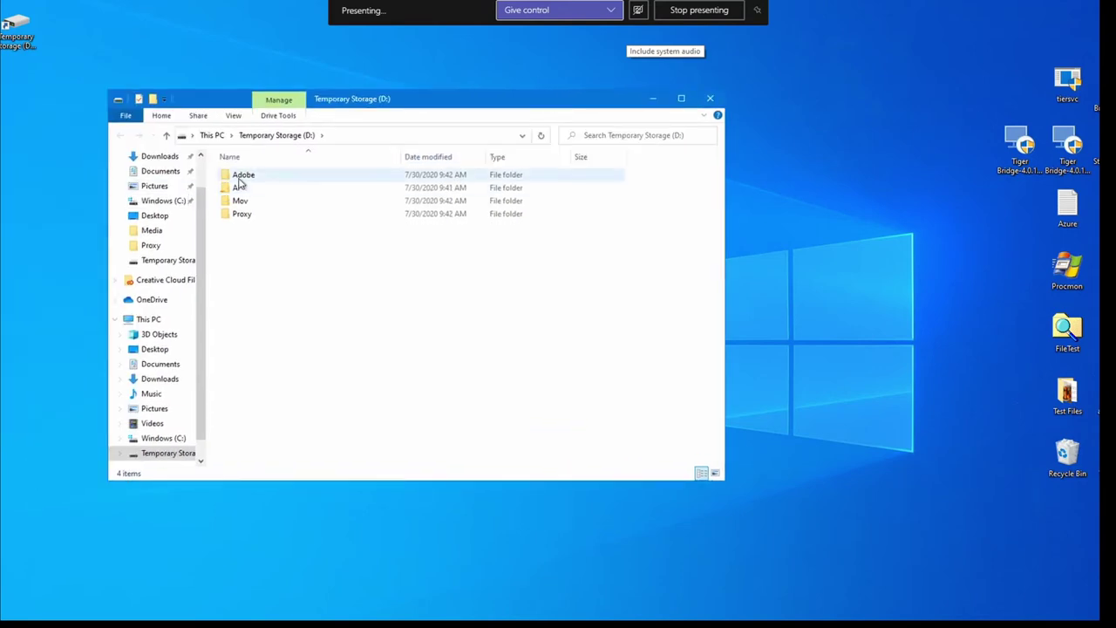
pyautogui.doubleClick(235, 176)
pyautogui.hotkey('alt', 'Left')
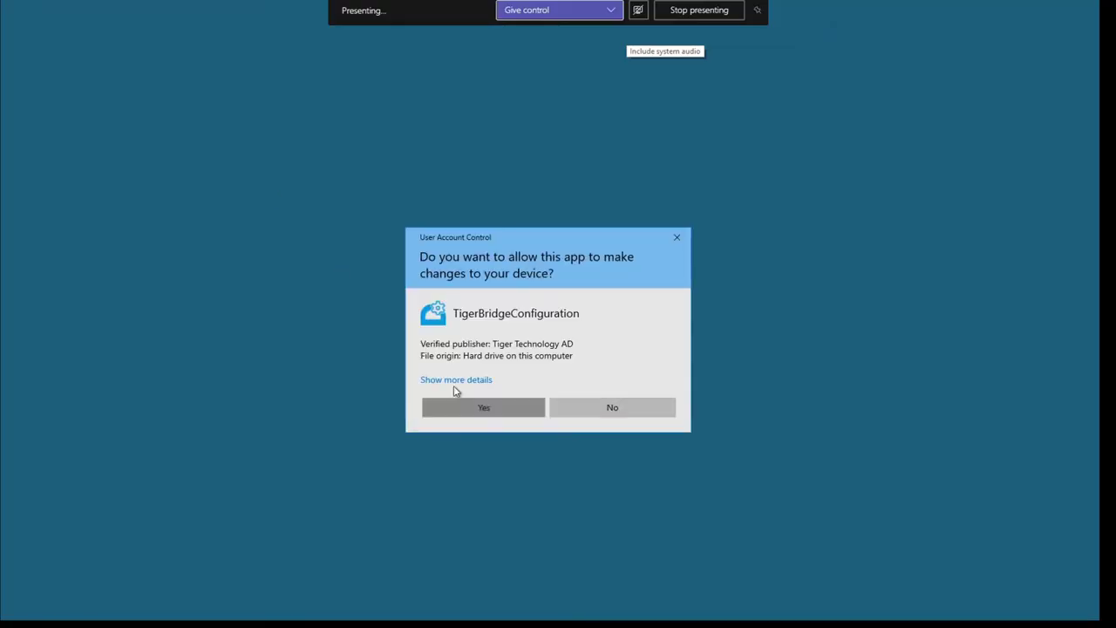
# Add D:\Adobe as a new local source in Tiger Bridge Configuration
pyautogui.click(471, 407)
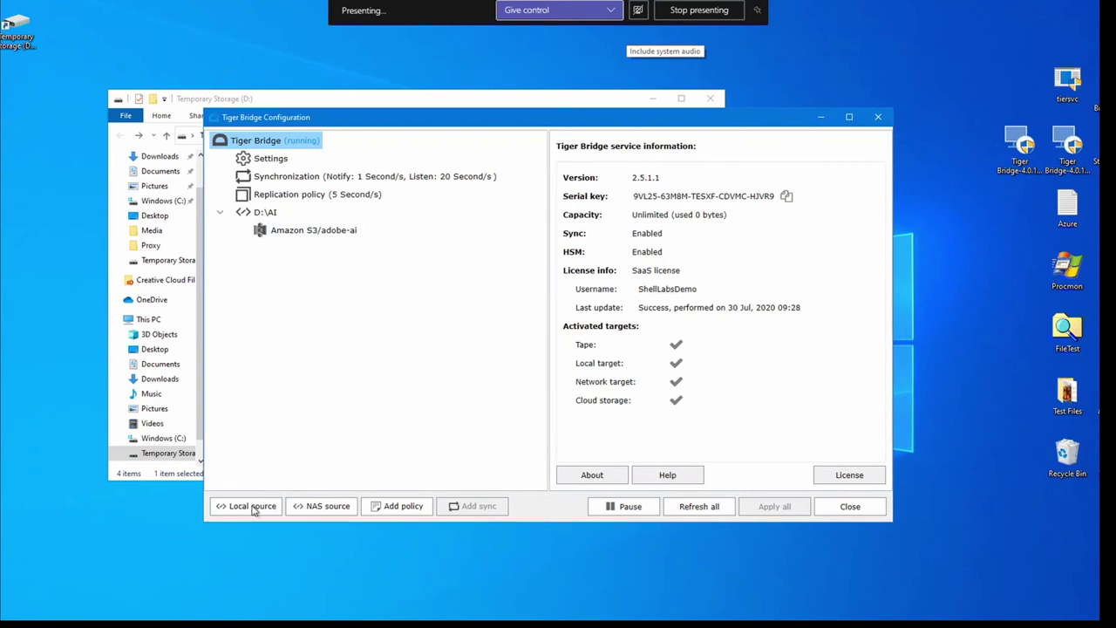
pyautogui.click(247, 507)
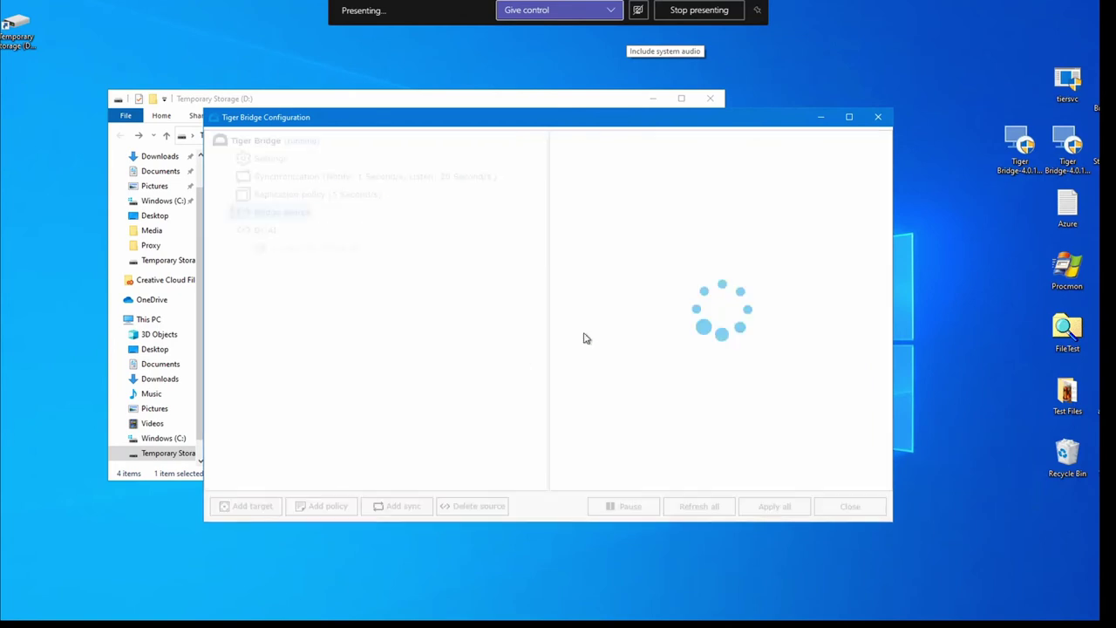
pyautogui.click(660, 228)
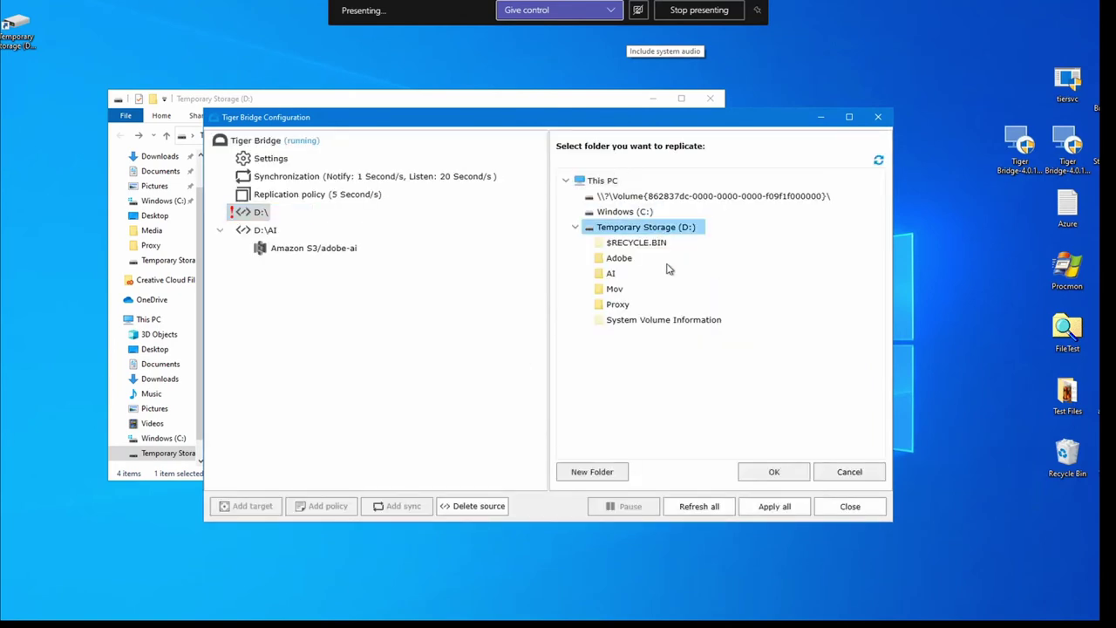
pyautogui.click(610, 259)
pyautogui.press('Return')
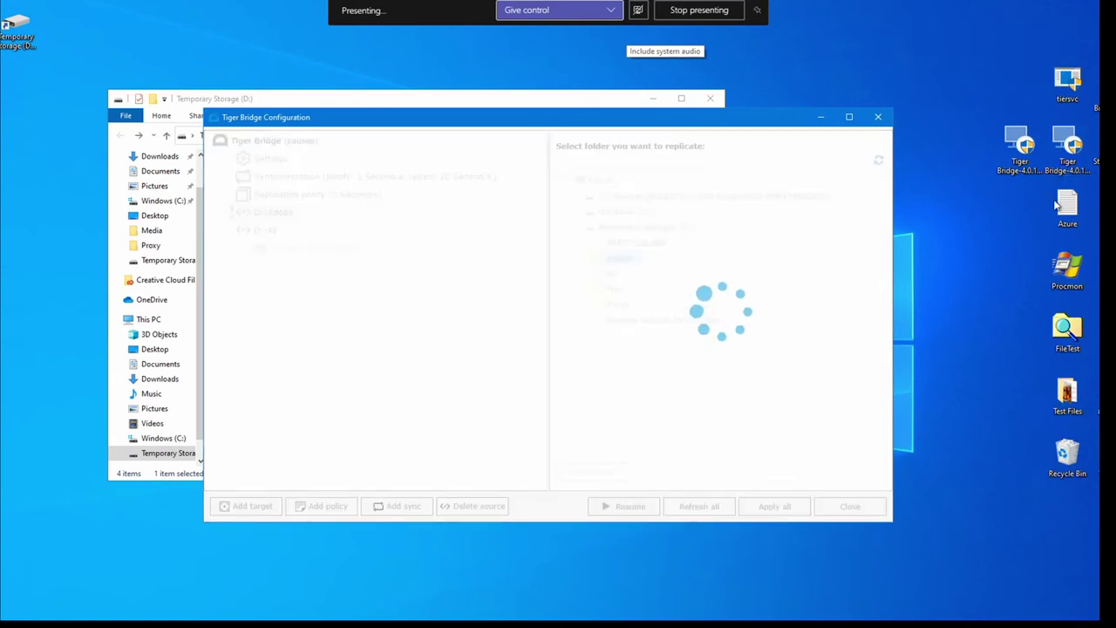
pyautogui.click(670, 352)
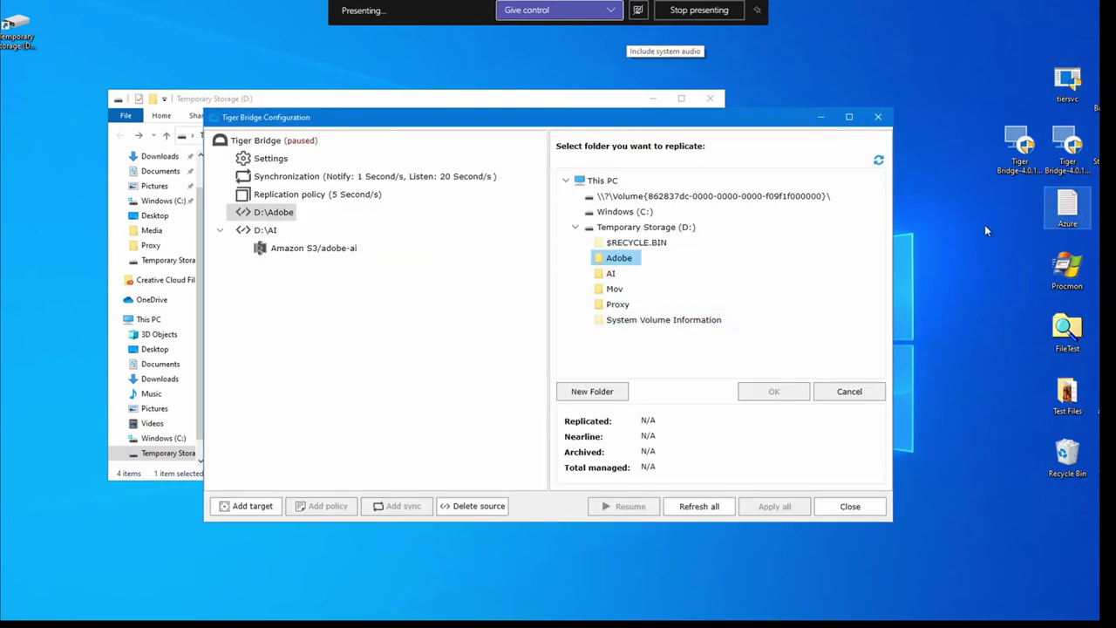
# Link D:\Adobe to the Azure container adobe-demo and resume the Tiger Bridge service
pyautogui.press('Return')
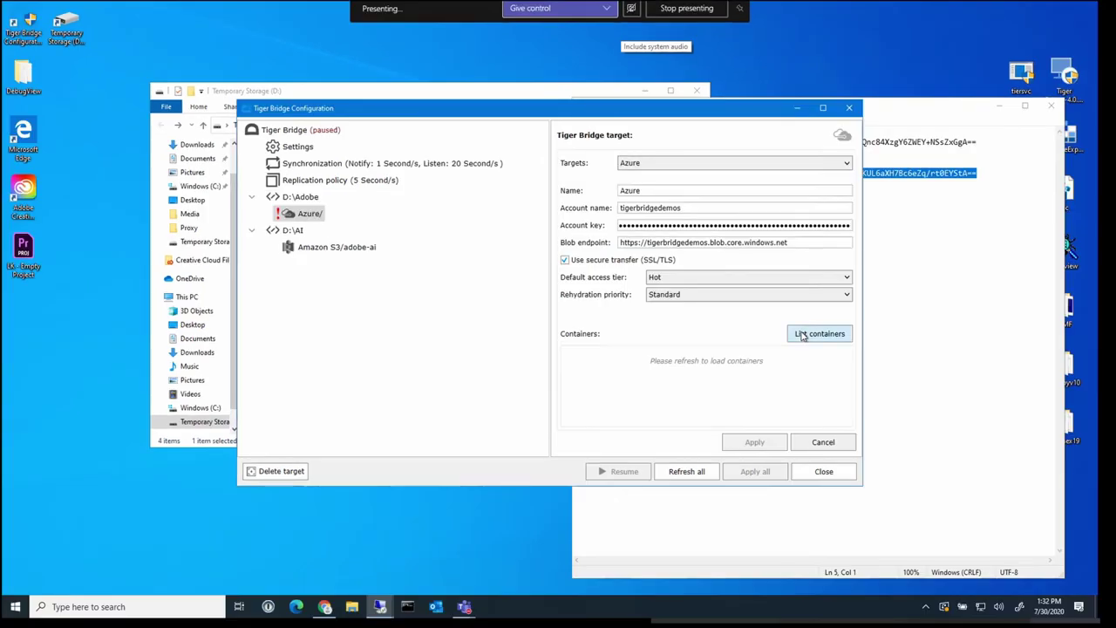
pyautogui.click(800, 336)
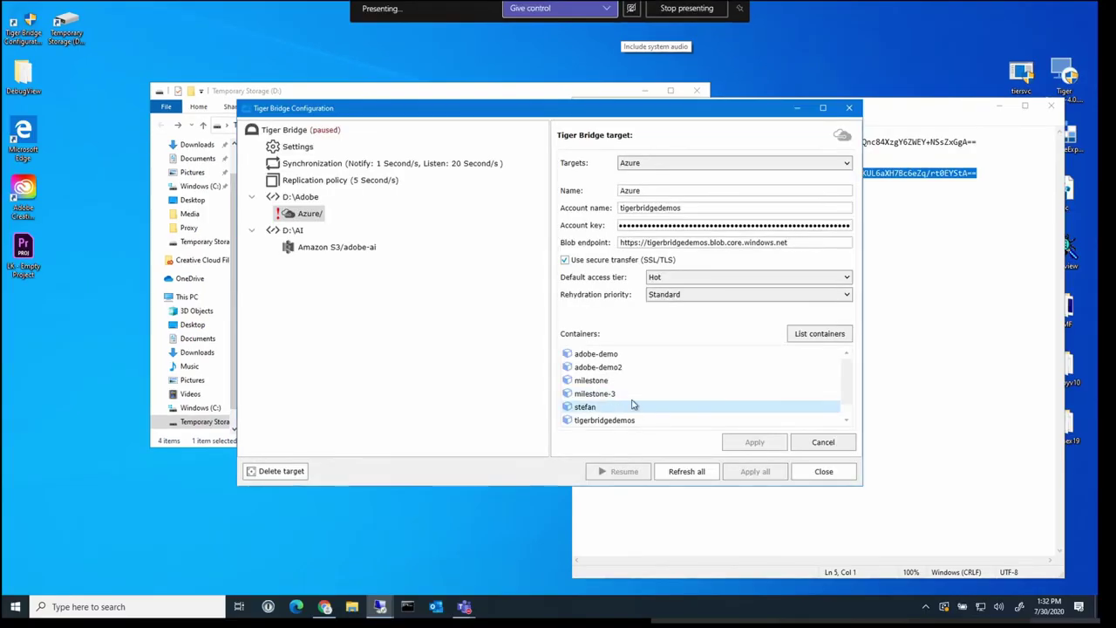
pyautogui.click(608, 356)
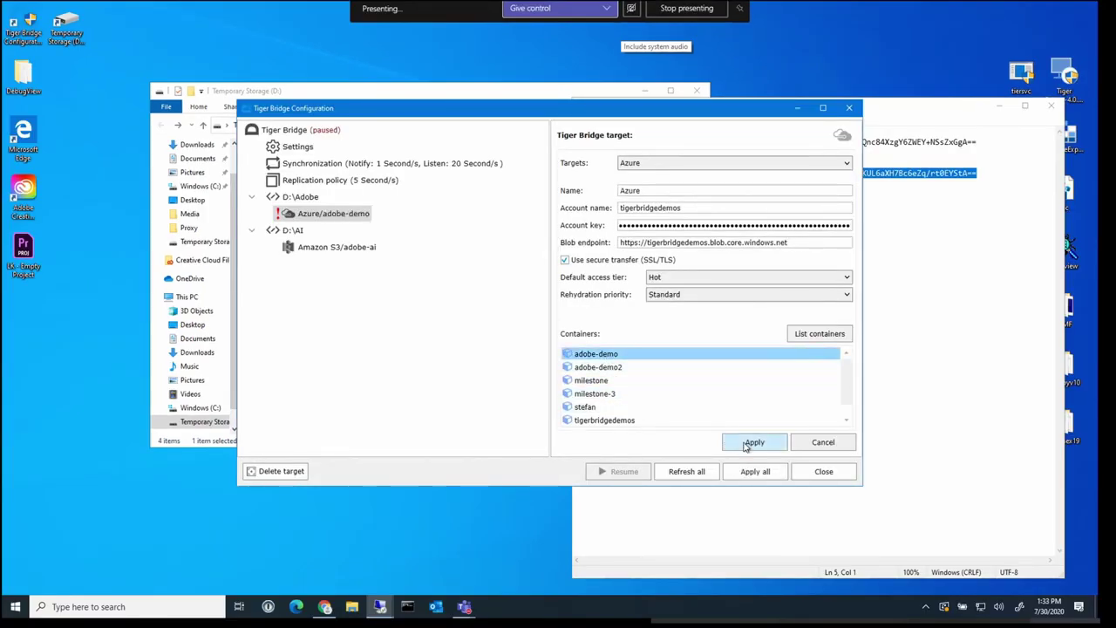
pyautogui.click(748, 444)
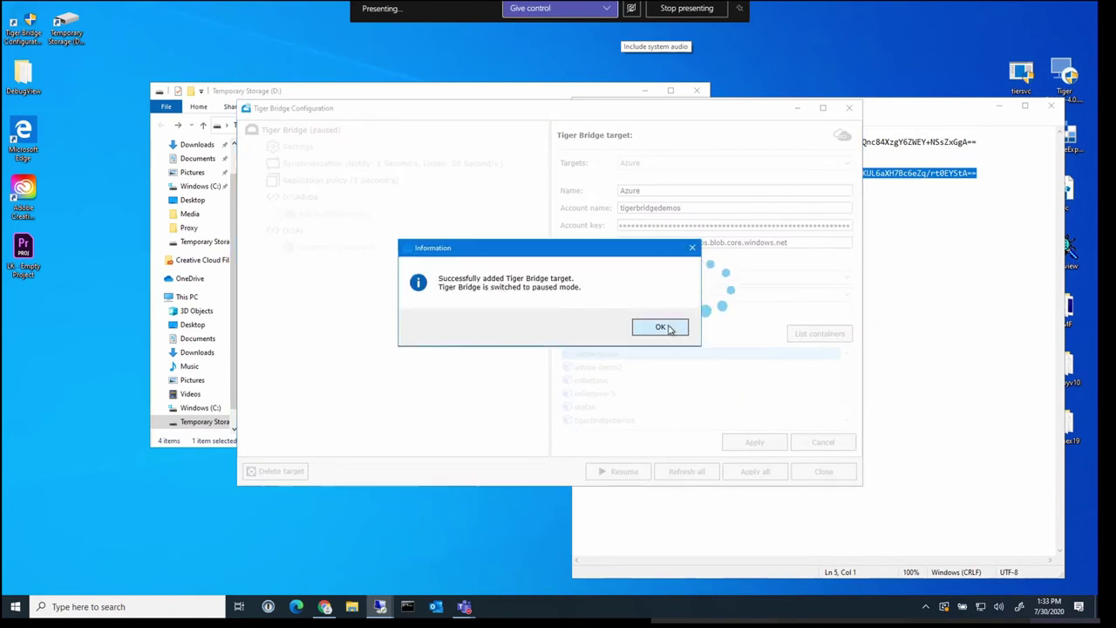
pyautogui.click(666, 328)
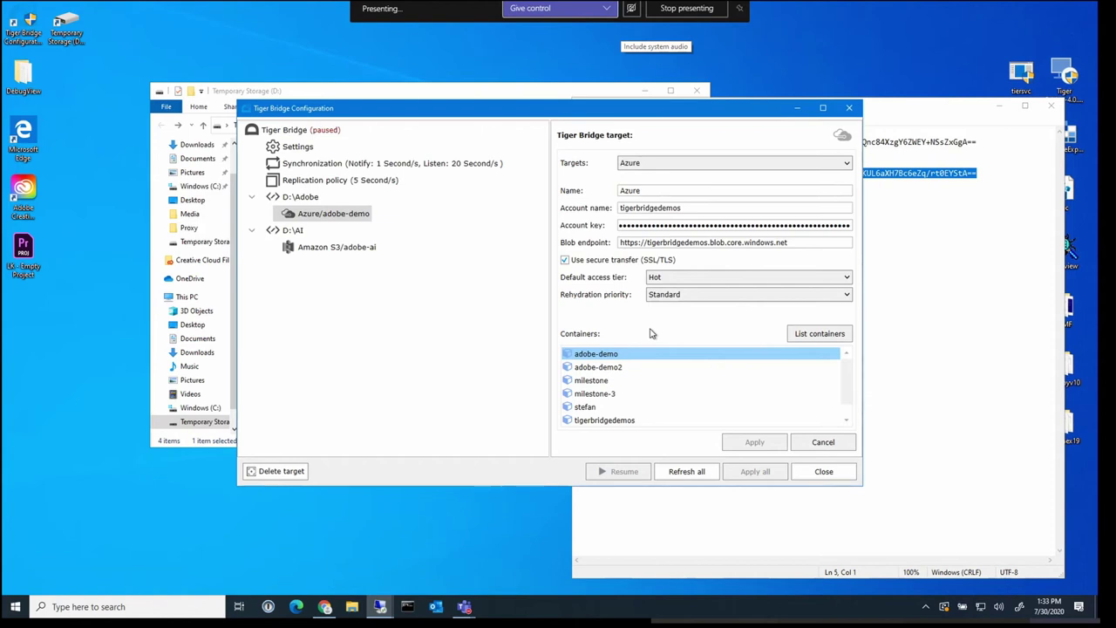
pyautogui.click(293, 130)
pyautogui.click(616, 471)
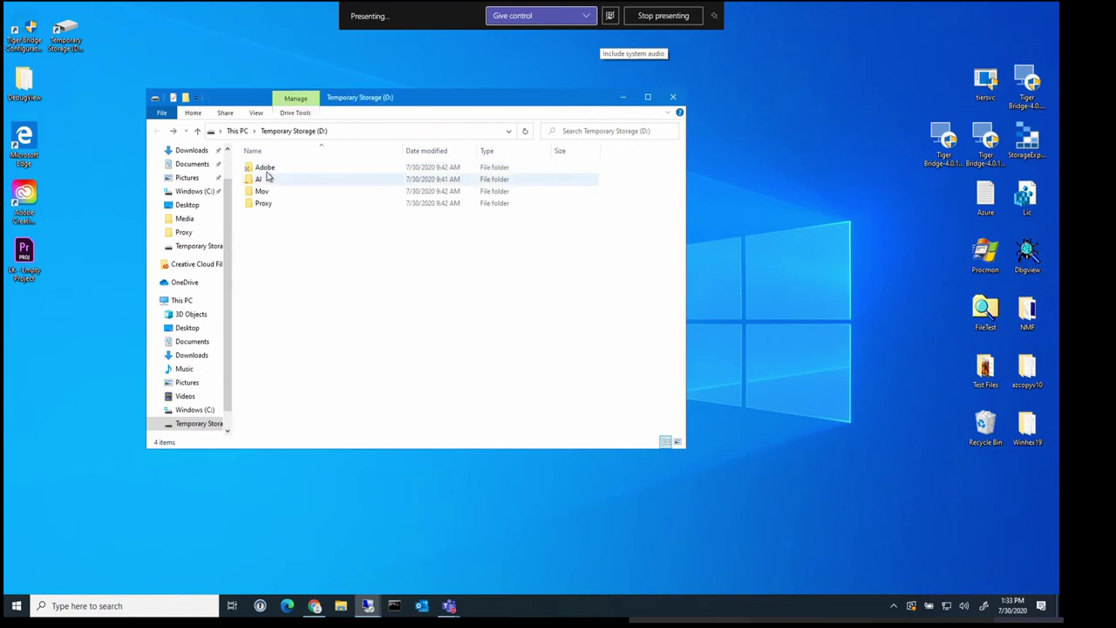
# Import Nice Shoes 2013 NAB Compilation from D:\Adobe\Media into the LK - Empty Project Premiere project
pyautogui.click(267, 169)
pyautogui.doubleClick(267, 169)
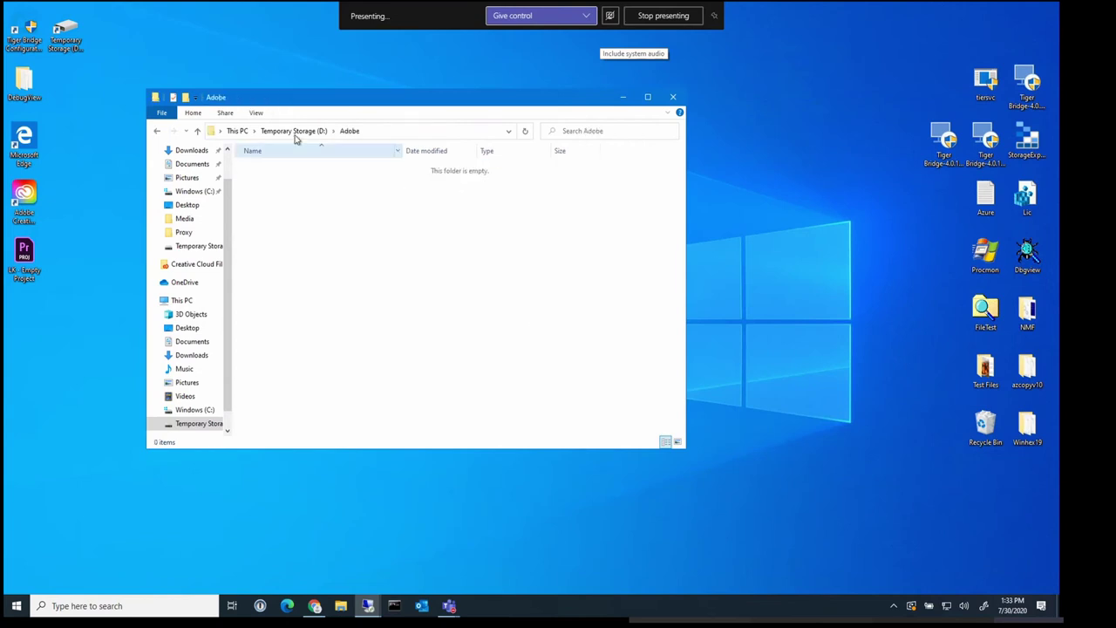
pyautogui.click(526, 131)
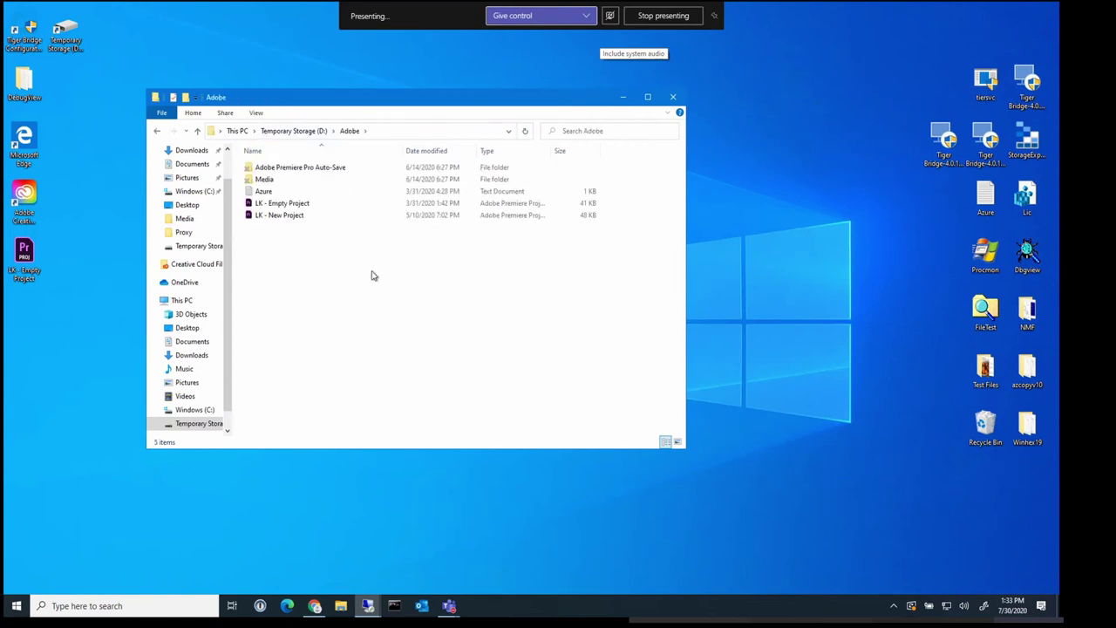
pyautogui.click(267, 181)
pyautogui.doubleClick(267, 180)
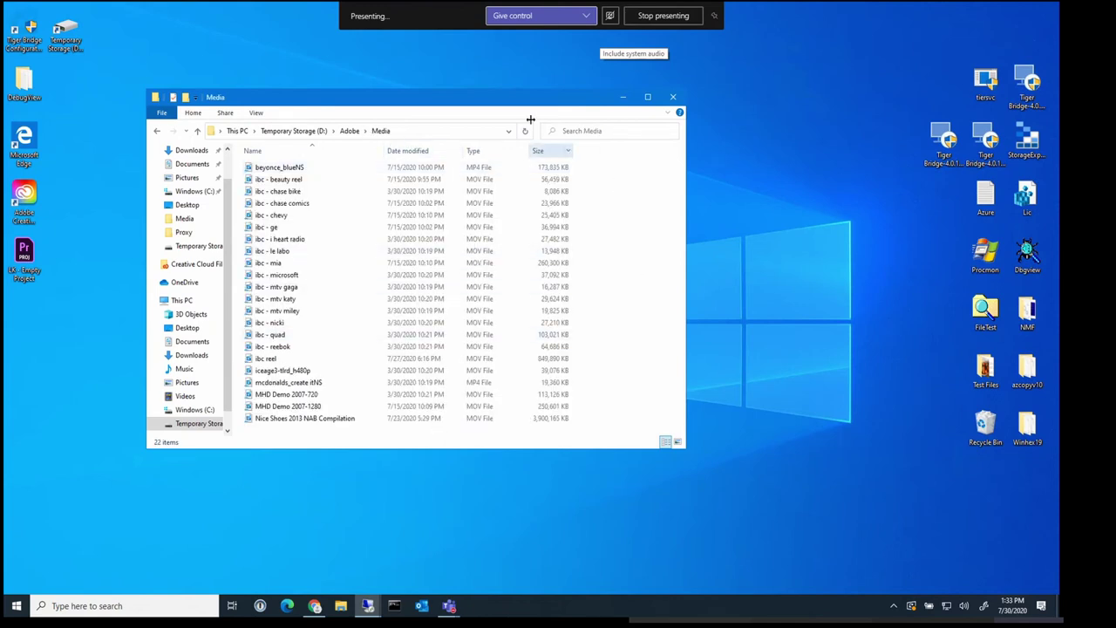
pyautogui.moveTo(527, 100); pyautogui.dragTo(718, 76)
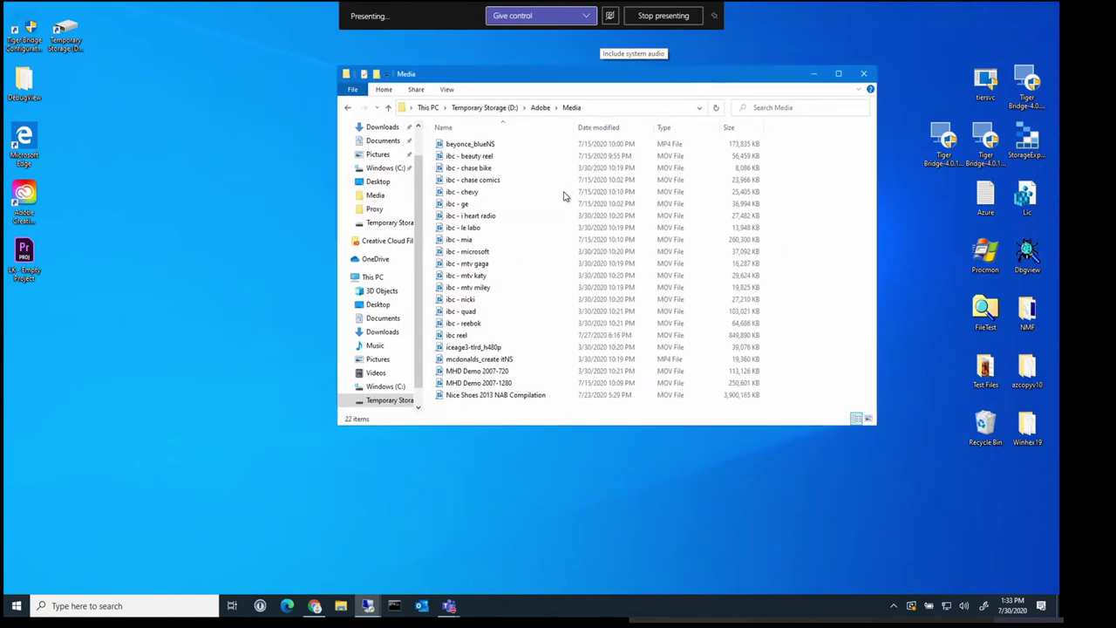
pyautogui.click(27, 254)
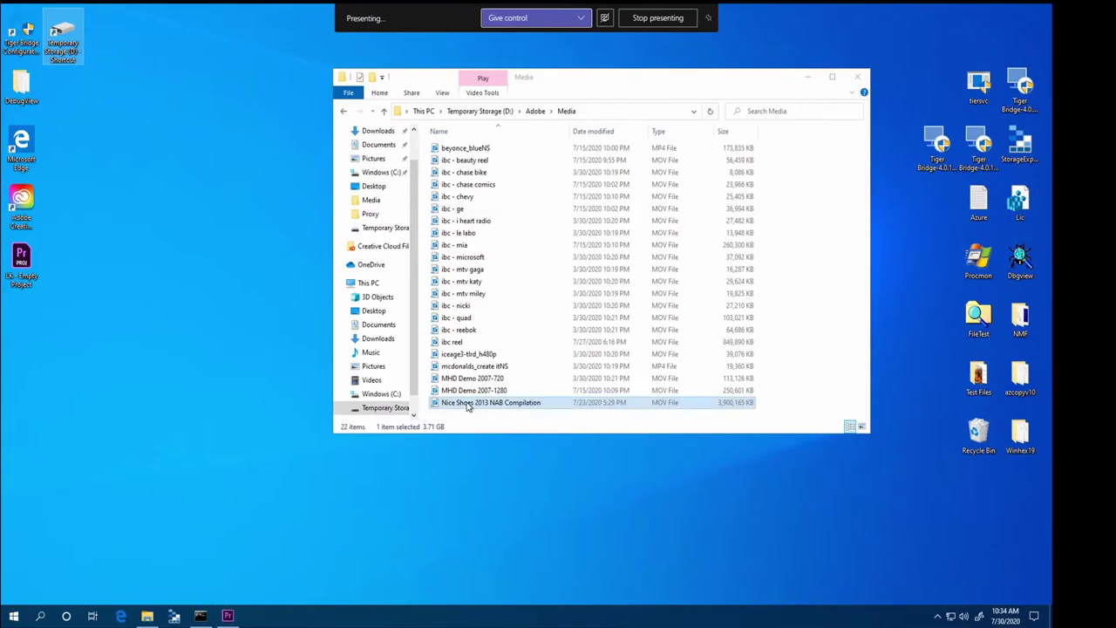
pyautogui.moveTo(468, 407); pyautogui.dragTo(136, 515)
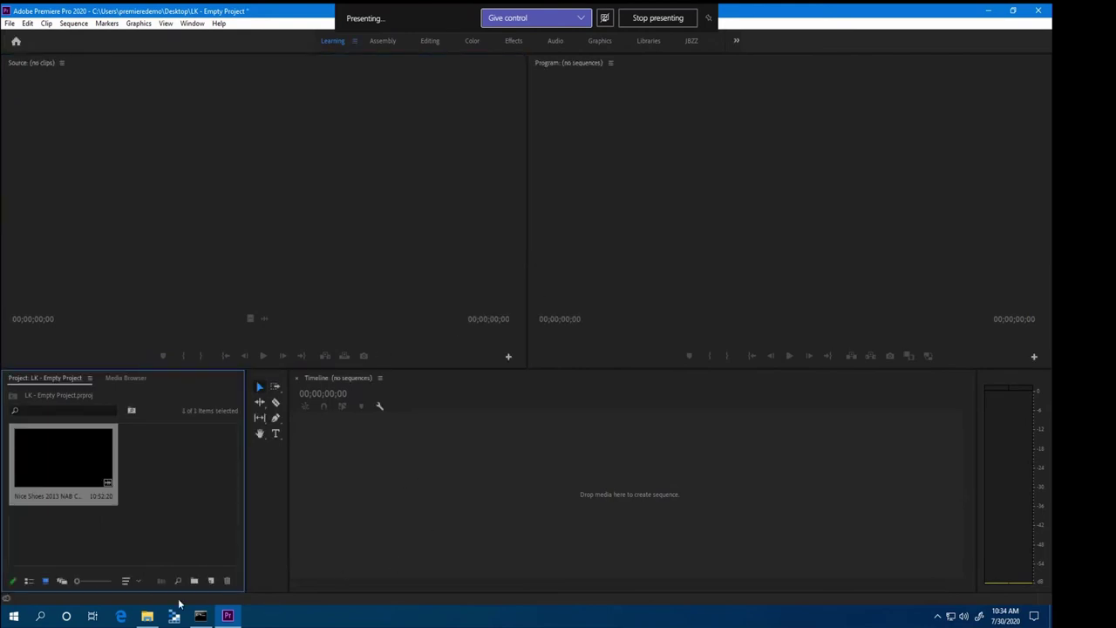
pyautogui.click(147, 615)
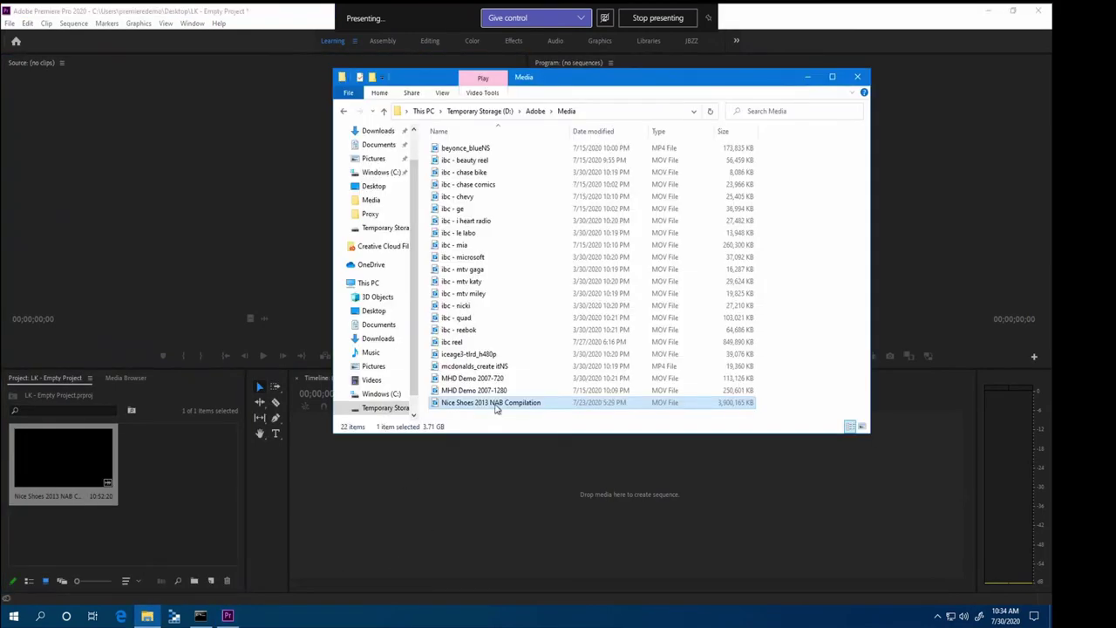
pyautogui.rightClick(495, 408)
pyautogui.click(532, 400)
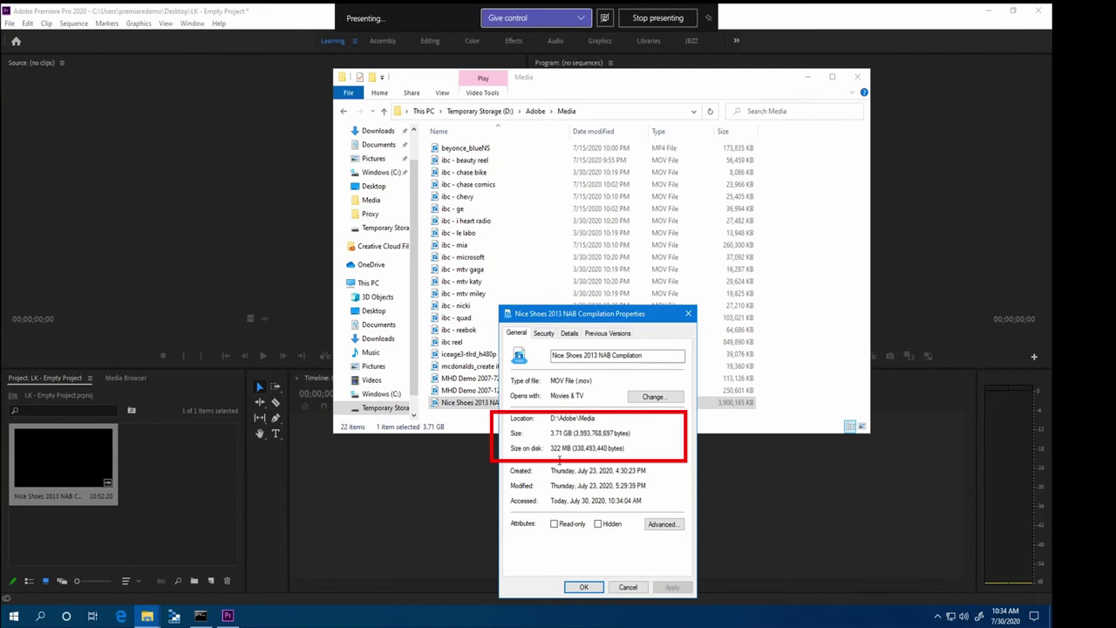
pyautogui.click(628, 587)
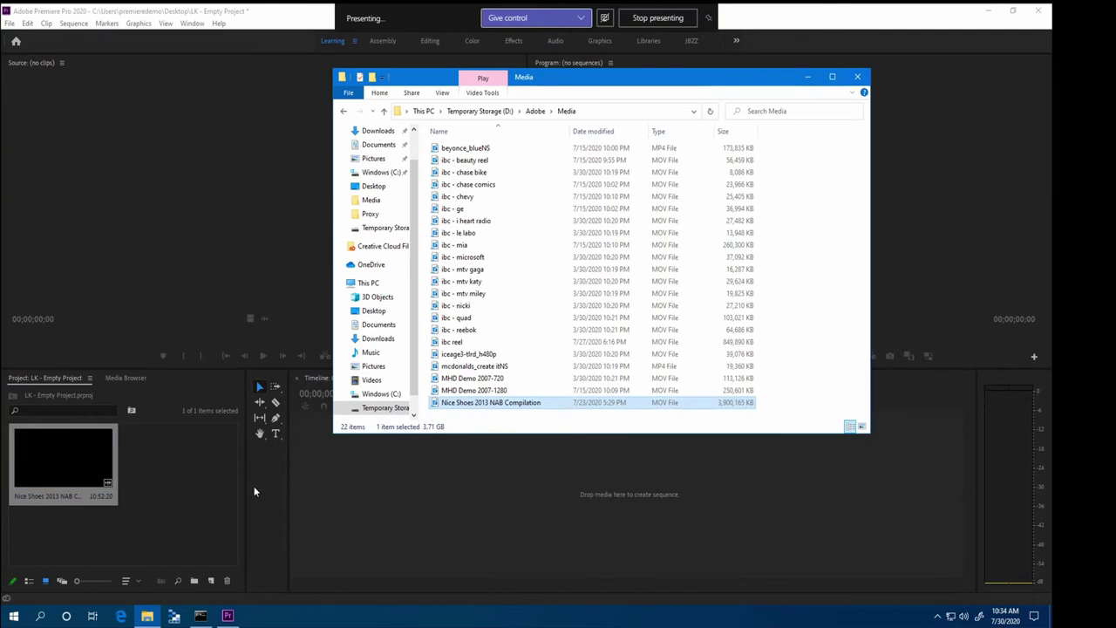
# Load the Nice Shoes clip in the Source monitor and scrub to 00;08;50;04
pyautogui.click(86, 456)
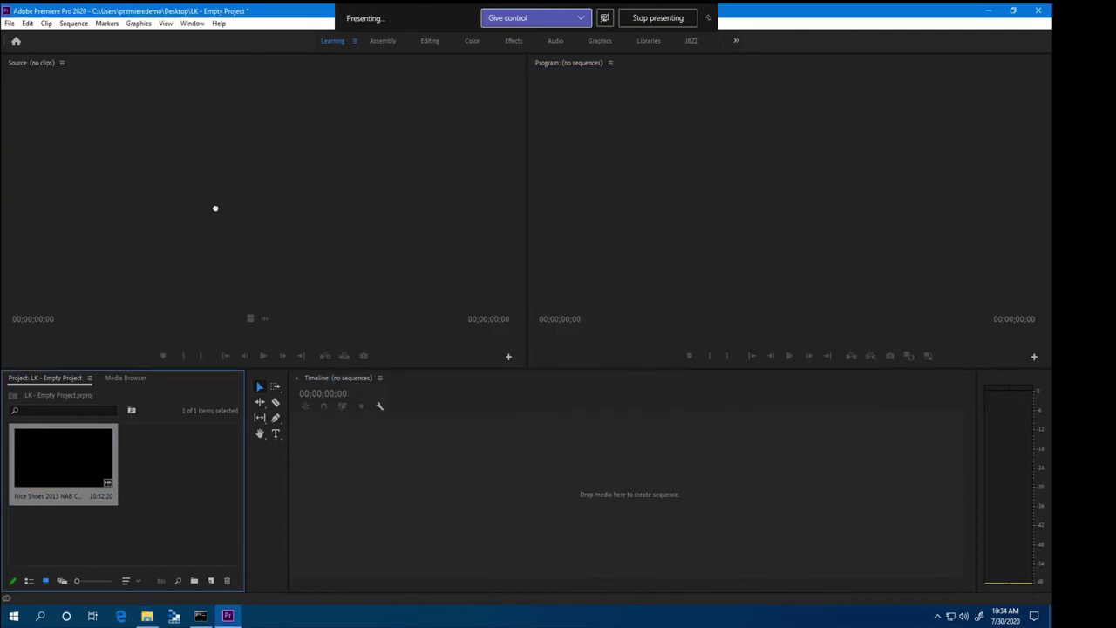
pyautogui.moveTo(215, 207); pyautogui.dragTo(264, 219)
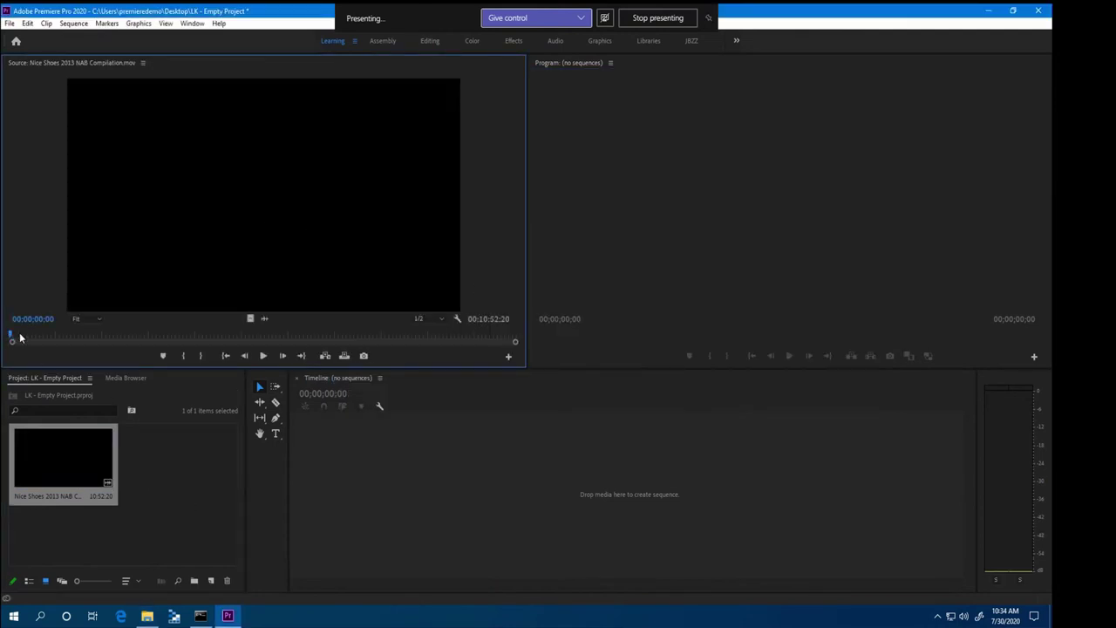
pyautogui.moveTo(12, 336); pyautogui.dragTo(370, 337)
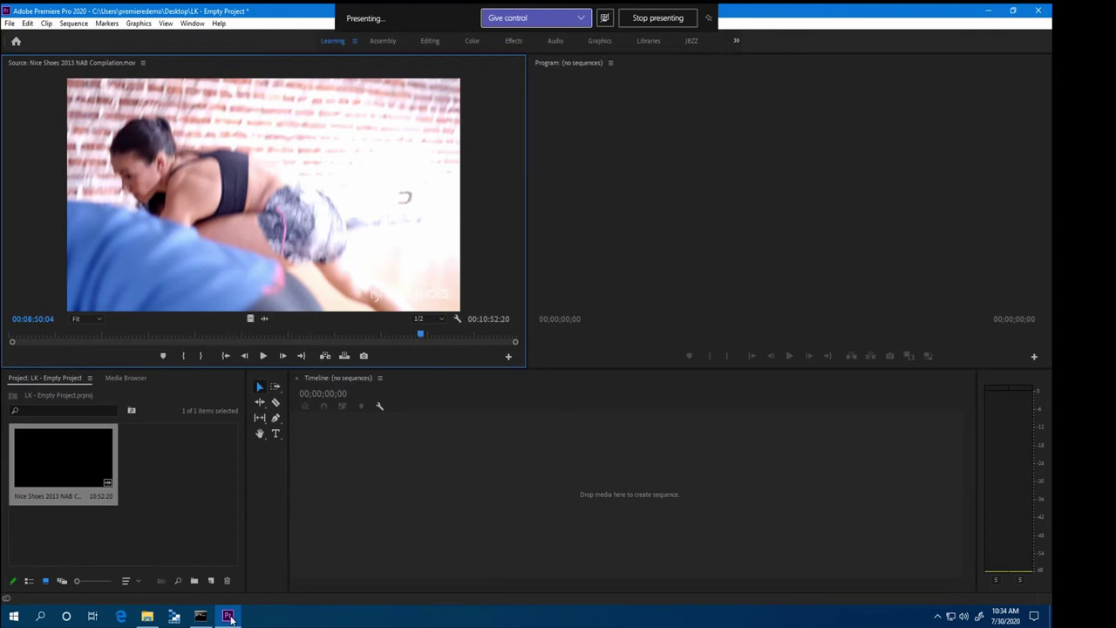
pyautogui.click(147, 616)
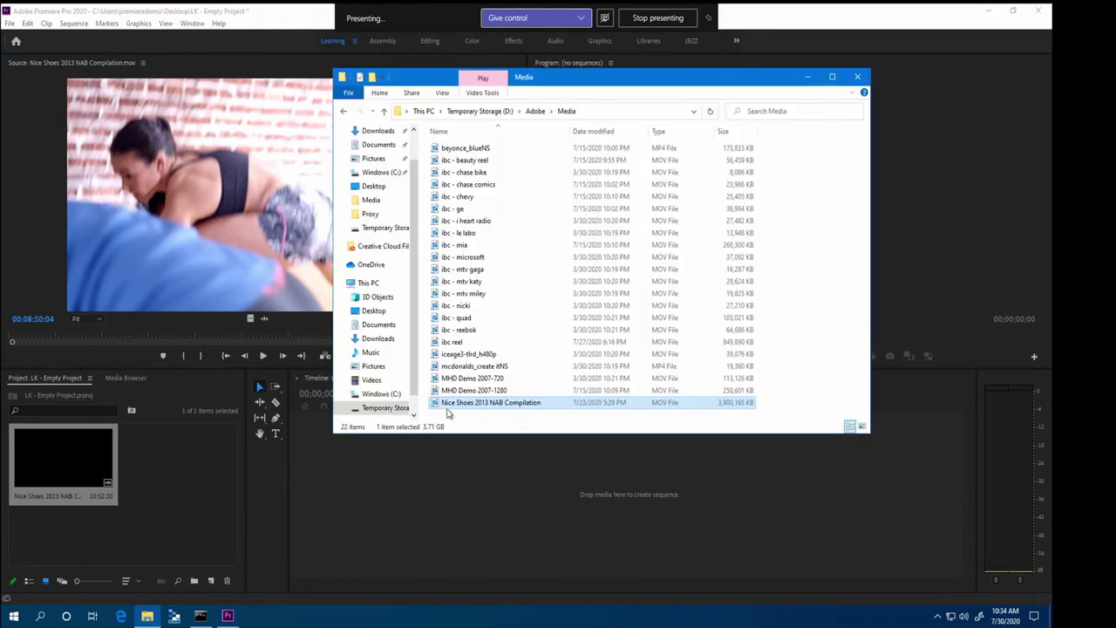
pyautogui.doubleClick(484, 404)
pyautogui.rightClick(453, 403)
pyautogui.click(491, 395)
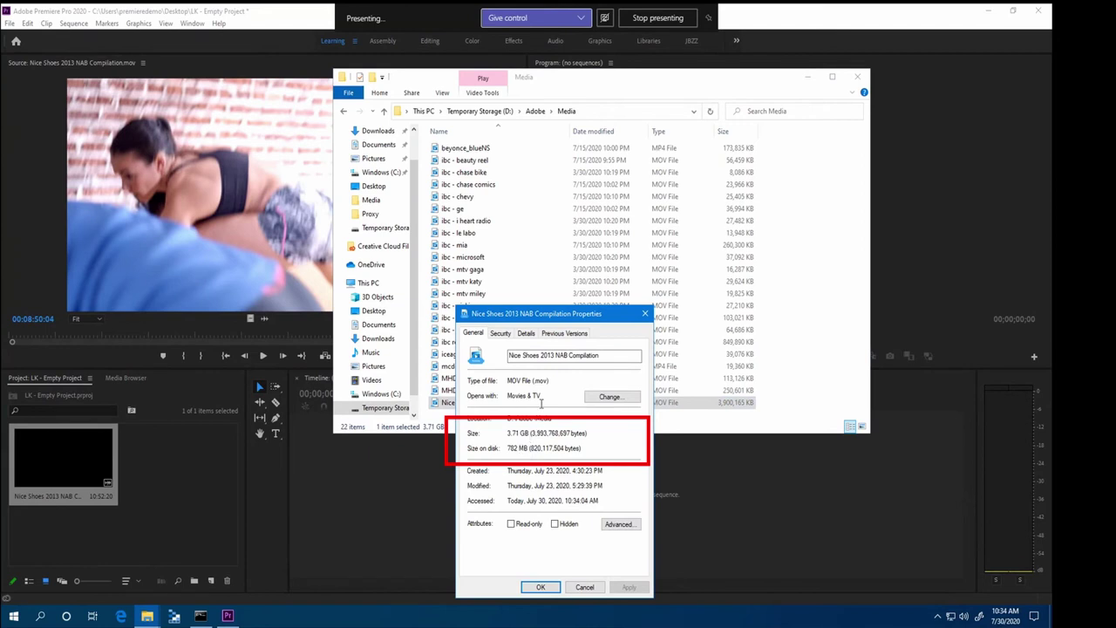
pyautogui.click(584, 588)
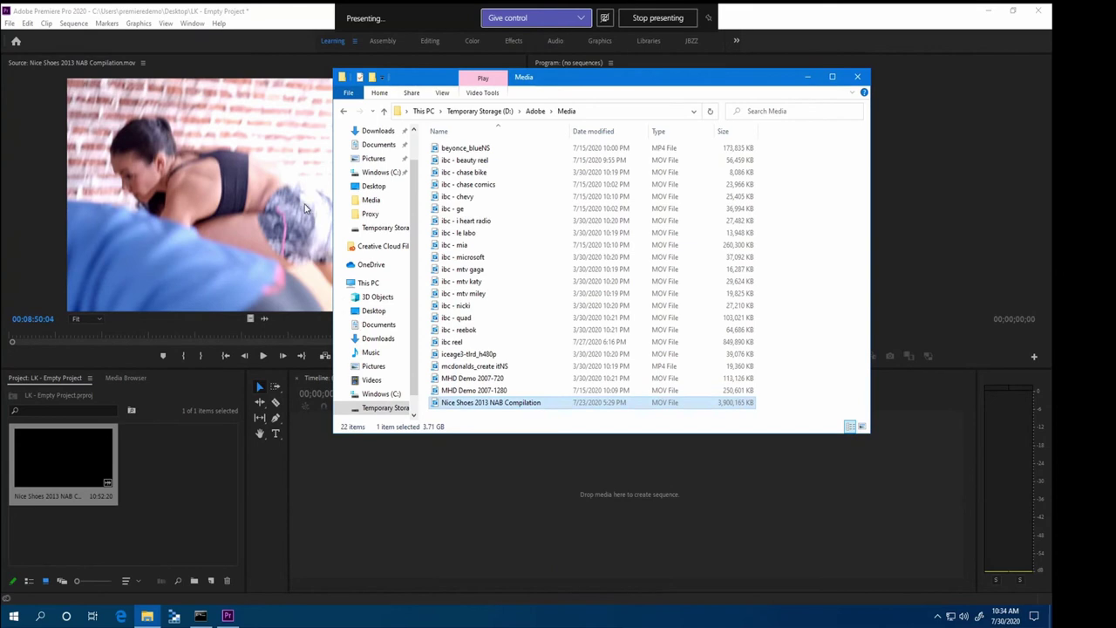
# Play the Nice Shoes clip in the Source monitor, then scrub ahead to about 06;31 and resume
pyautogui.click(249, 316)
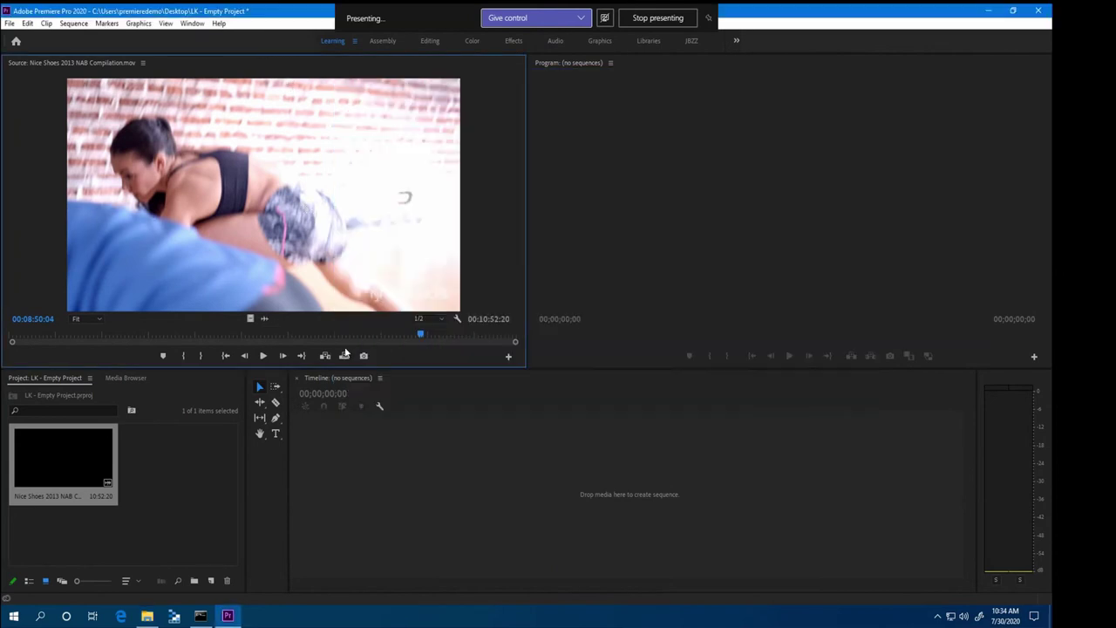
pyautogui.click(137, 334)
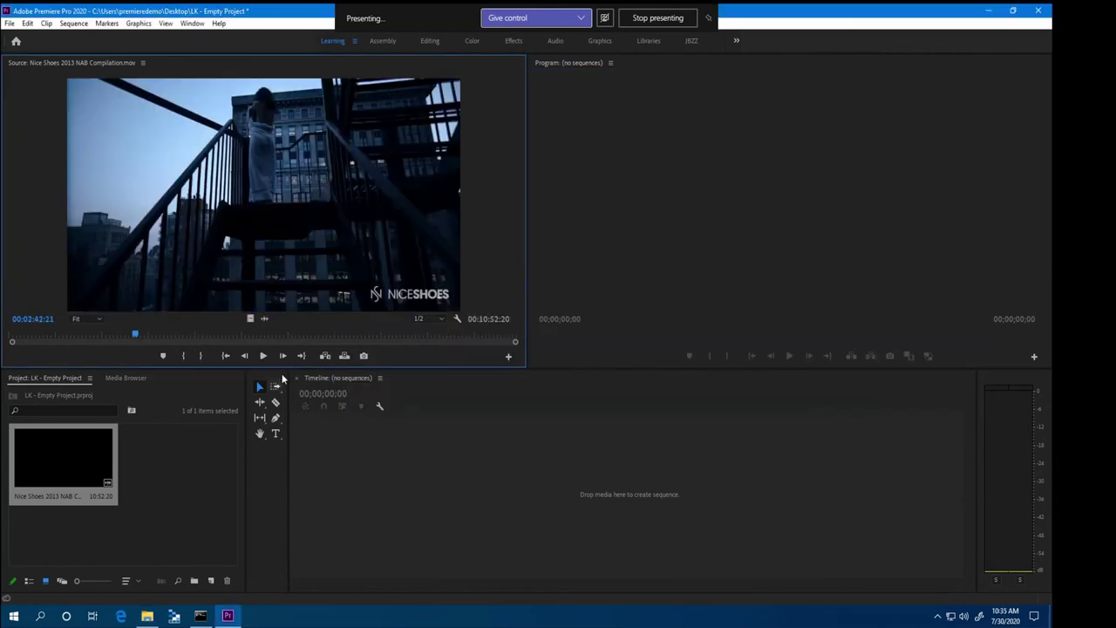
pyautogui.click(262, 355)
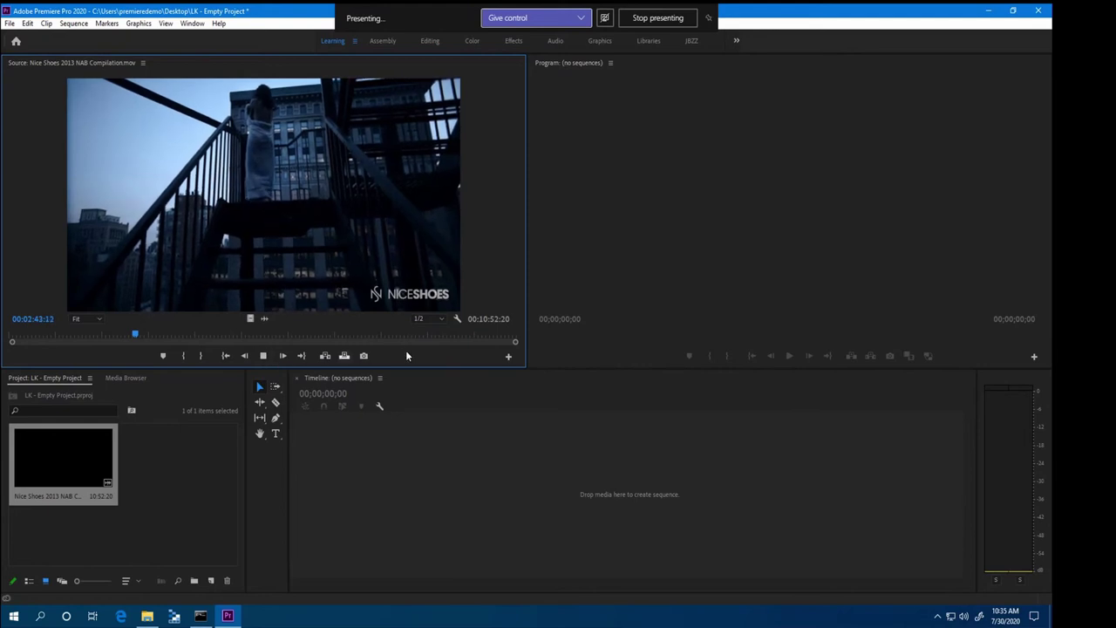
pyautogui.click(262, 355)
pyautogui.moveTo(142, 336); pyautogui.dragTo(324, 338)
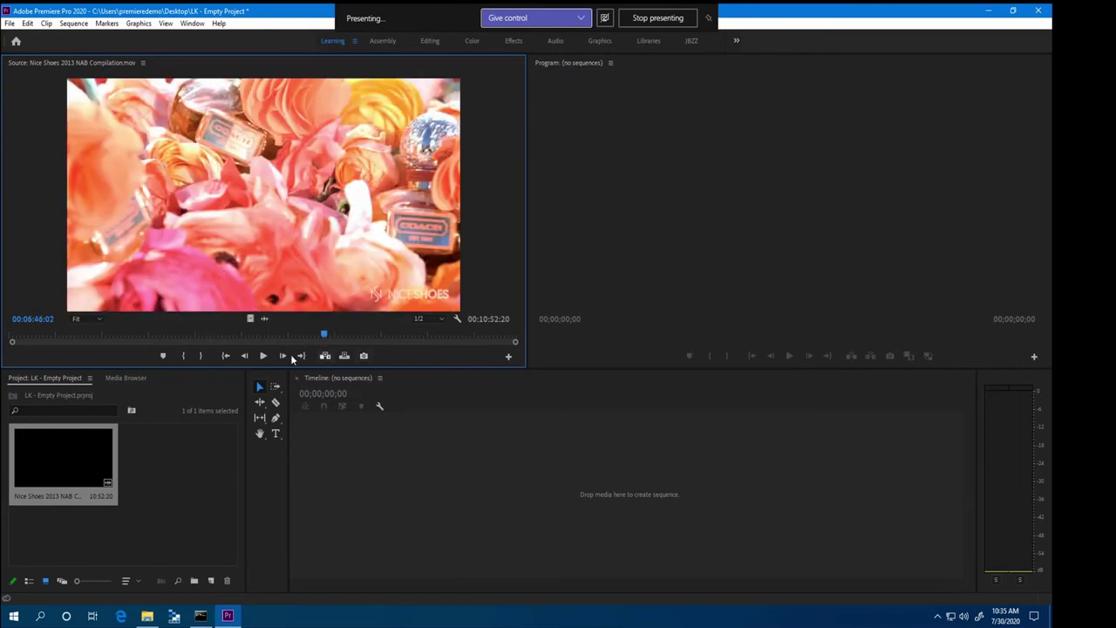
pyautogui.click(264, 356)
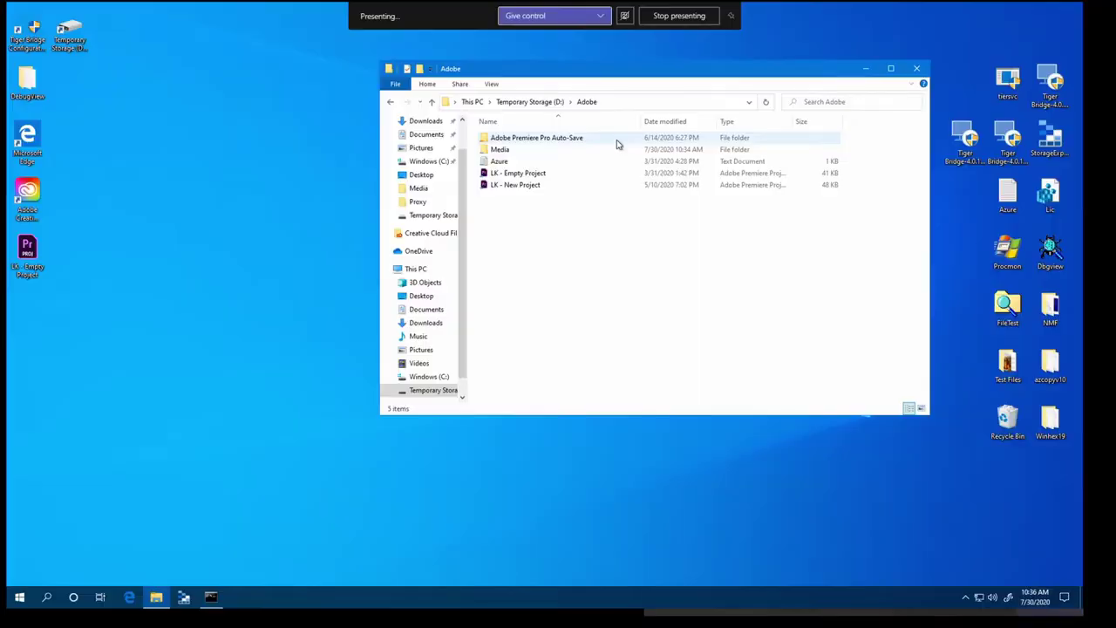
# Launch Adobe Bridge 2020 from Windows search and browse it to the empty D:\AI folder
pyautogui.click(534, 102)
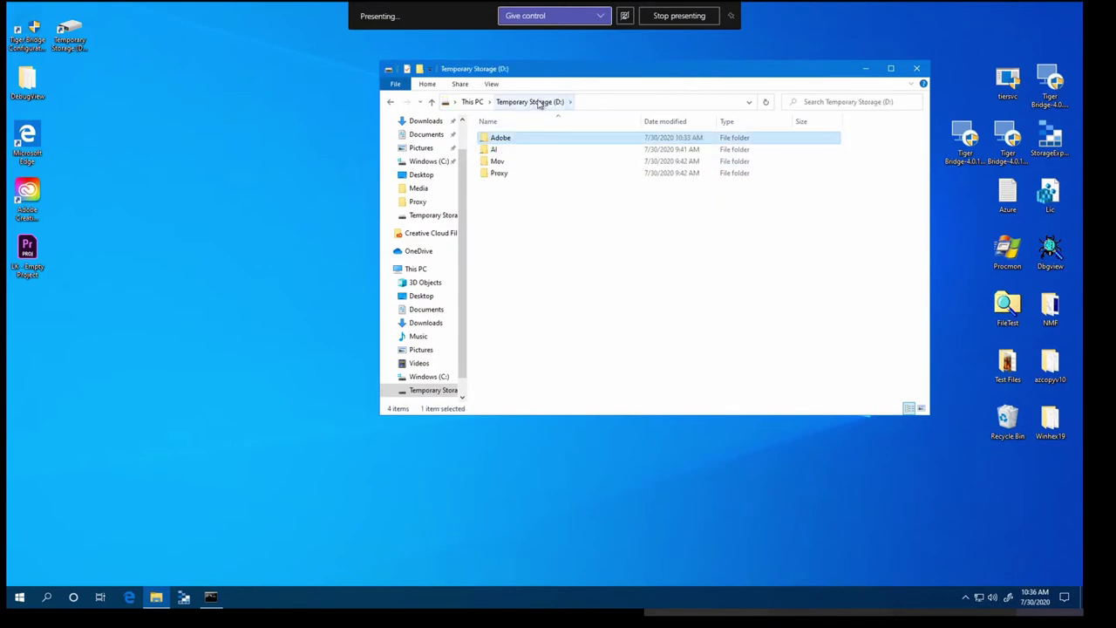
pyautogui.press('super+s')
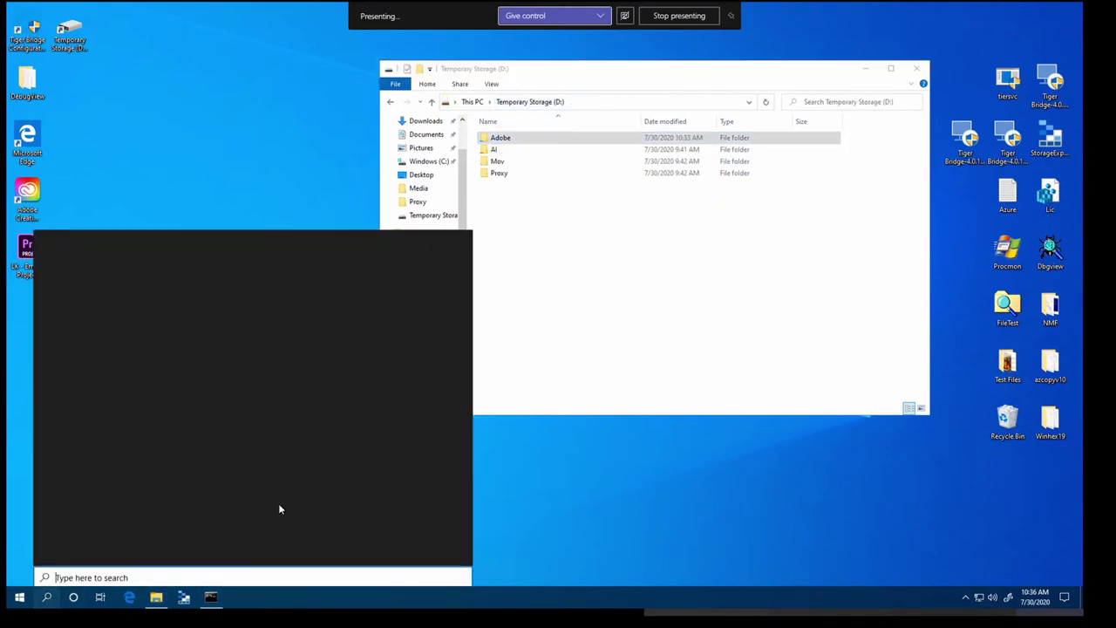
pyautogui.write('bridg')
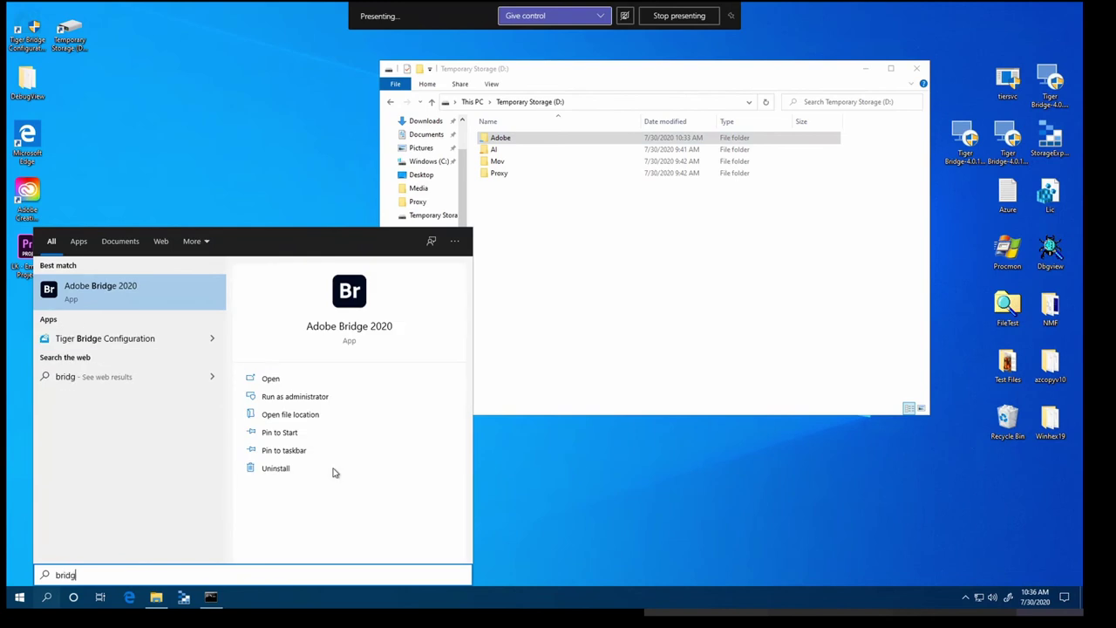
pyautogui.click(95, 290)
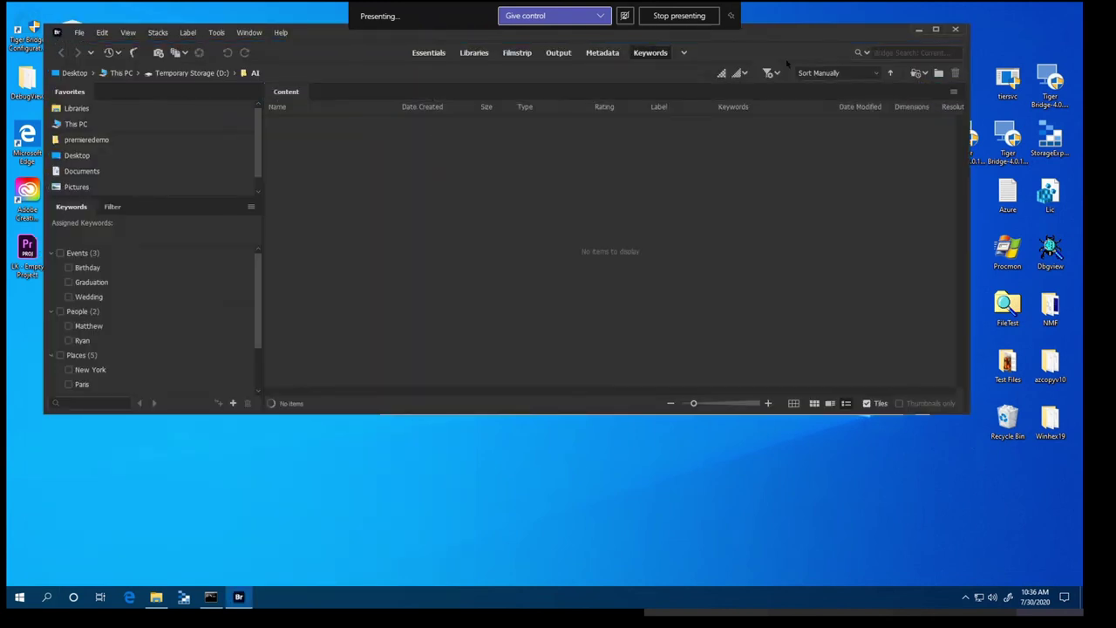
pyautogui.moveTo(800, 38); pyautogui.dragTo(786, 56)
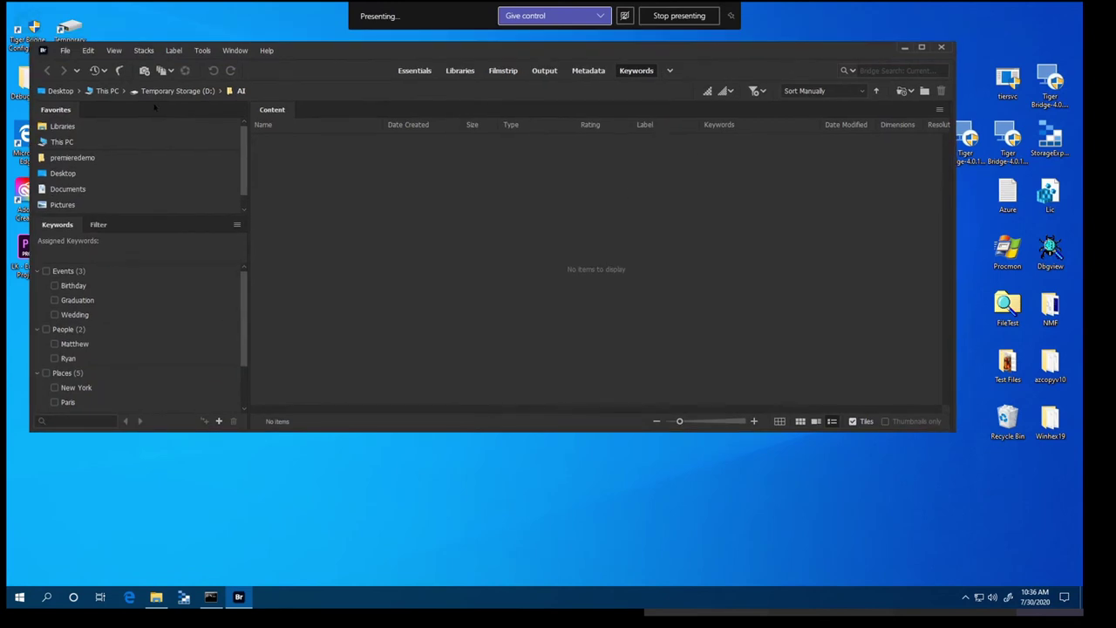
pyautogui.click(215, 89)
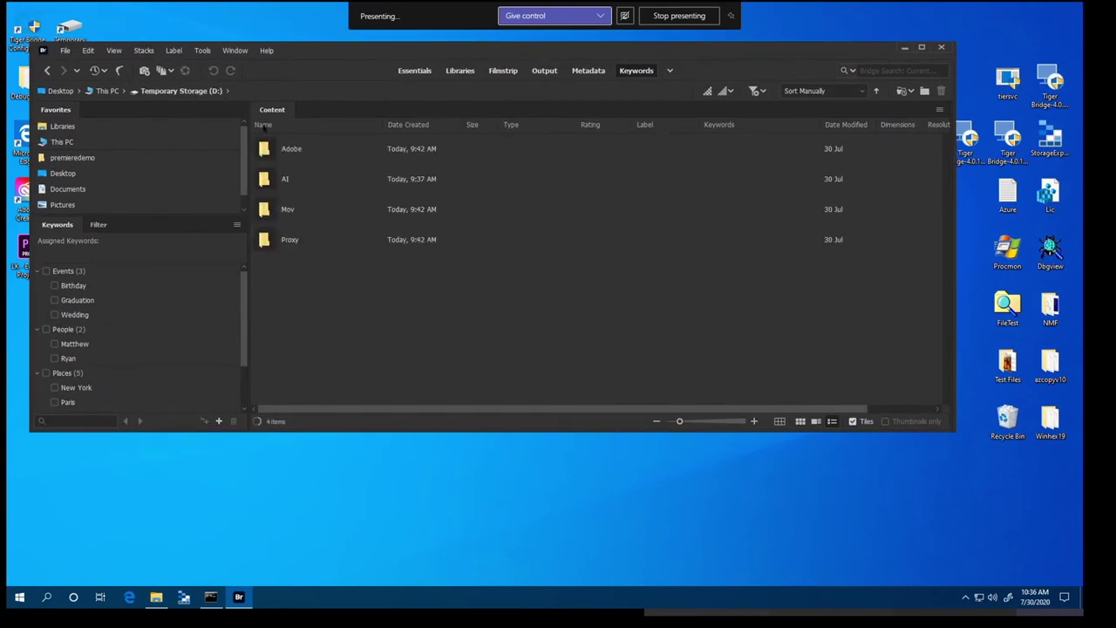
pyautogui.doubleClick(292, 180)
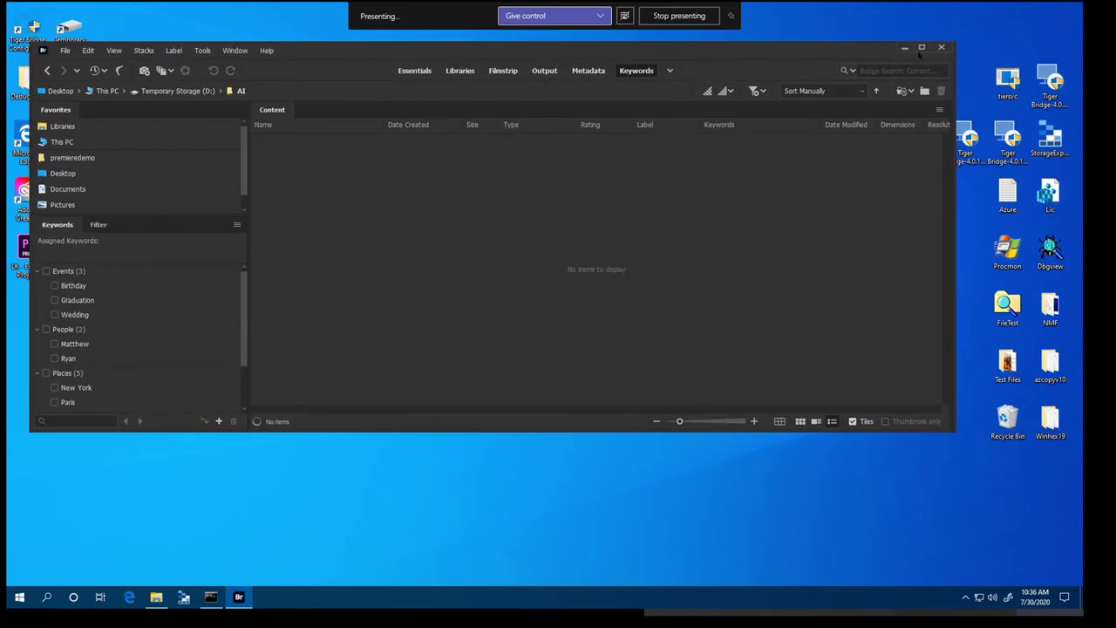
pyautogui.click(905, 52)
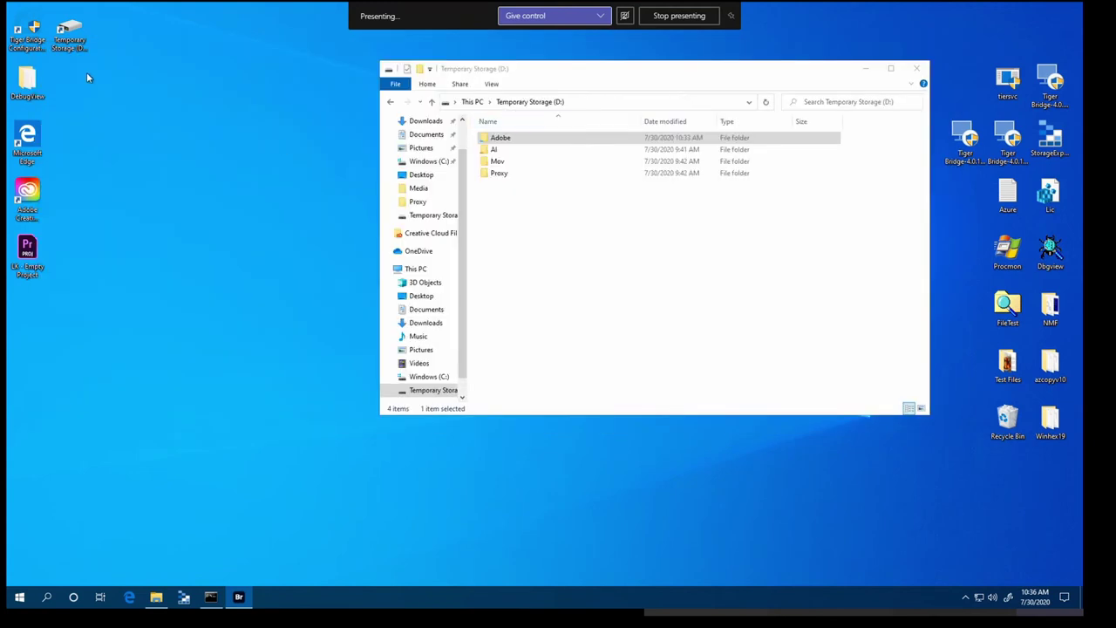
pyautogui.doubleClick(27, 35)
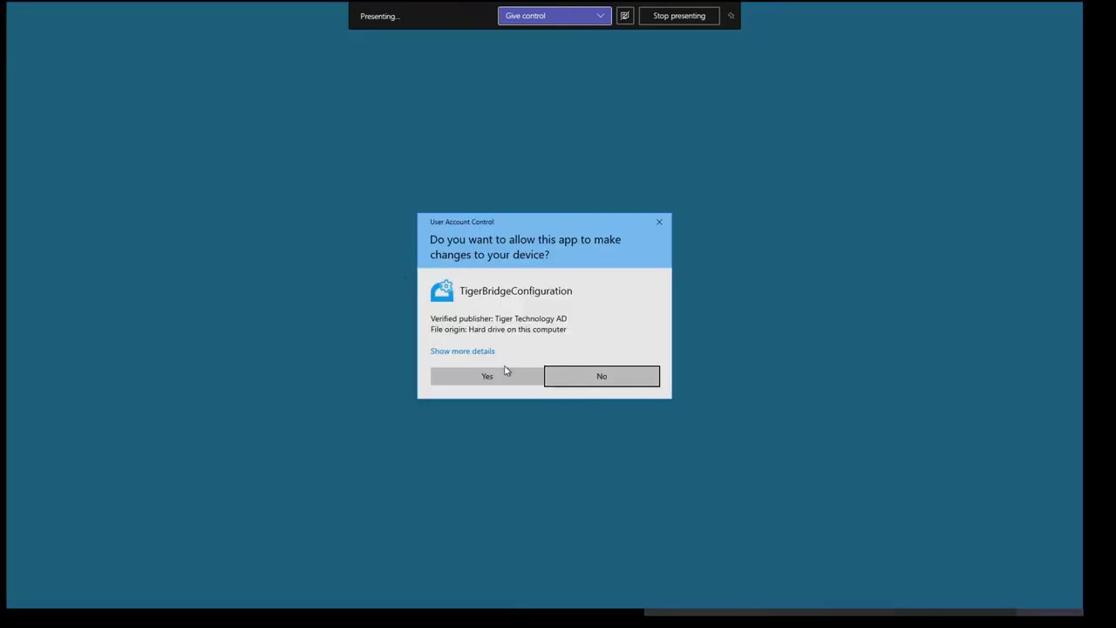
pyautogui.click(505, 371)
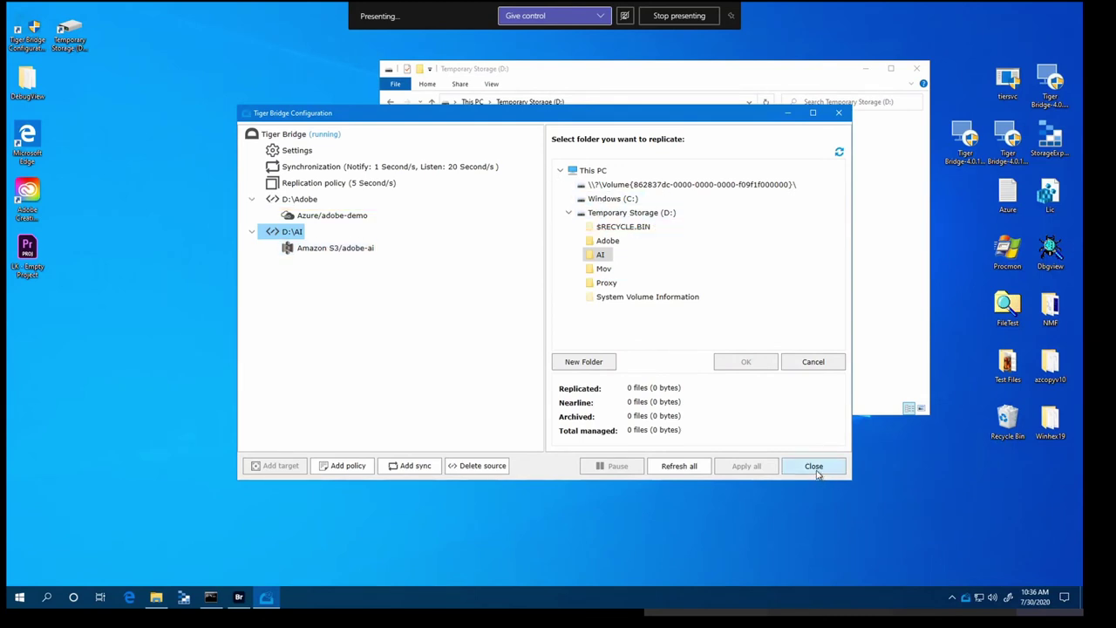
pyautogui.click(814, 467)
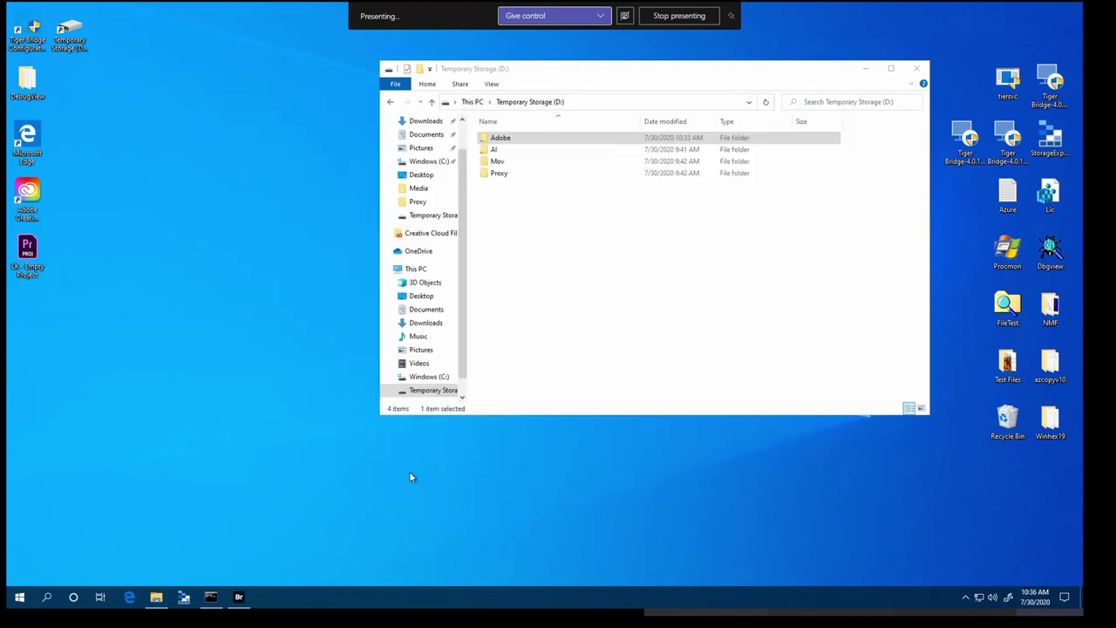
# Copy 20 images from Test Files into D:\AI by dragging them into Bridge's Content panel
pyautogui.click(239, 598)
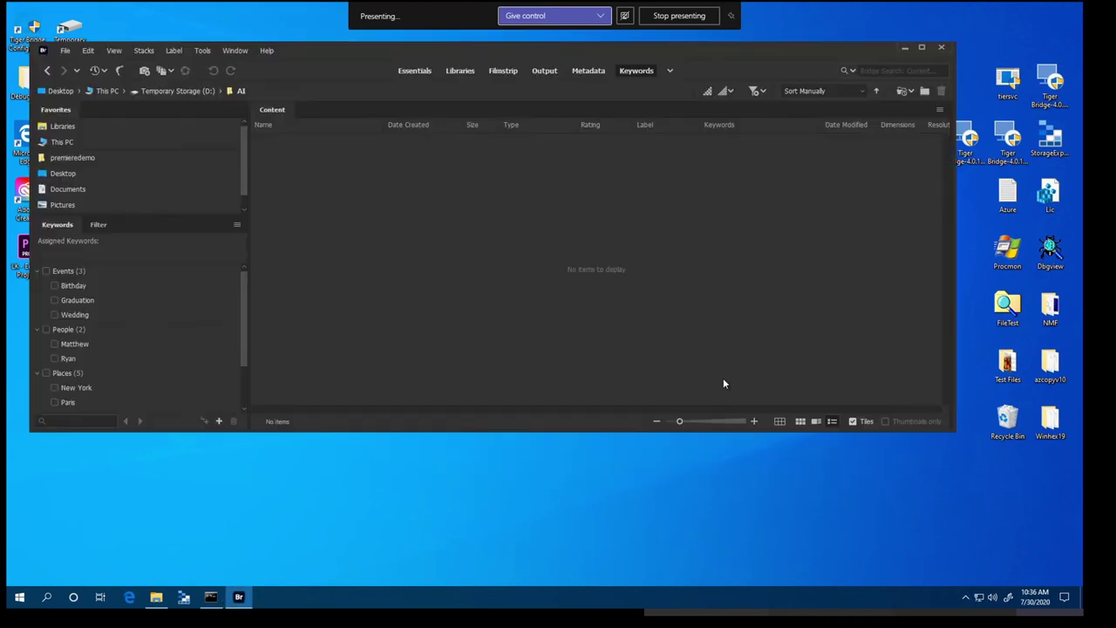
pyautogui.doubleClick(1016, 380)
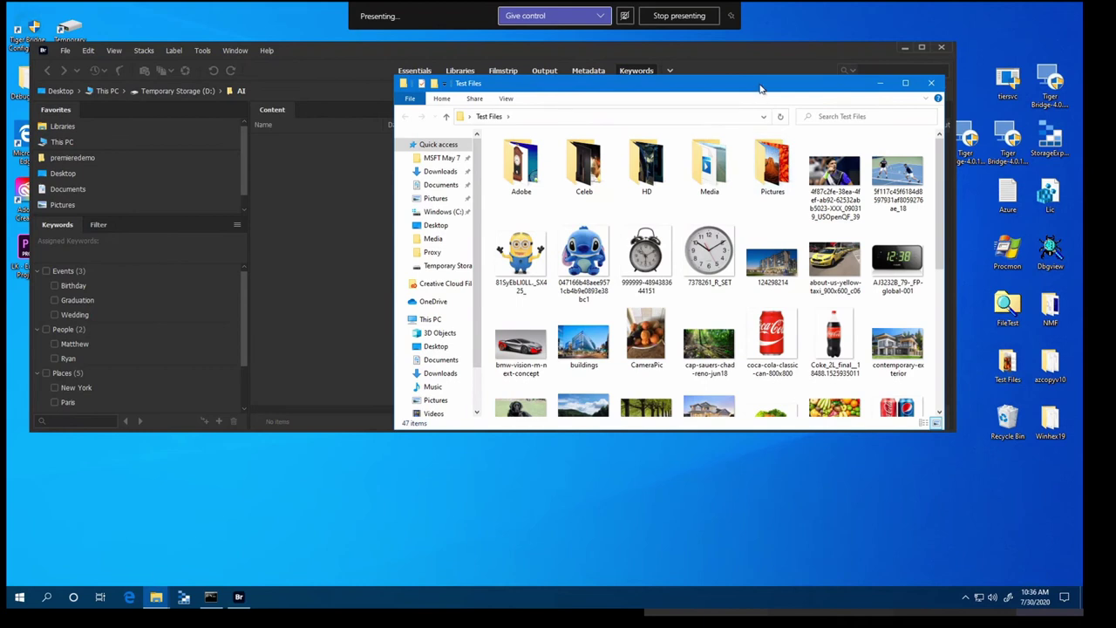
pyautogui.moveTo(762, 88); pyautogui.dragTo(790, 113)
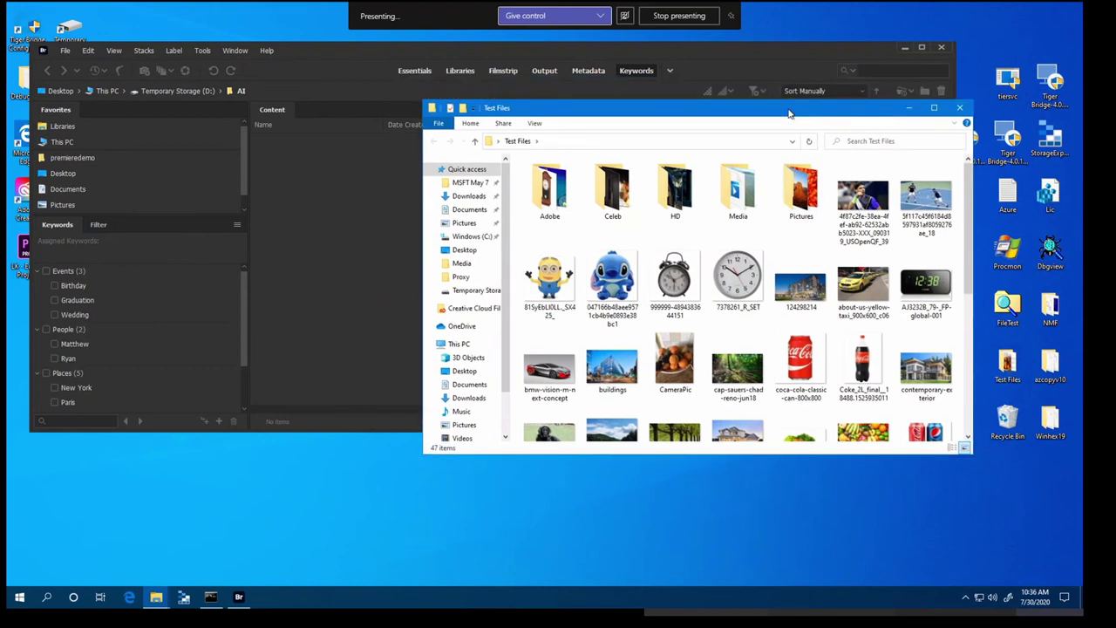
pyautogui.click(558, 287)
pyautogui.scroll(-2, 634, 314)
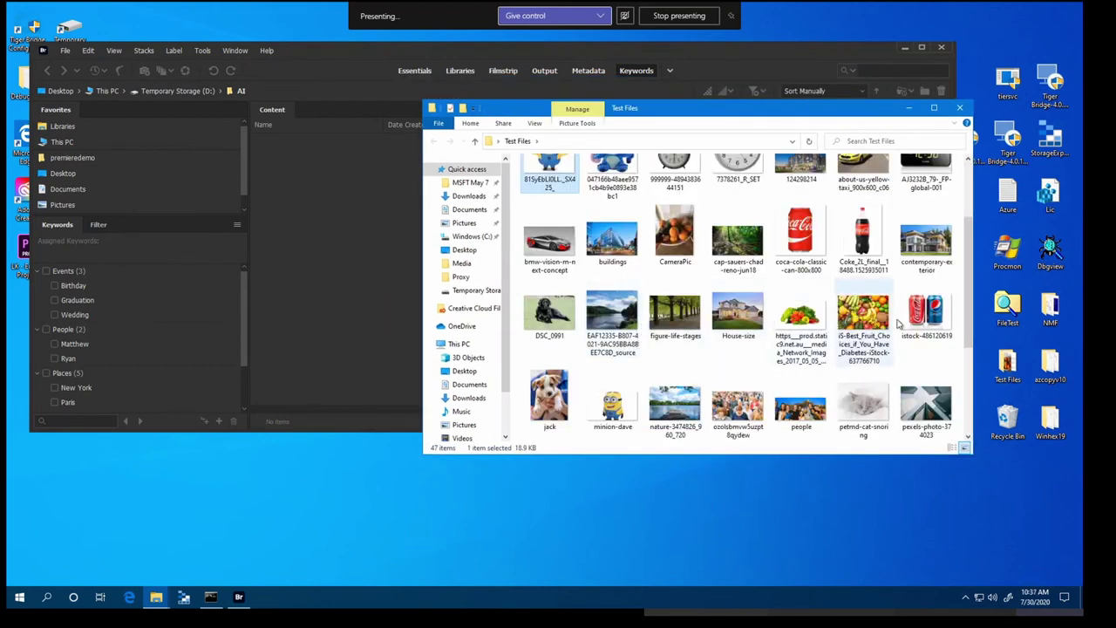
pyautogui.keyDown('shift'); pyautogui.click(863, 314); pyautogui.keyUp('shift')
pyautogui.moveTo(811, 300); pyautogui.dragTo(369, 258)
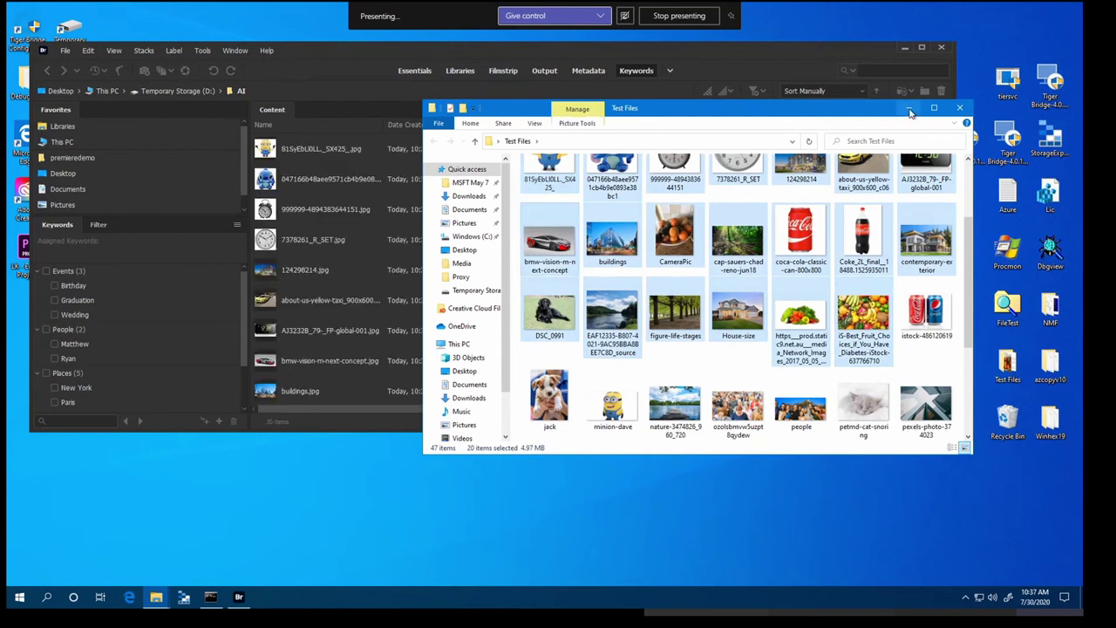
# Open the D:\AI folder in an Explorer window placed beside Bridge
pyautogui.click(909, 108)
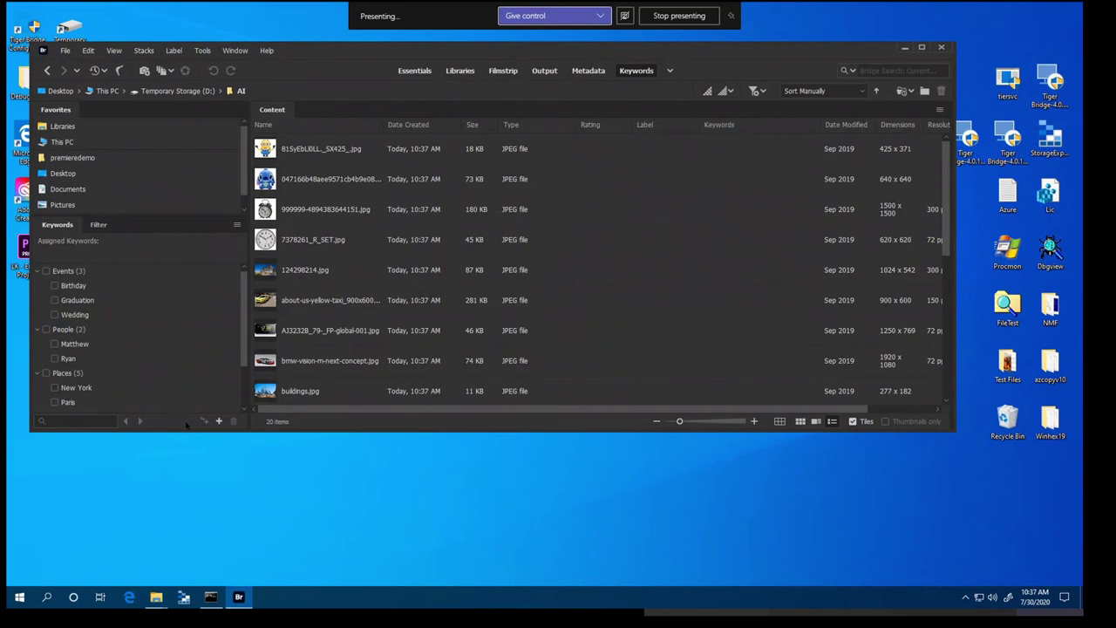
pyautogui.click(156, 596)
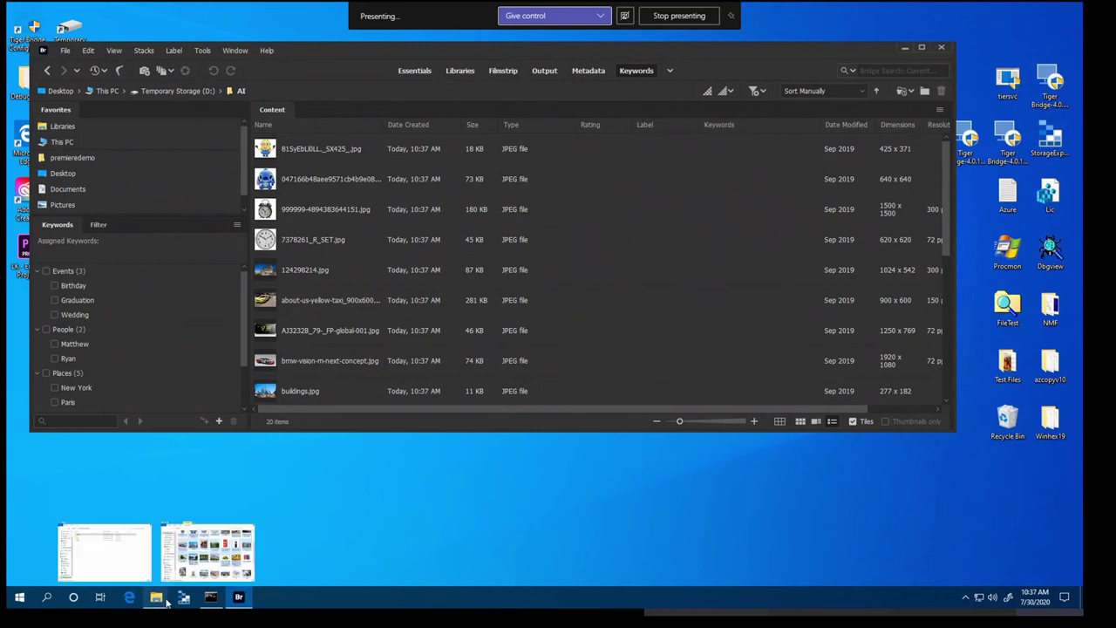
pyautogui.click(106, 563)
pyautogui.doubleClick(499, 150)
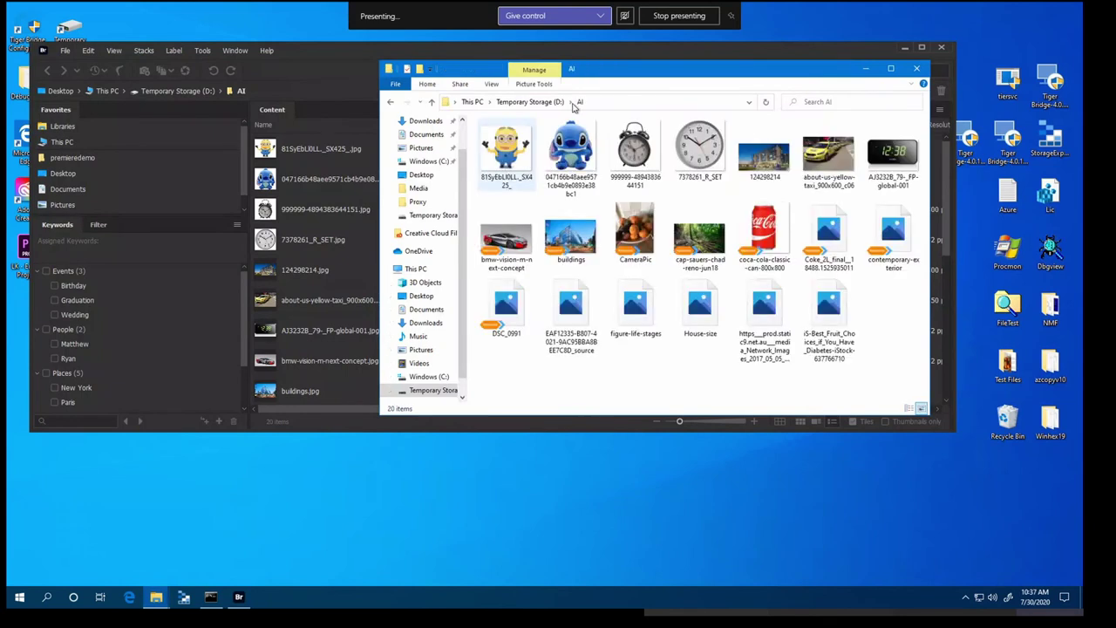
pyautogui.moveTo(630, 70); pyautogui.dragTo(738, 222)
# Bring Bridge forward to see keywords like Plush, Toy and Alarm Clock, then open Find
pyautogui.click(803, 47)
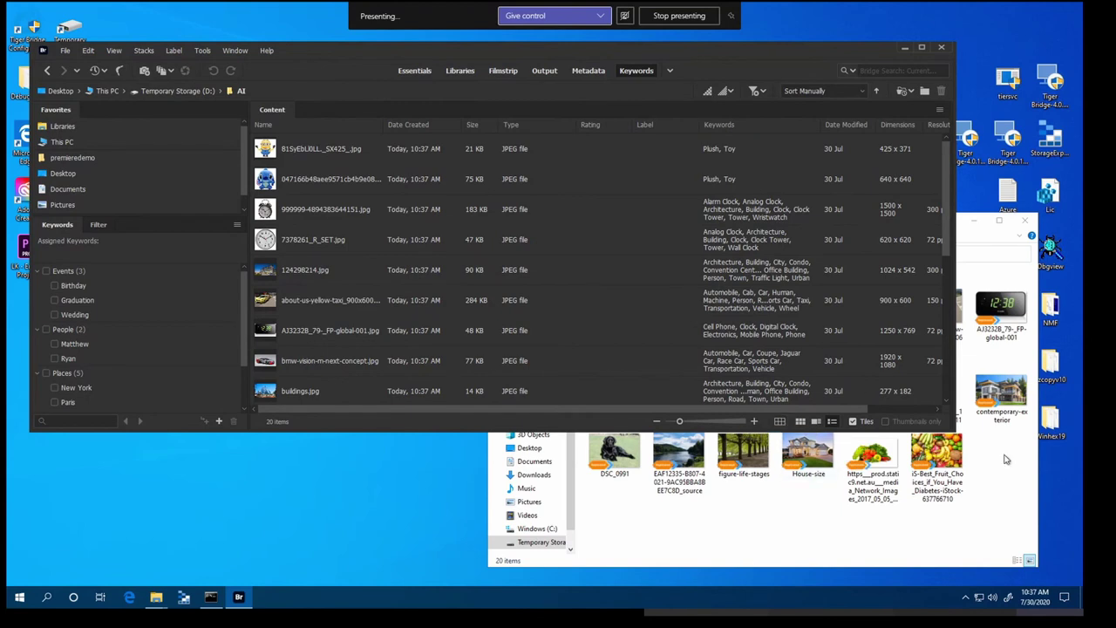
pyautogui.hotkey('ctrl', 'f')
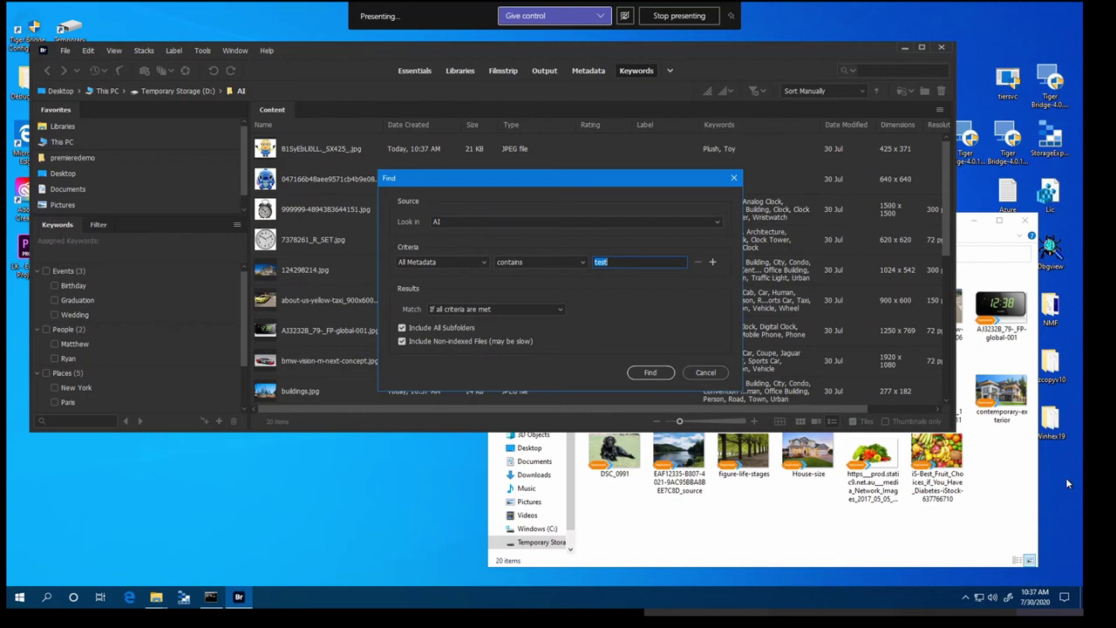
# Search the AI folder's metadata for 'building', which returns 6 matching images
pyautogui.write('building')
pyautogui.press('Return')
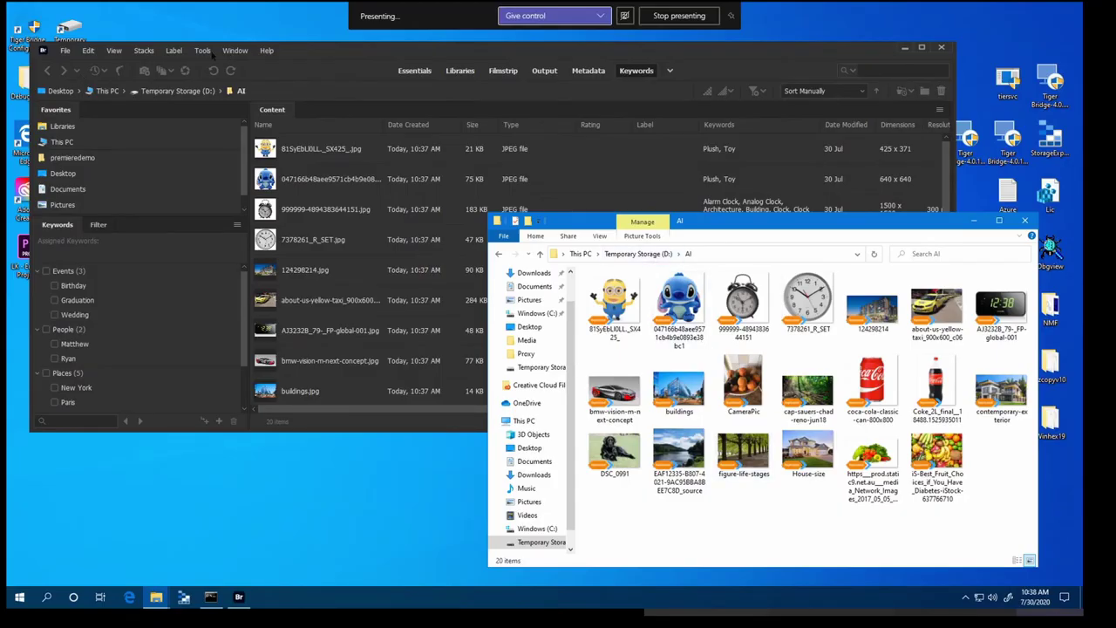
# Launch Tiger Bridge Configuration and add D:\Mov as a new local source
pyautogui.doubleClick(17, 30)
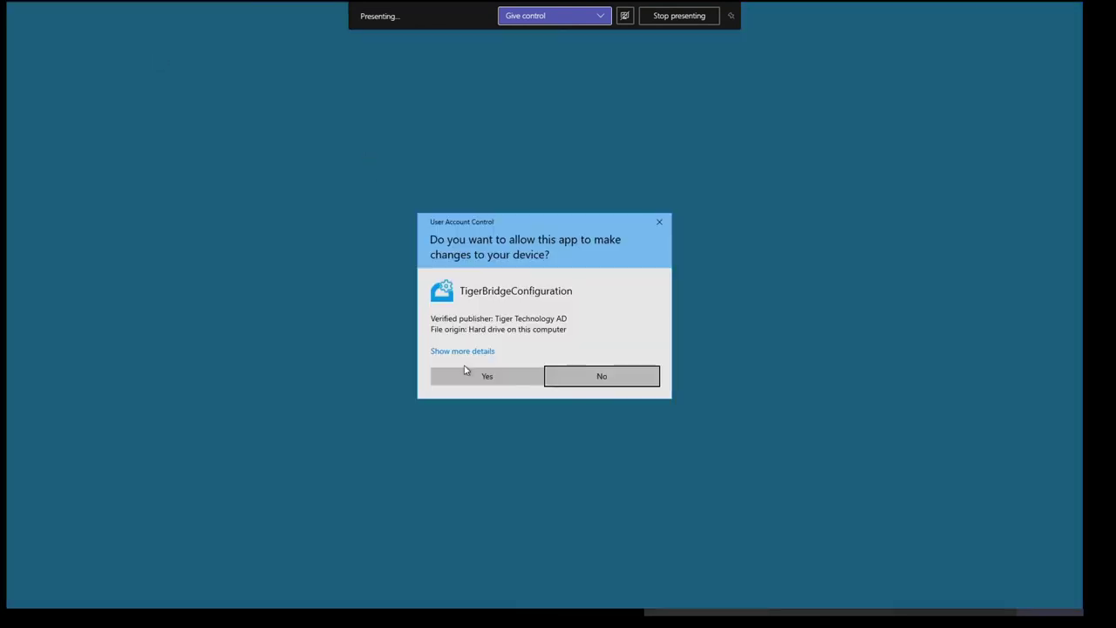
pyautogui.click(469, 375)
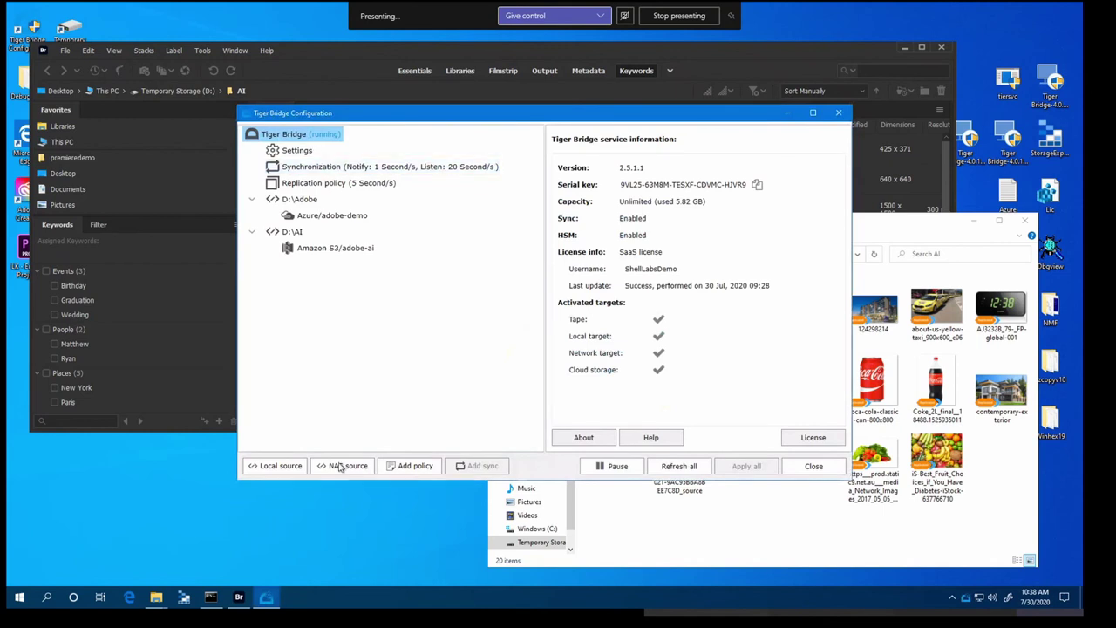
pyautogui.click(296, 465)
pyautogui.doubleClick(611, 199)
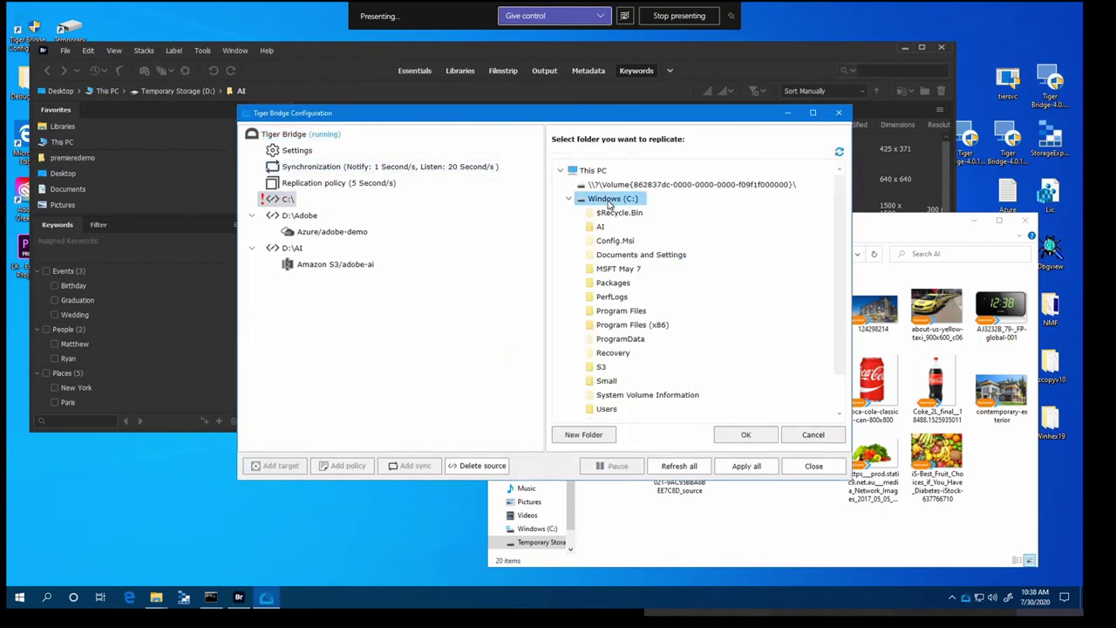
pyautogui.click(569, 198)
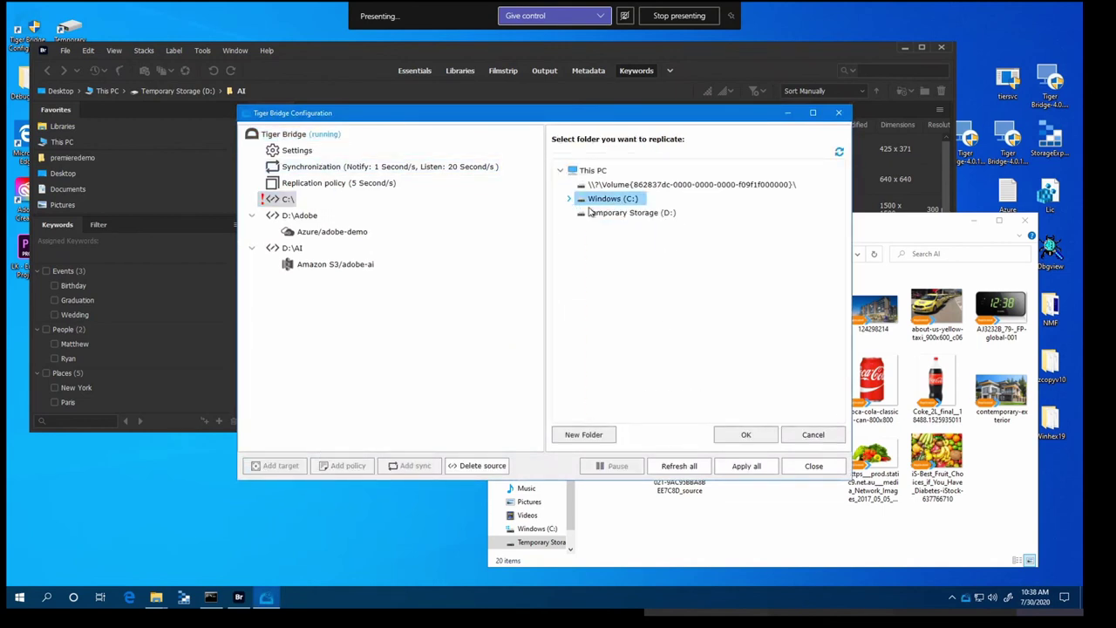
pyautogui.doubleClick(621, 213)
pyautogui.click(603, 268)
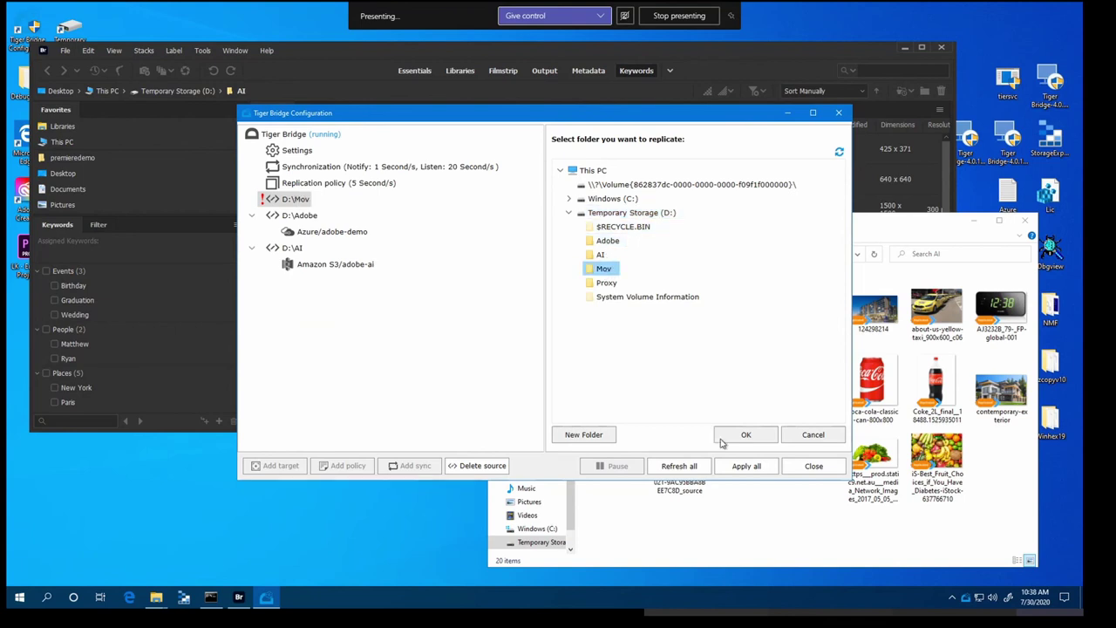
pyautogui.press('Return')
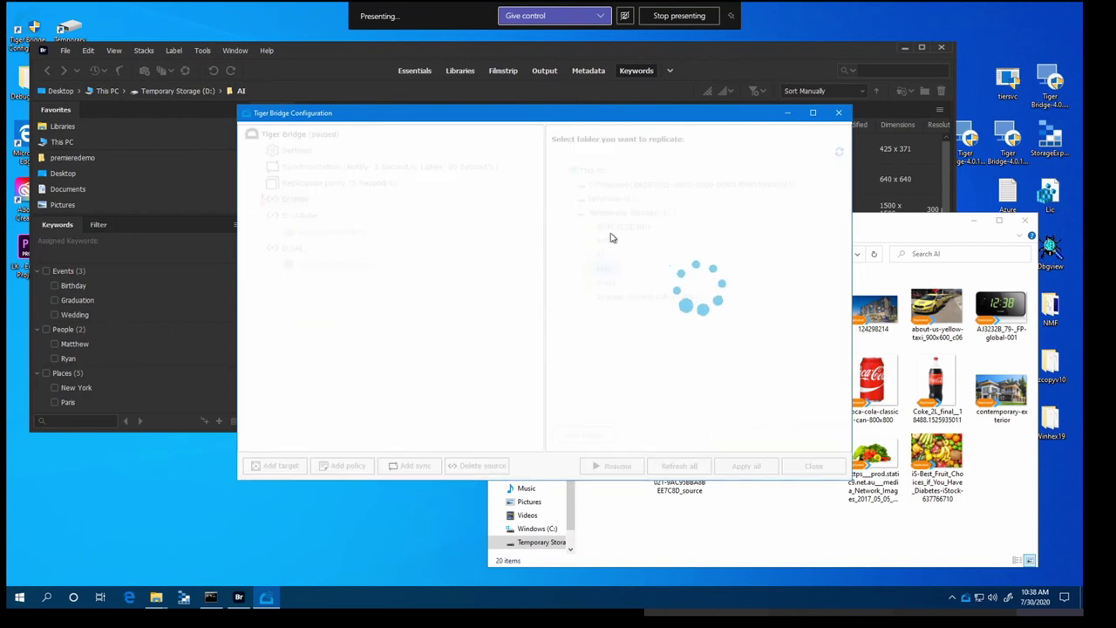
pyautogui.click(650, 326)
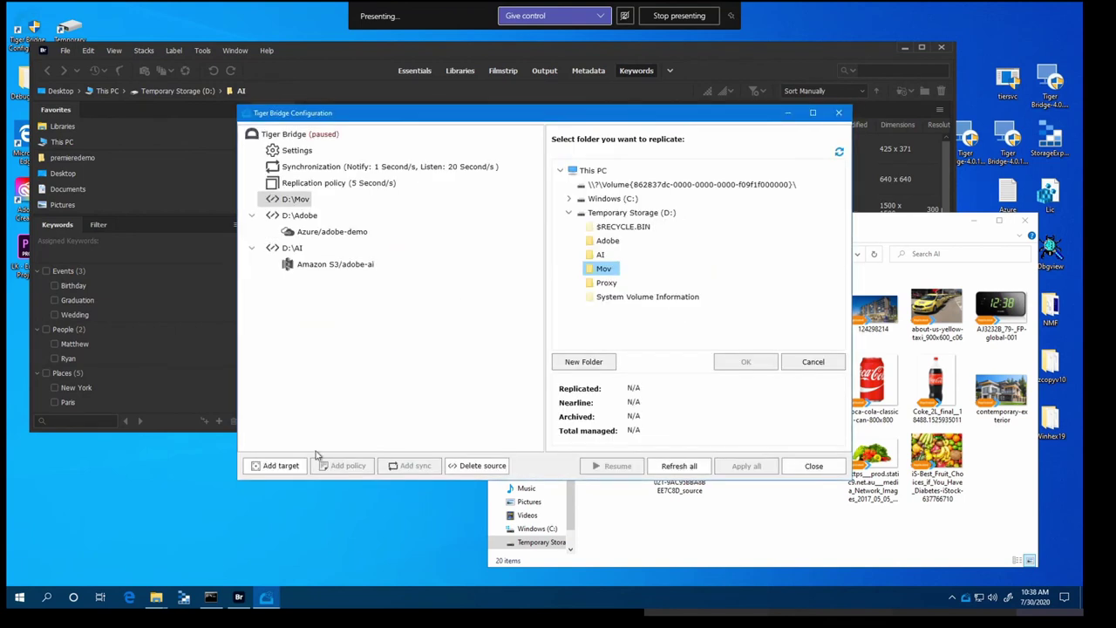
# Link D:\Mov to the Amazon S3 bucket adobe-mov using the saved S3 account
pyautogui.click(281, 466)
pyautogui.click(407, 272)
pyautogui.click(625, 398)
pyautogui.click(725, 174)
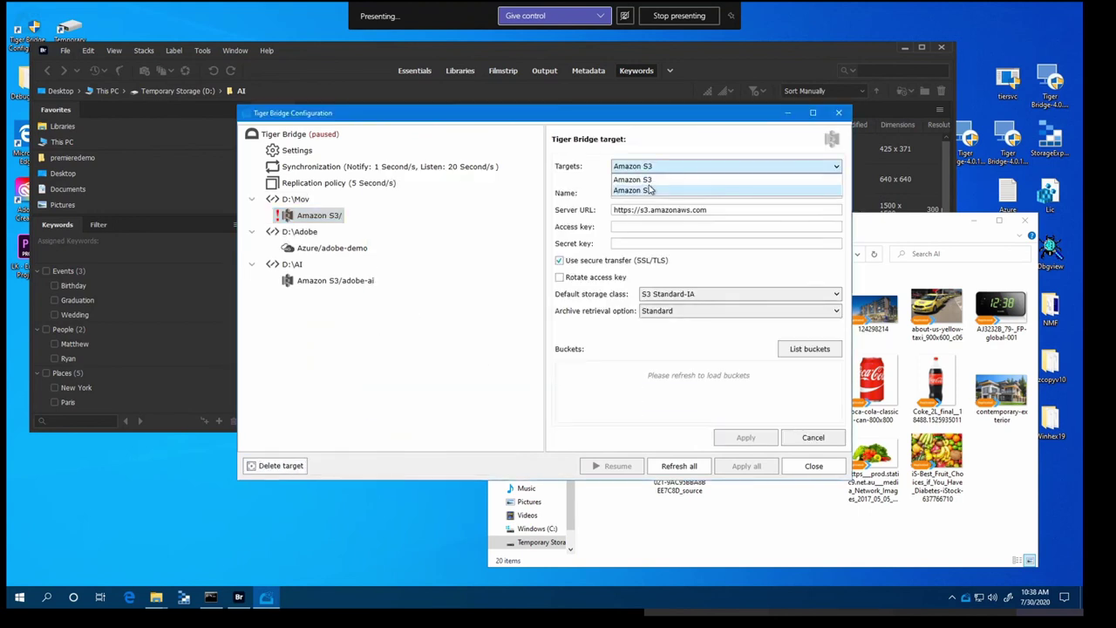
pyautogui.click(689, 190)
pyautogui.click(796, 353)
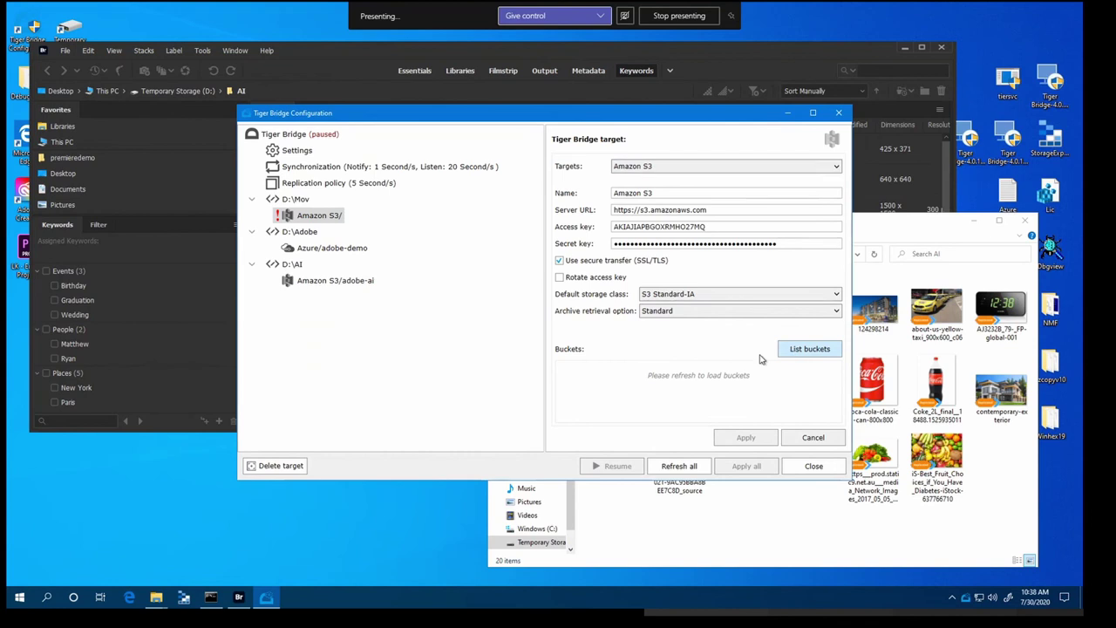
pyautogui.scroll(-1, 625, 398)
pyautogui.click(625, 395)
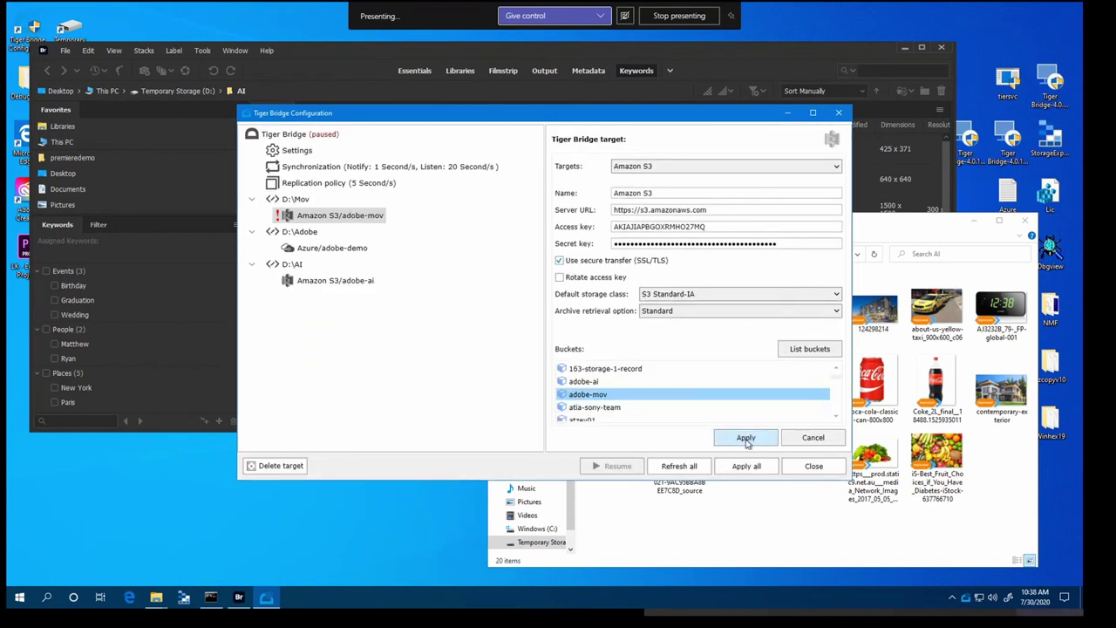
pyautogui.click(741, 439)
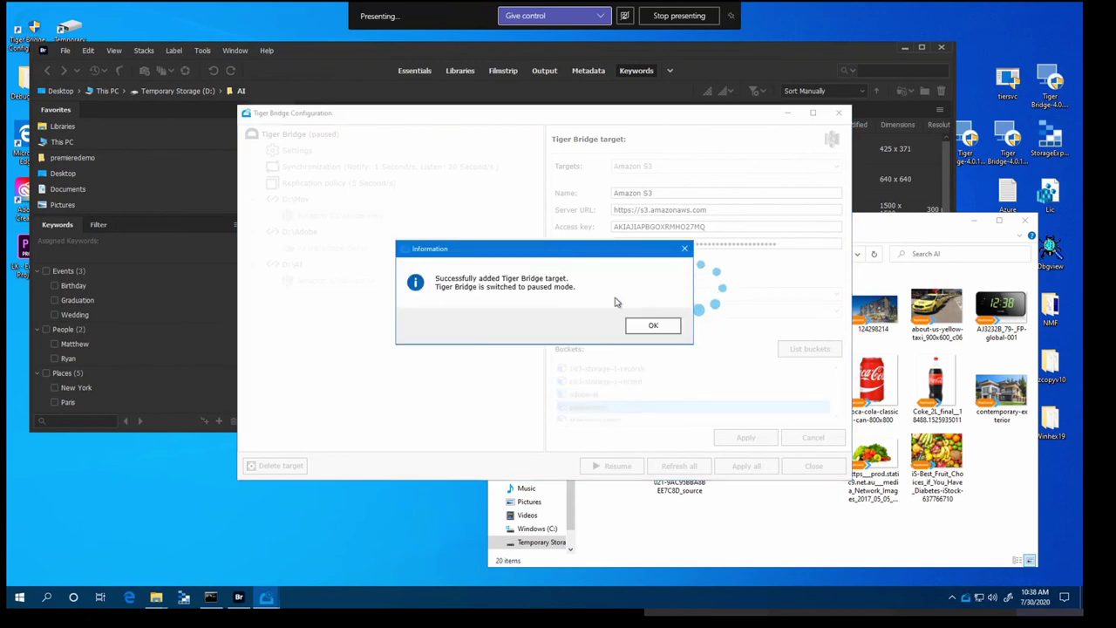
pyautogui.click(654, 326)
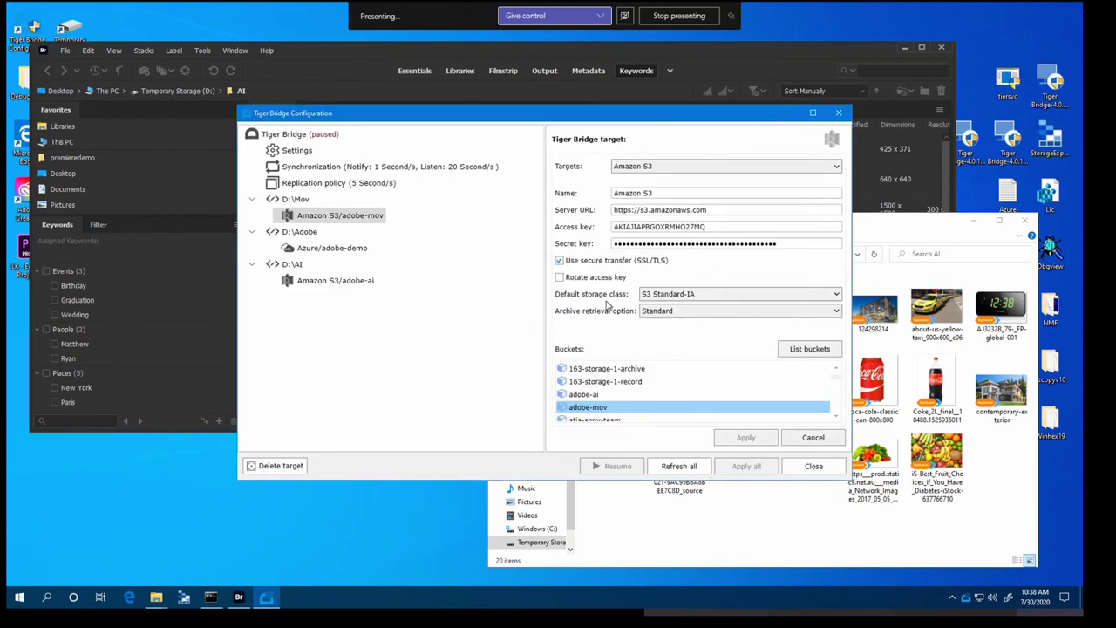
# Resume the paused Tiger Bridge service and close the configuration window
pyautogui.click(307, 138)
pyautogui.click(614, 466)
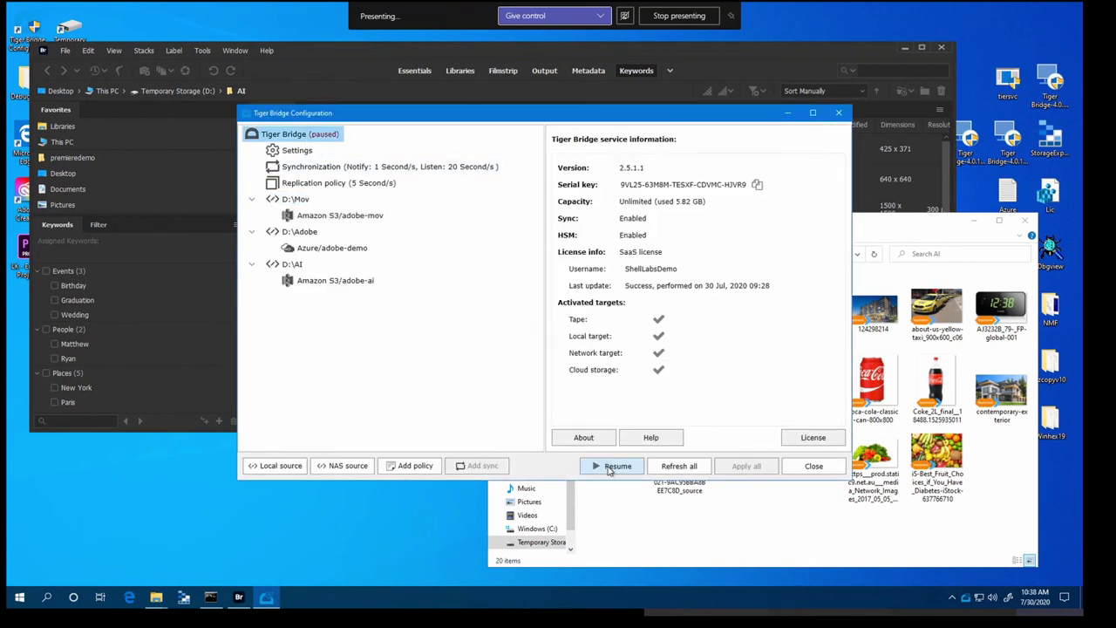
pyautogui.click(813, 467)
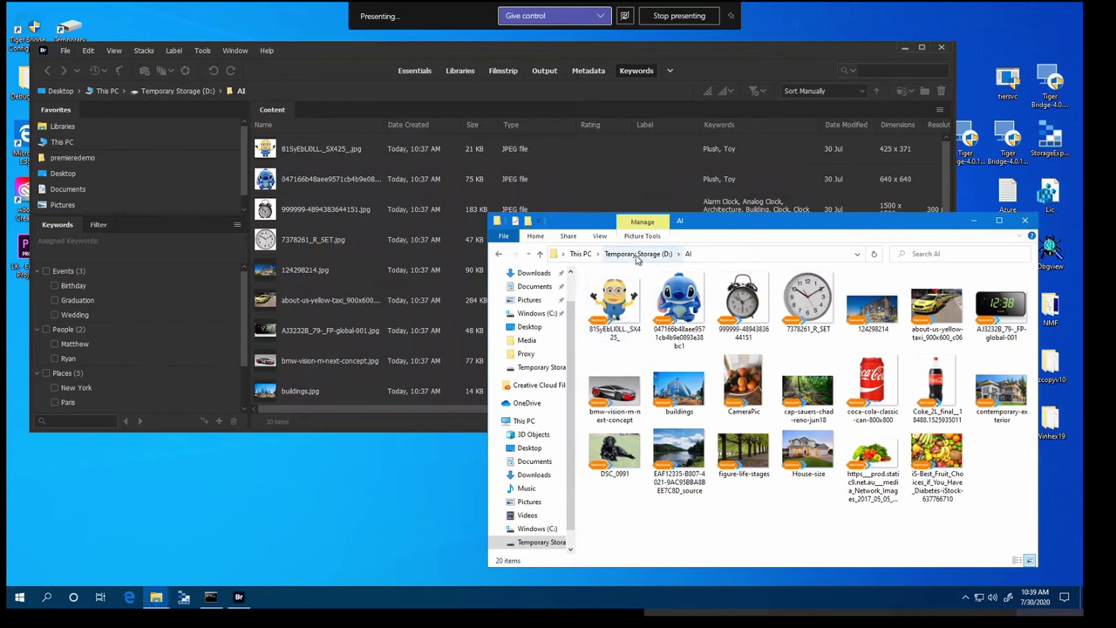
# Close the AI Explorer window and open Temporary Storage (D:)\Mov in Bridge
pyautogui.click(1024, 219)
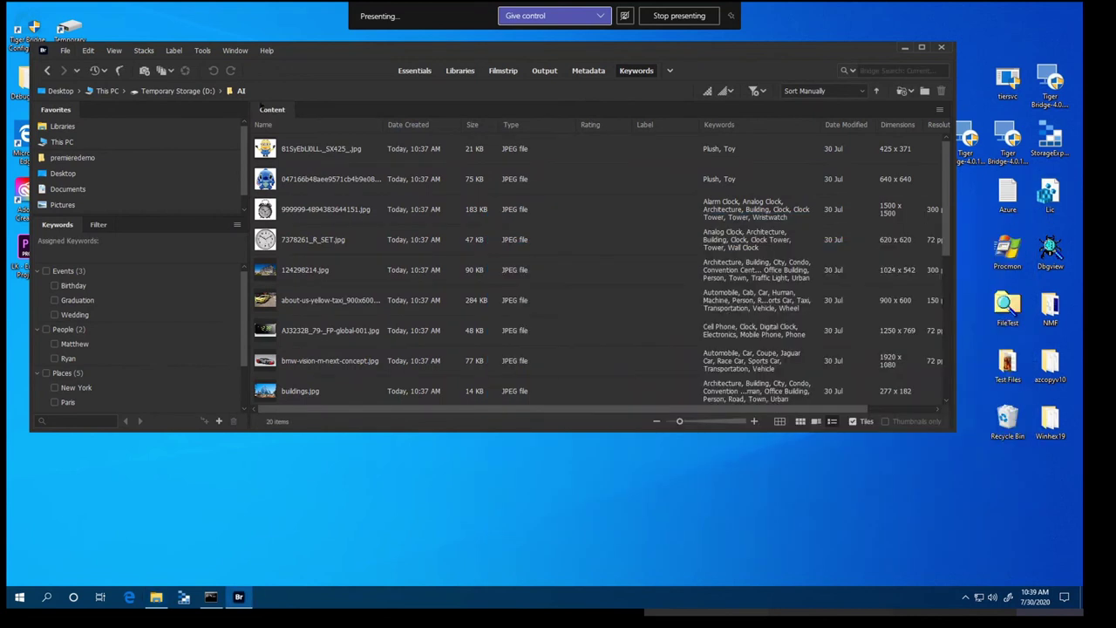
pyautogui.click(183, 91)
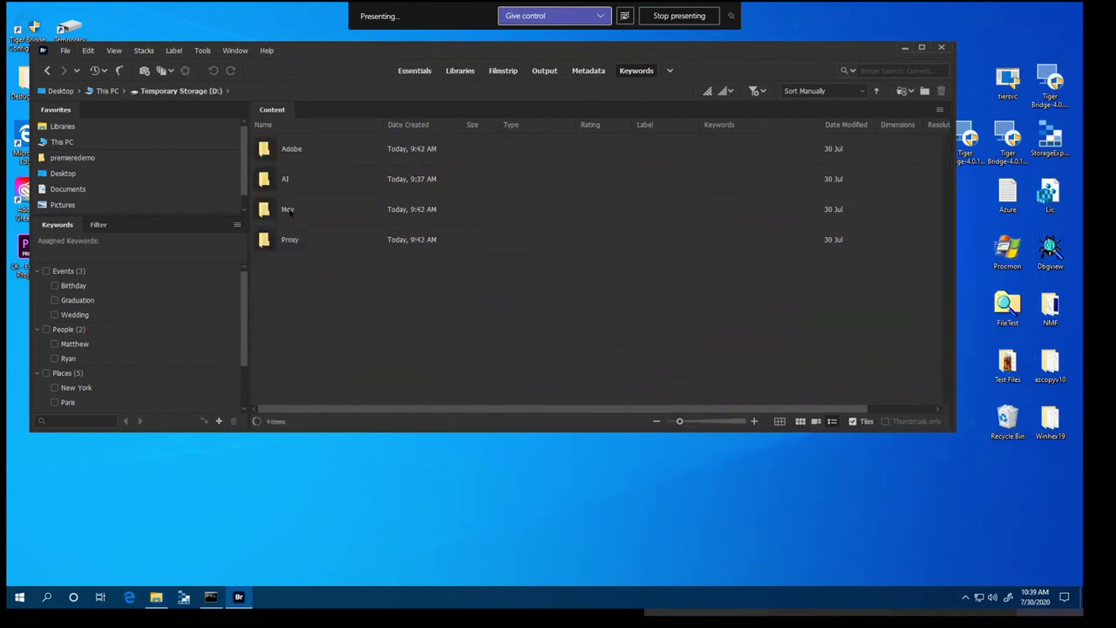
pyautogui.doubleClick(288, 209)
# Copy archive-trailer-1_h480p.mov, mp4sample.mov.mp4 and NewsAnchors.mov.mp4 from Test Files\Celeb into Bridge's Mov folder
pyautogui.doubleClick(1007, 367)
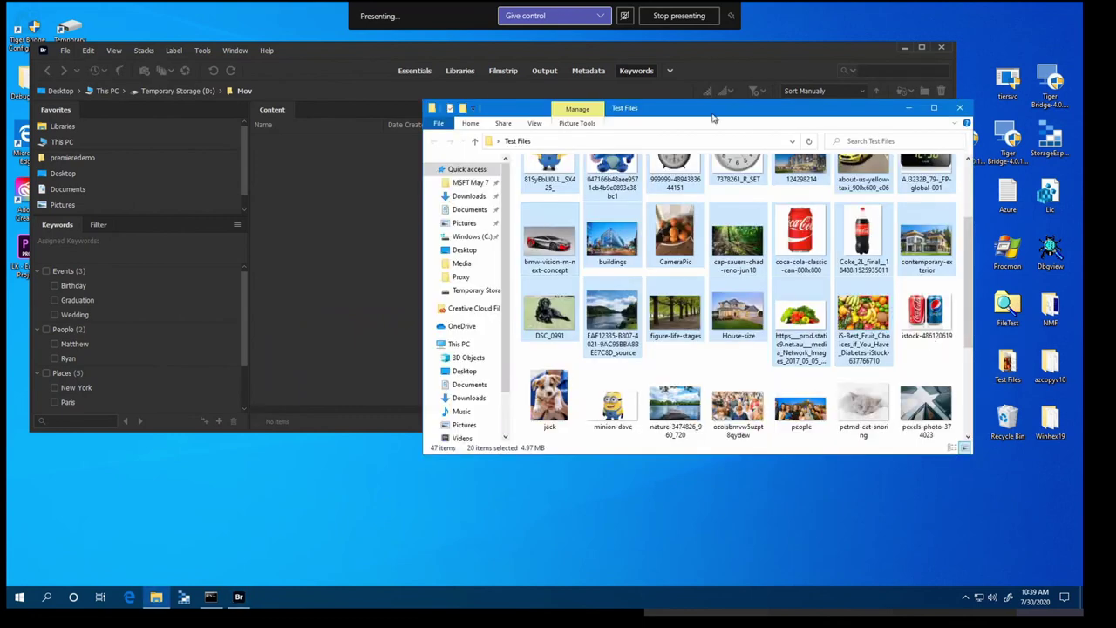
pyautogui.moveTo(714, 118); pyautogui.dragTo(769, 200)
pyautogui.scroll(3, 785, 419)
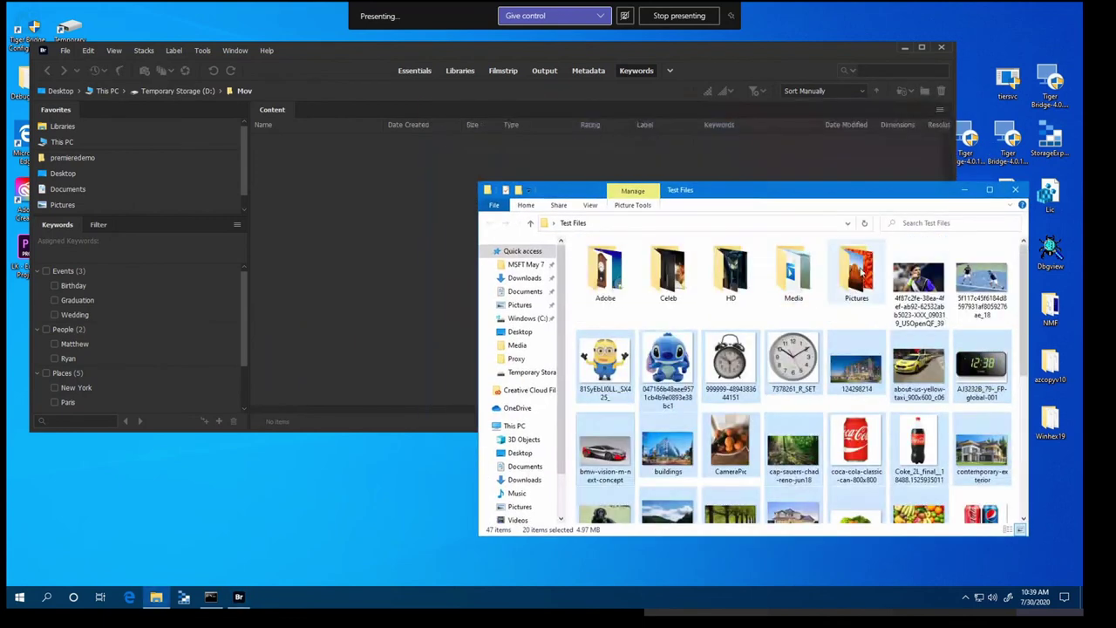
pyautogui.doubleClick(668, 272)
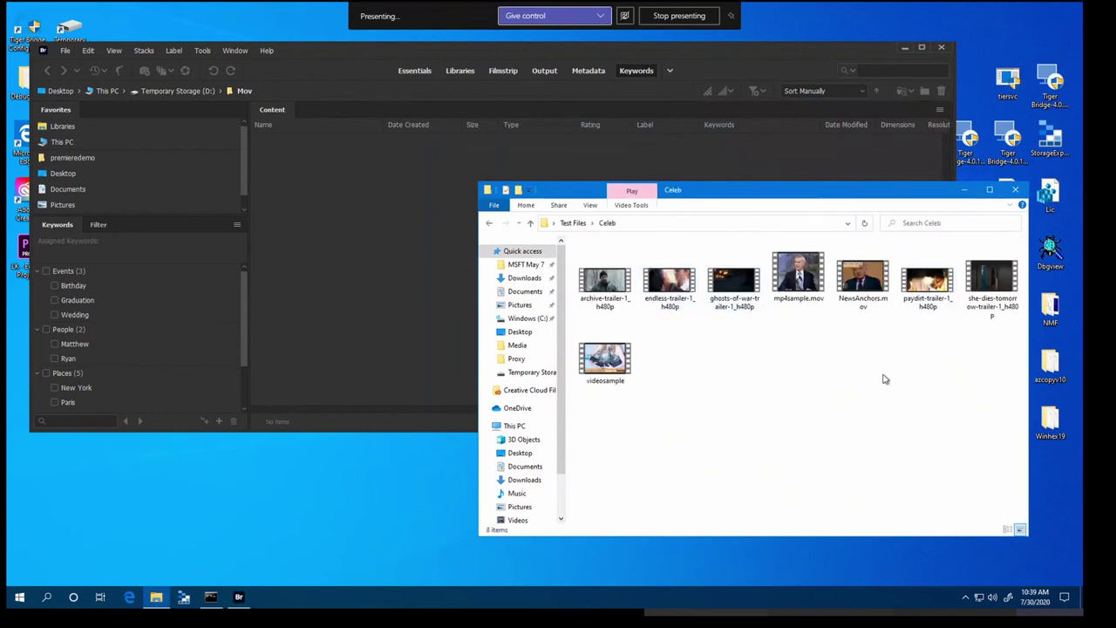
pyautogui.click(818, 276)
pyautogui.keyDown('ctrl'); pyautogui.click(606, 286); pyautogui.keyUp('ctrl')
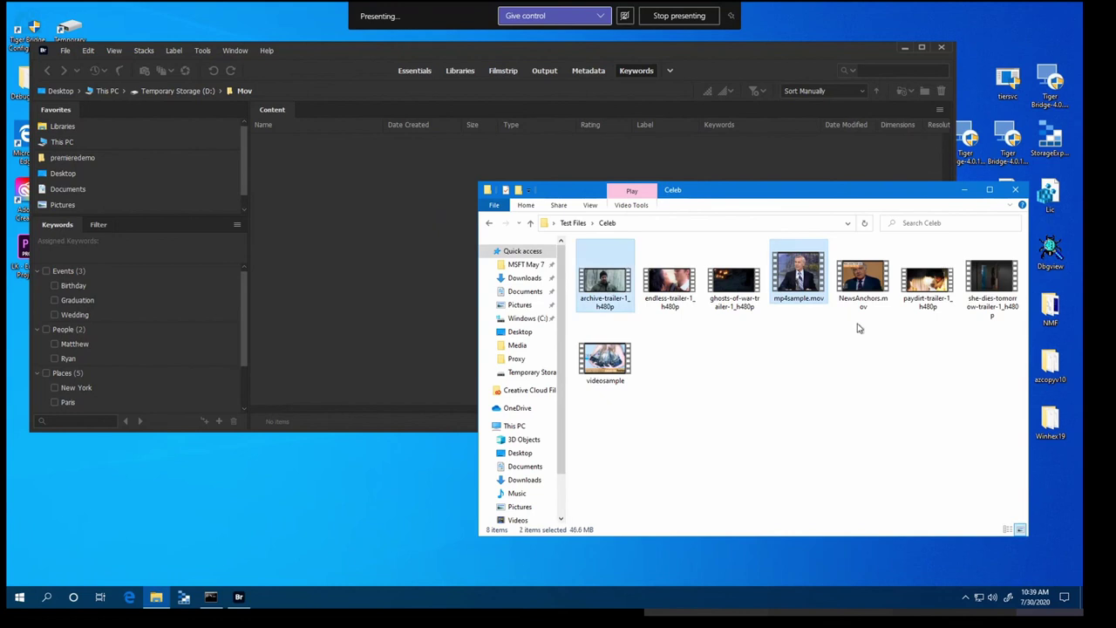
pyautogui.keyDown('ctrl'); pyautogui.click(882, 305); pyautogui.keyUp('ctrl')
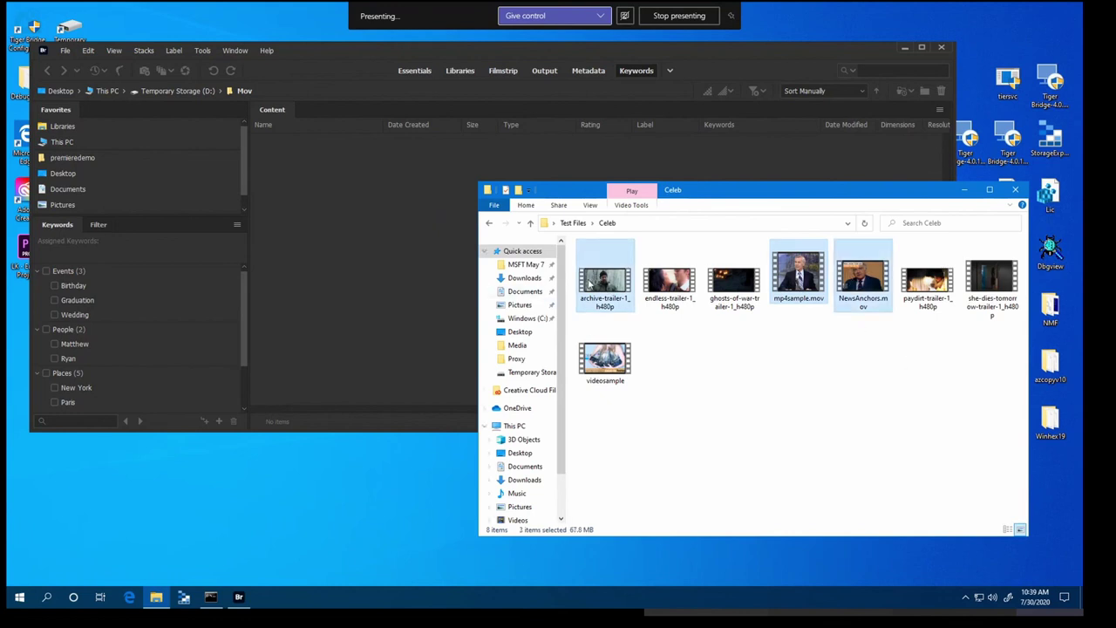
pyautogui.moveTo(591, 285); pyautogui.dragTo(364, 250)
pyautogui.click(371, 276)
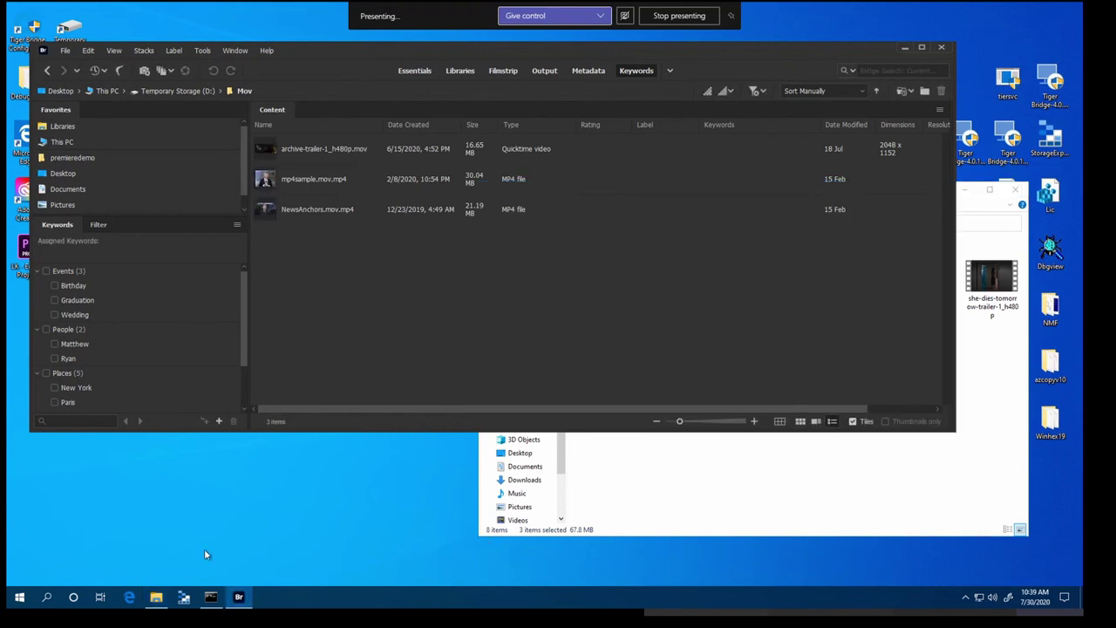
# Open D:\Mov in Explorer beside Bridge and check archive-trailer-1_h480p.mov's generated keywords
pyautogui.click(157, 597)
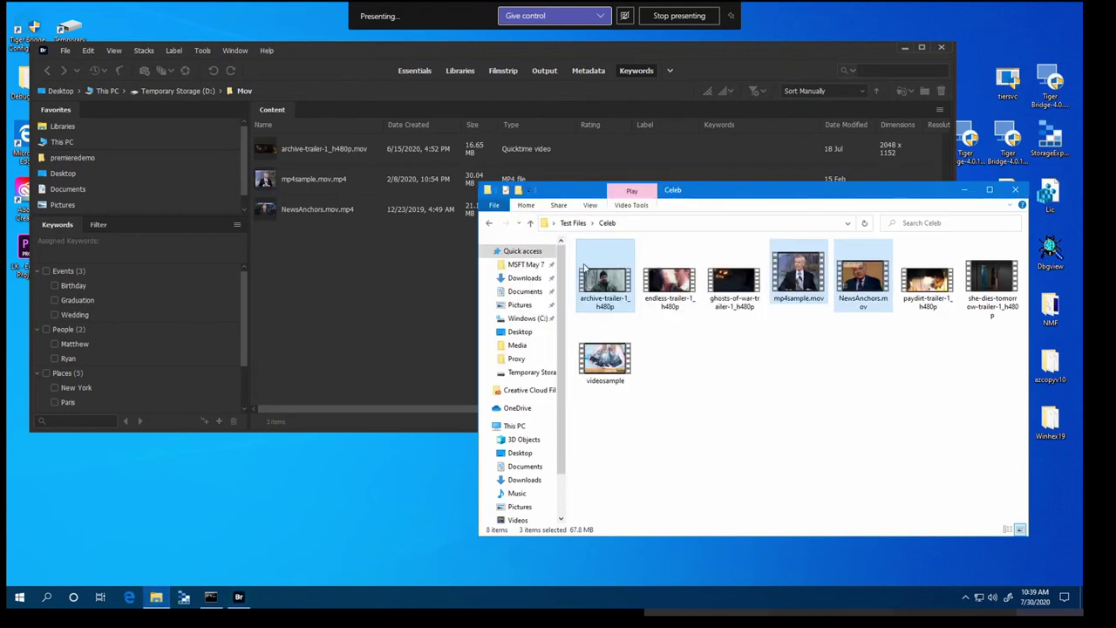
pyautogui.click(528, 372)
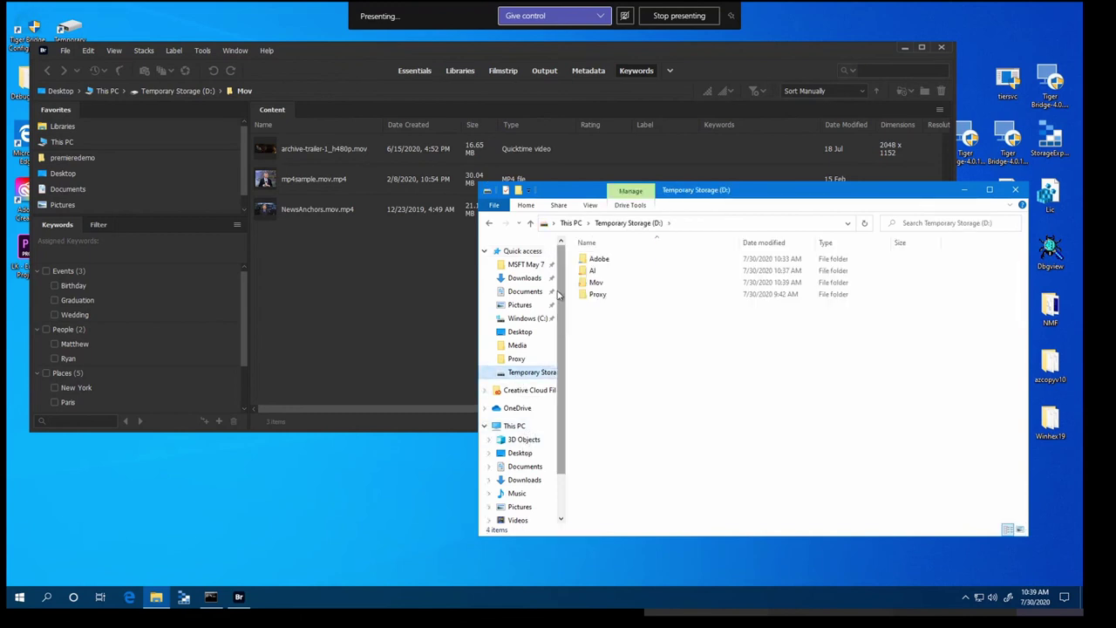
pyautogui.doubleClick(593, 286)
pyautogui.moveTo(724, 194); pyautogui.dragTo(737, 215)
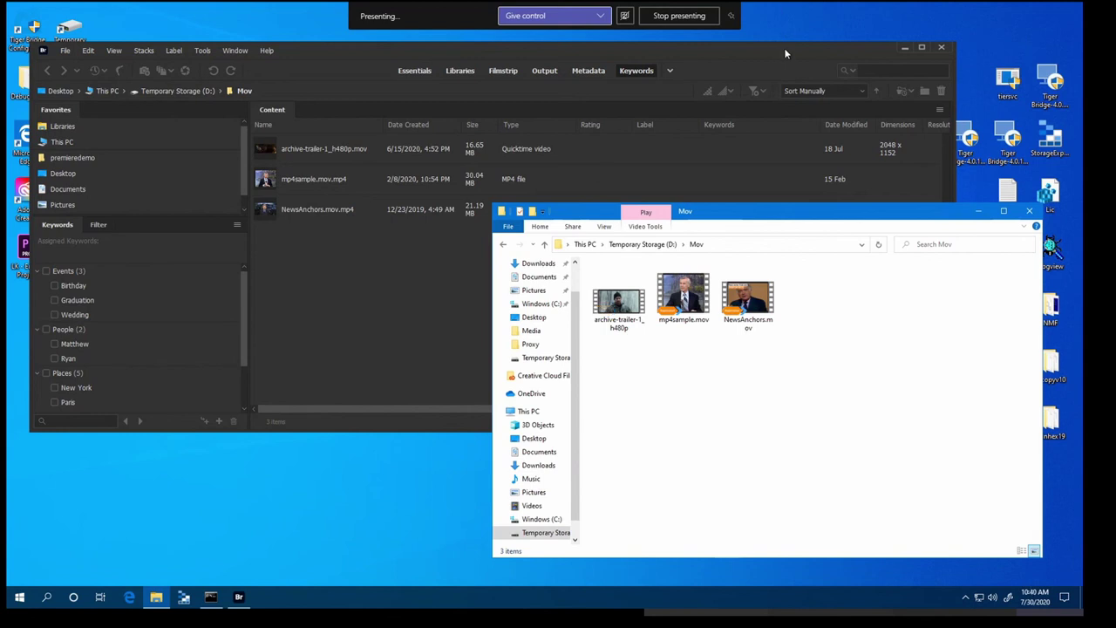
pyautogui.click(794, 195)
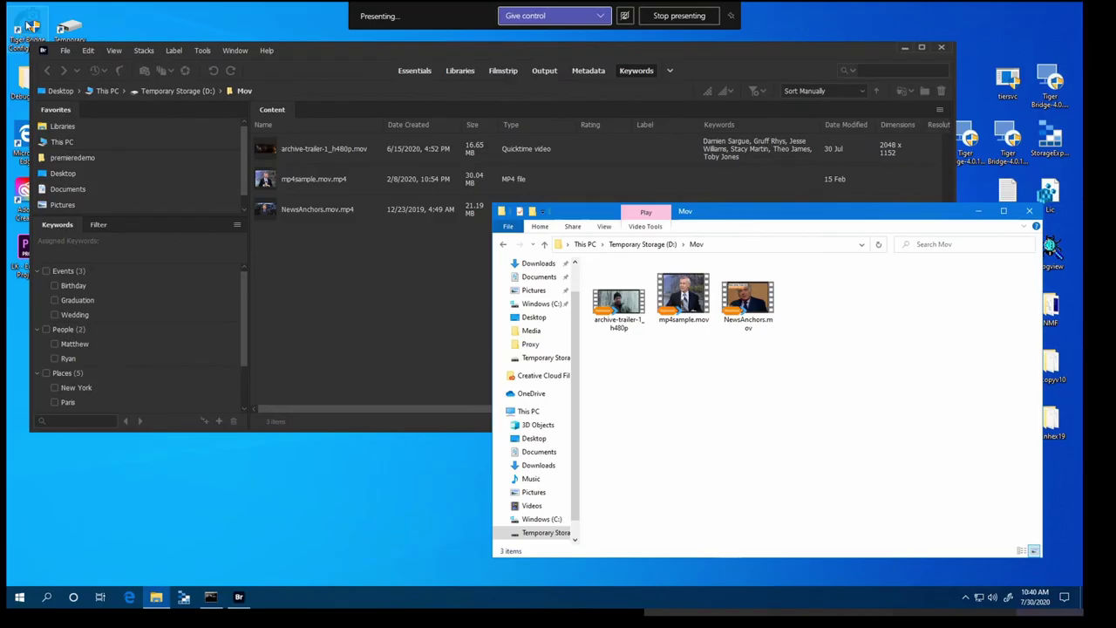
# Launch Tiger Bridge Configuration and add D:\Proxy as a new local source
pyautogui.doubleClick(31, 25)
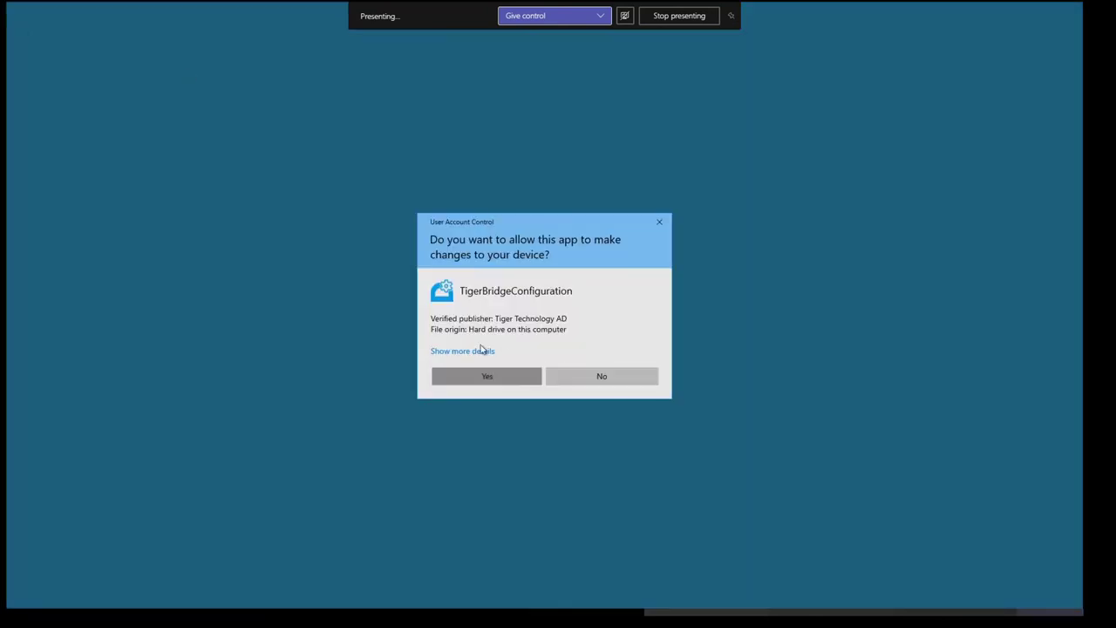
pyautogui.click(486, 376)
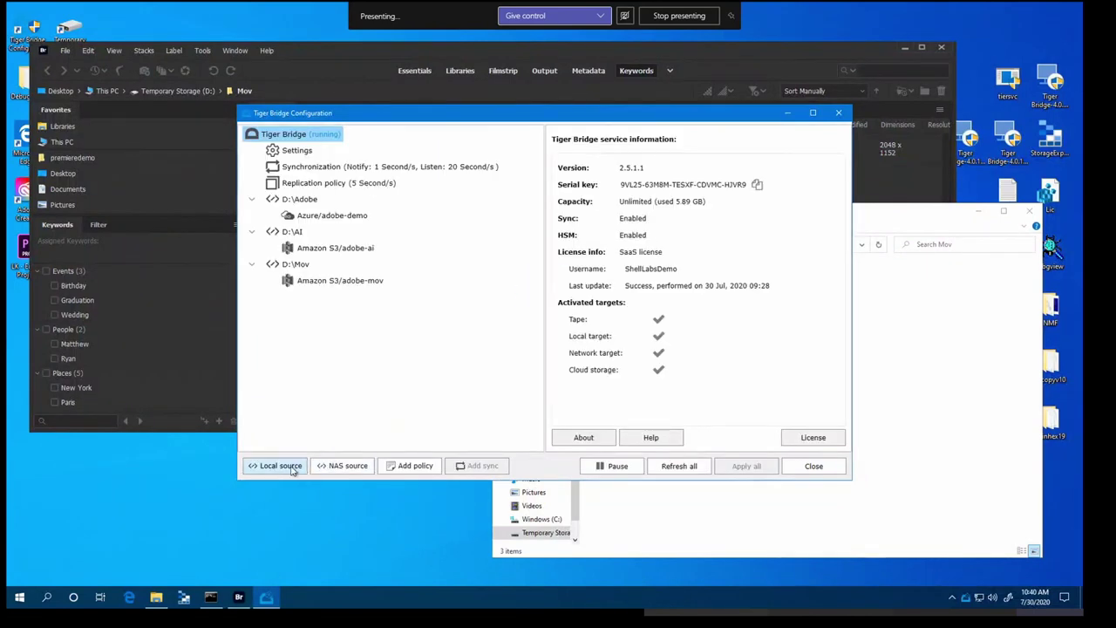
pyautogui.click(275, 466)
pyautogui.doubleClick(631, 212)
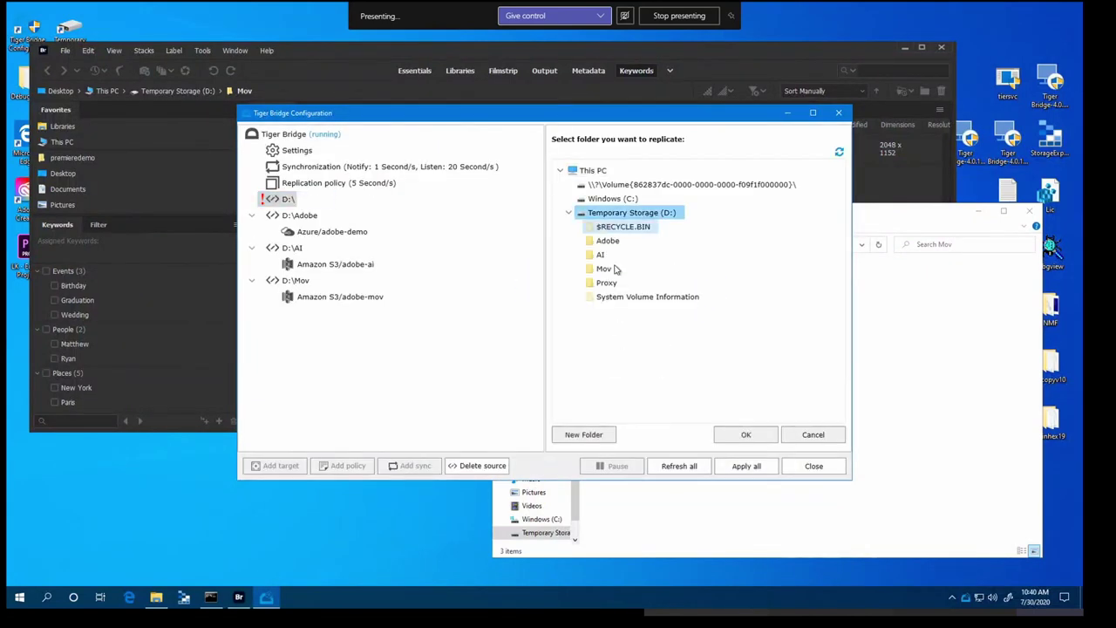
pyautogui.click(606, 282)
pyautogui.click(747, 434)
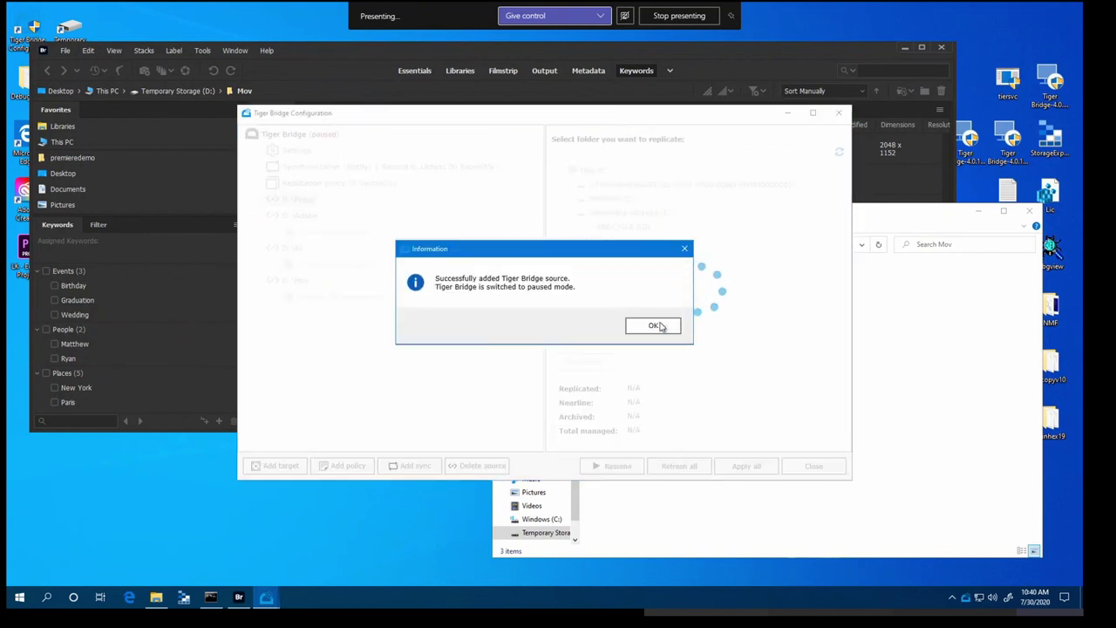
pyautogui.click(652, 324)
# Link D:\Proxy to the Amazon S3 bucket bridge-proxy using the saved S3 credentials
pyautogui.click(281, 464)
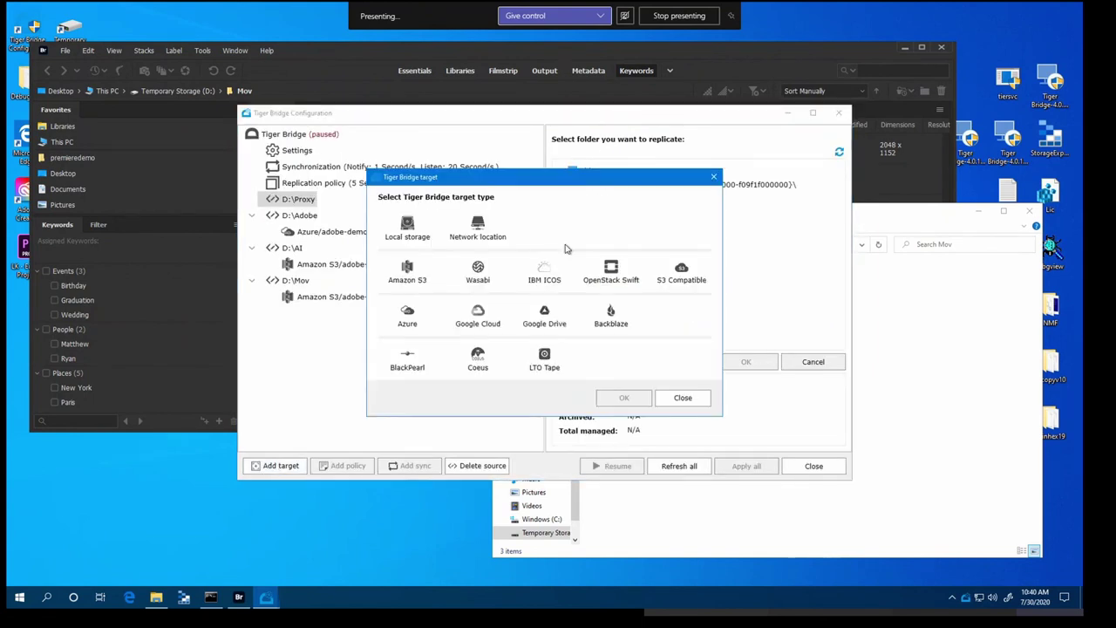
pyautogui.click(407, 272)
pyautogui.click(624, 397)
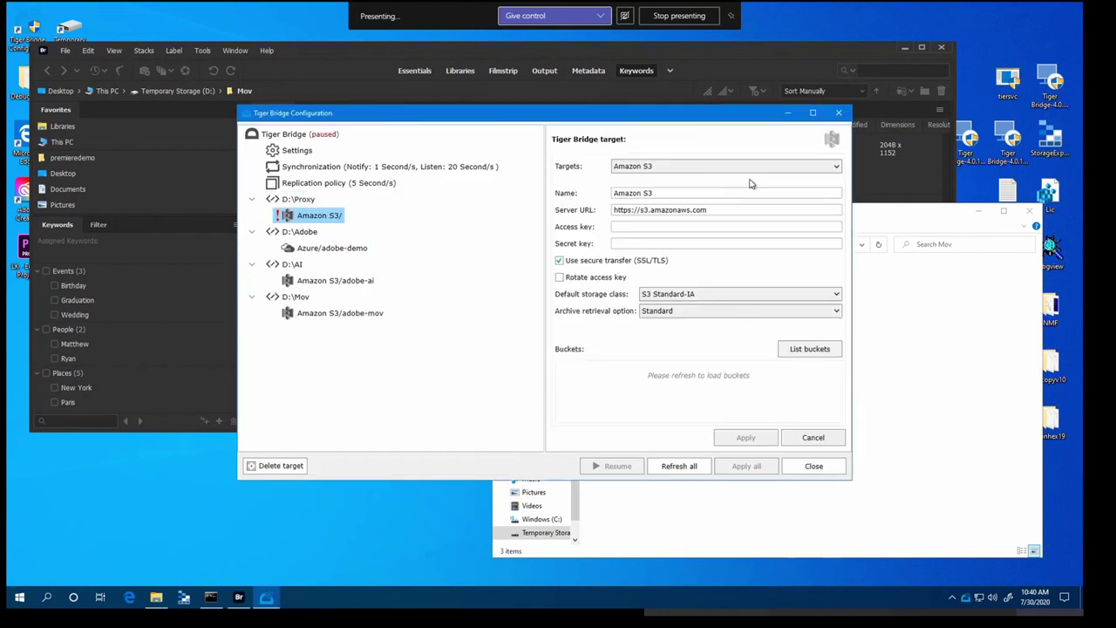
pyautogui.click(698, 166)
pyautogui.click(665, 192)
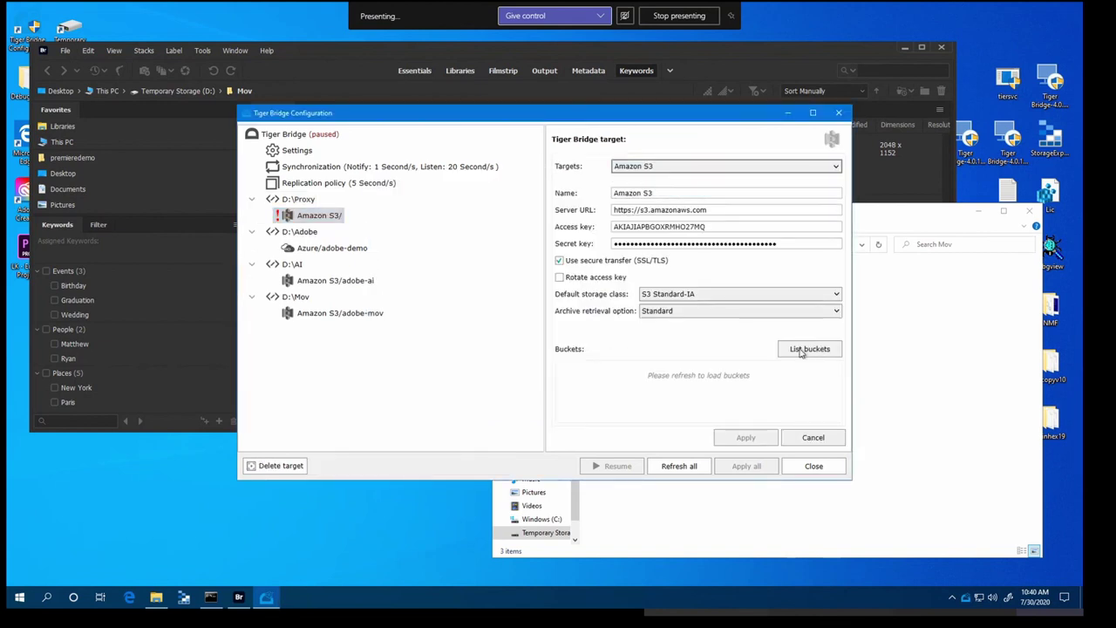
pyautogui.click(807, 349)
pyautogui.scroll(-5, 730, 394)
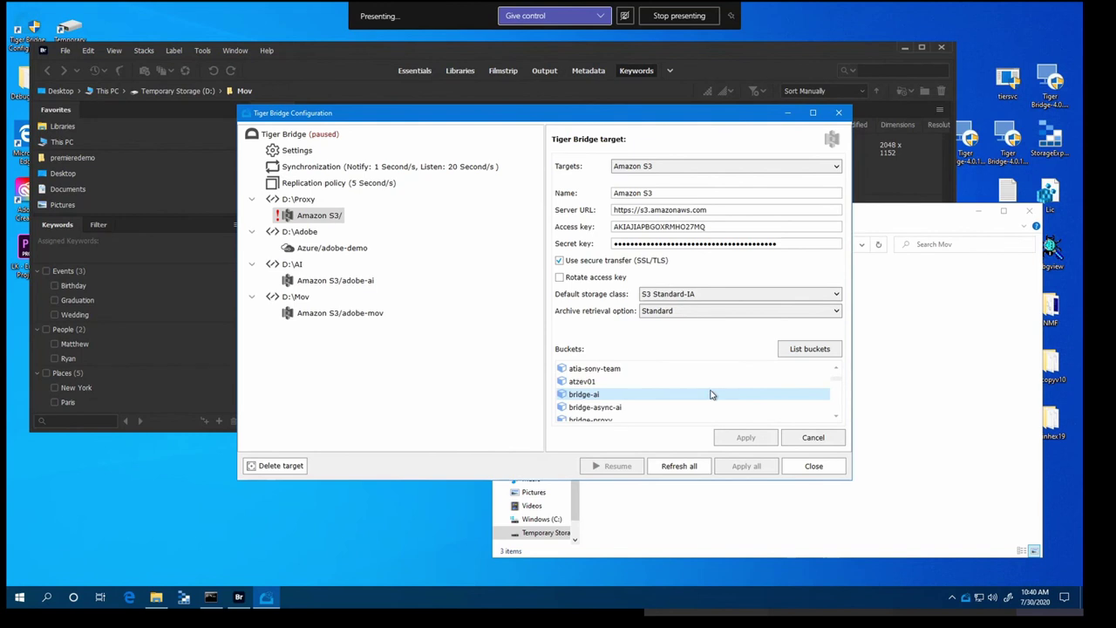
pyautogui.click(610, 381)
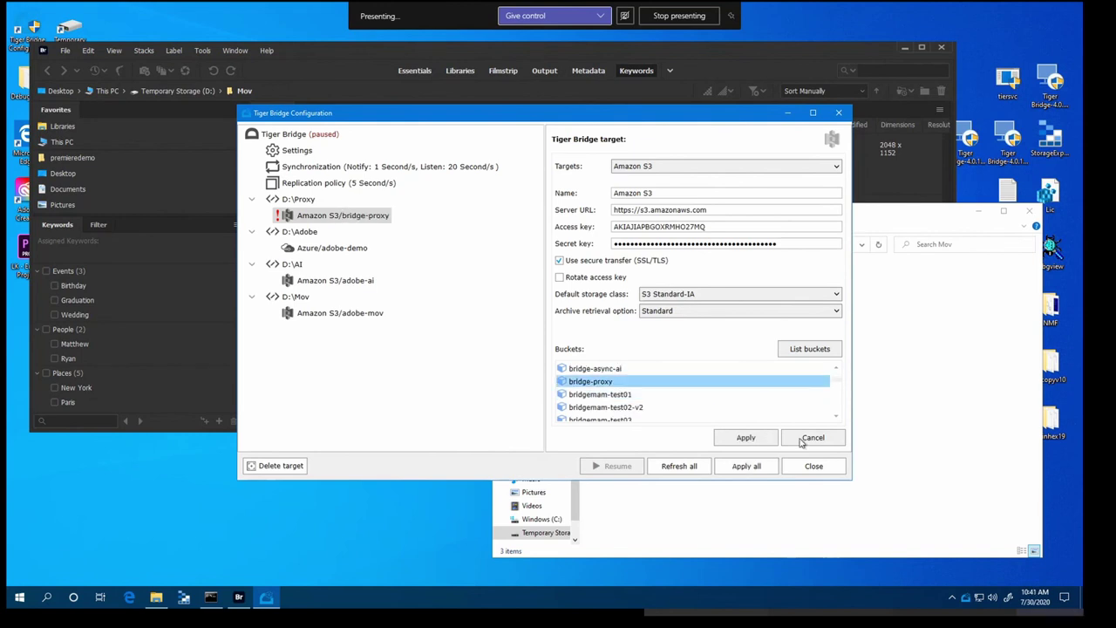
pyautogui.click(748, 439)
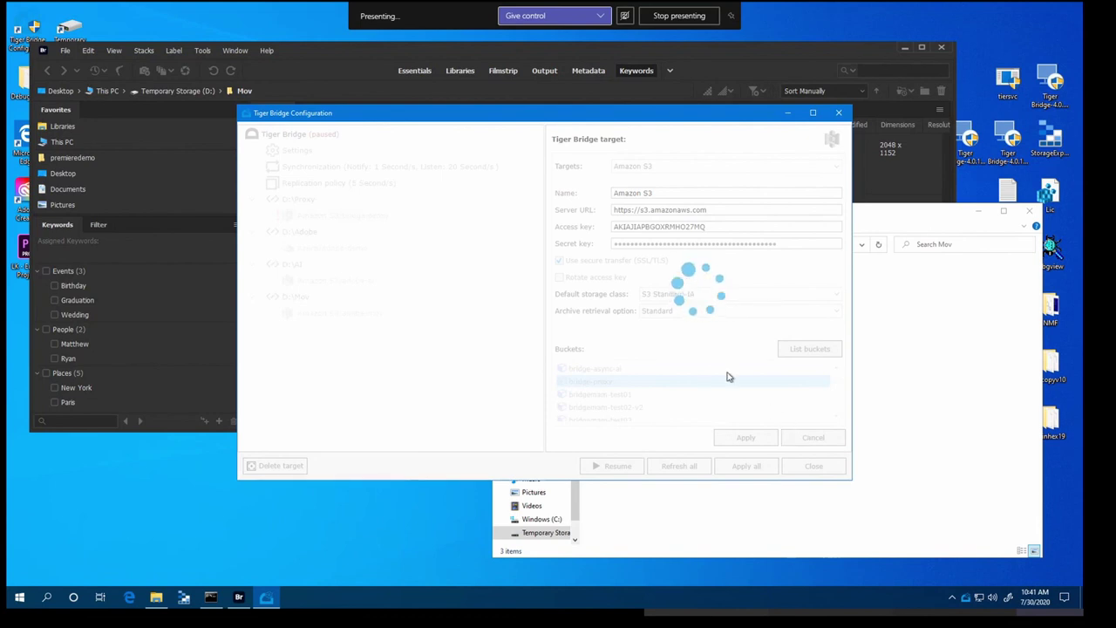
pyautogui.click(653, 326)
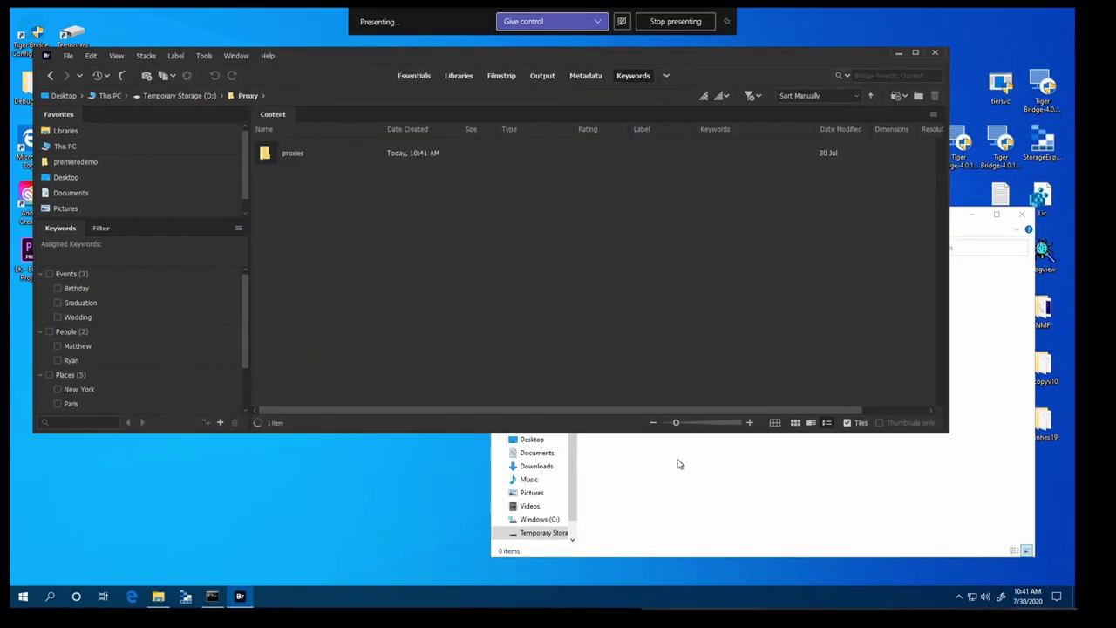
# Copy the jumanji-the-next-level-trailer-1 video from Test Files\HD into Bridge's D:\Proxy folder
pyautogui.click(739, 511)
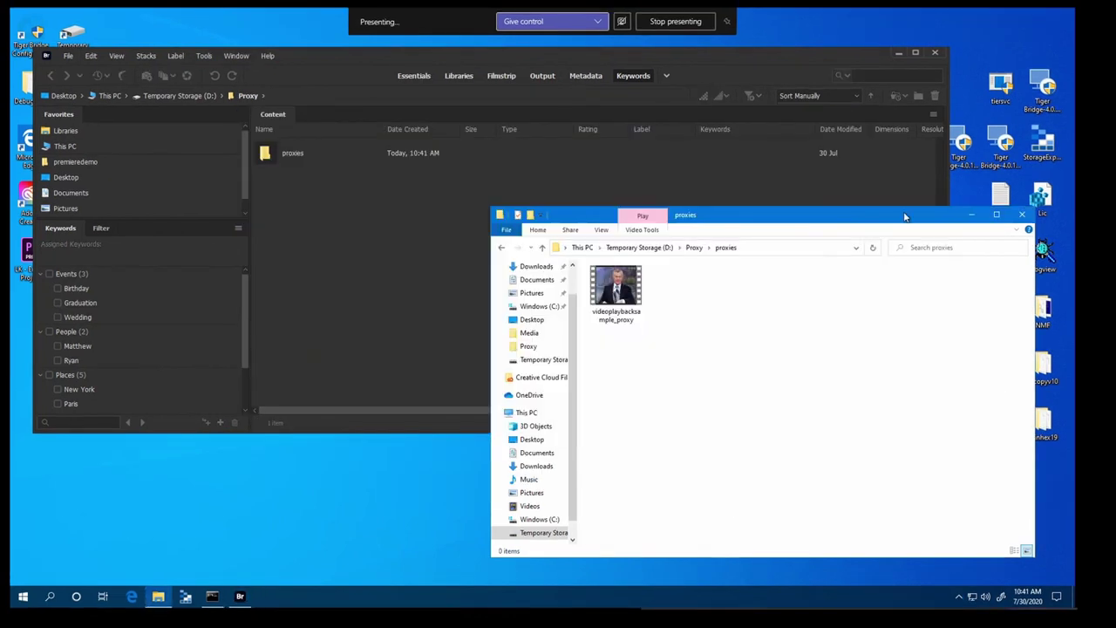
pyautogui.moveTo(860, 225); pyautogui.dragTo(776, 225)
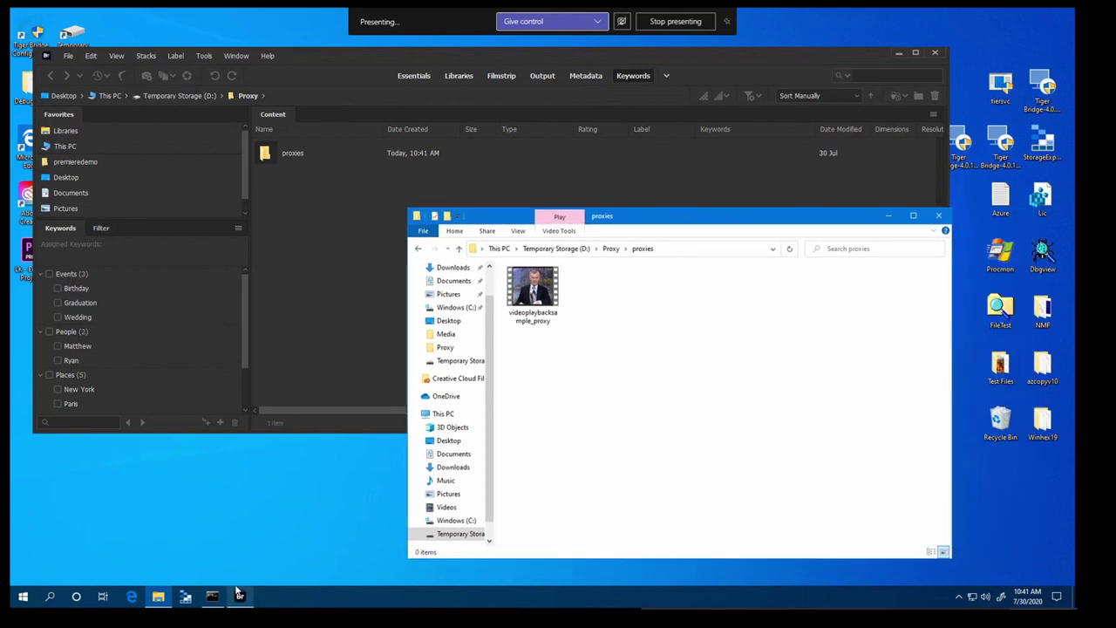
pyautogui.doubleClick(1000, 366)
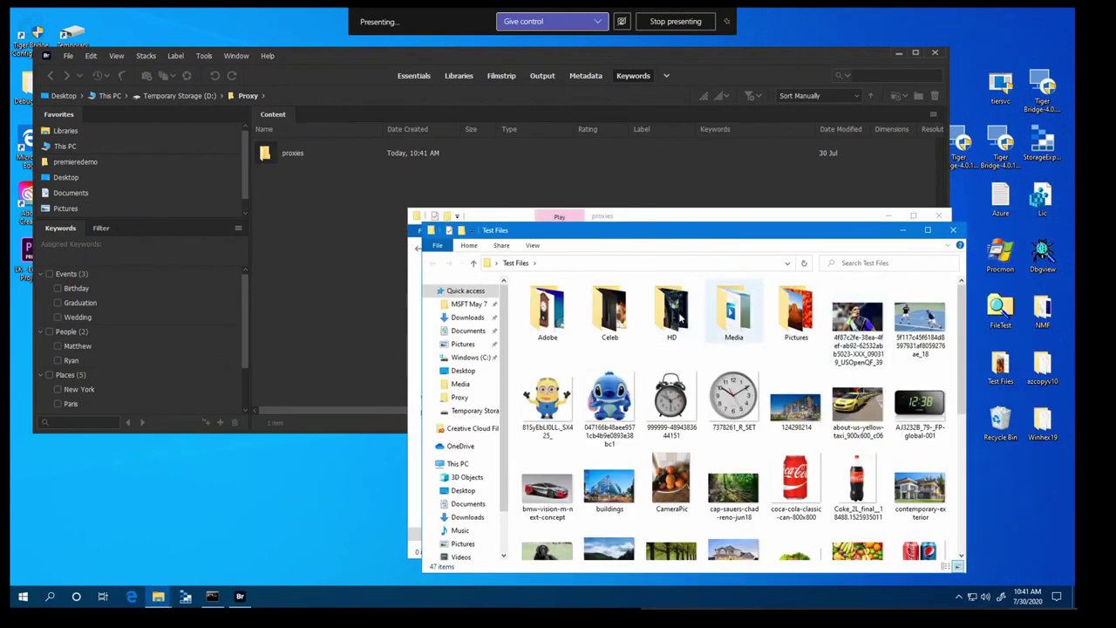
pyautogui.doubleClick(671, 310)
pyautogui.moveTo(683, 239); pyautogui.dragTo(699, 214)
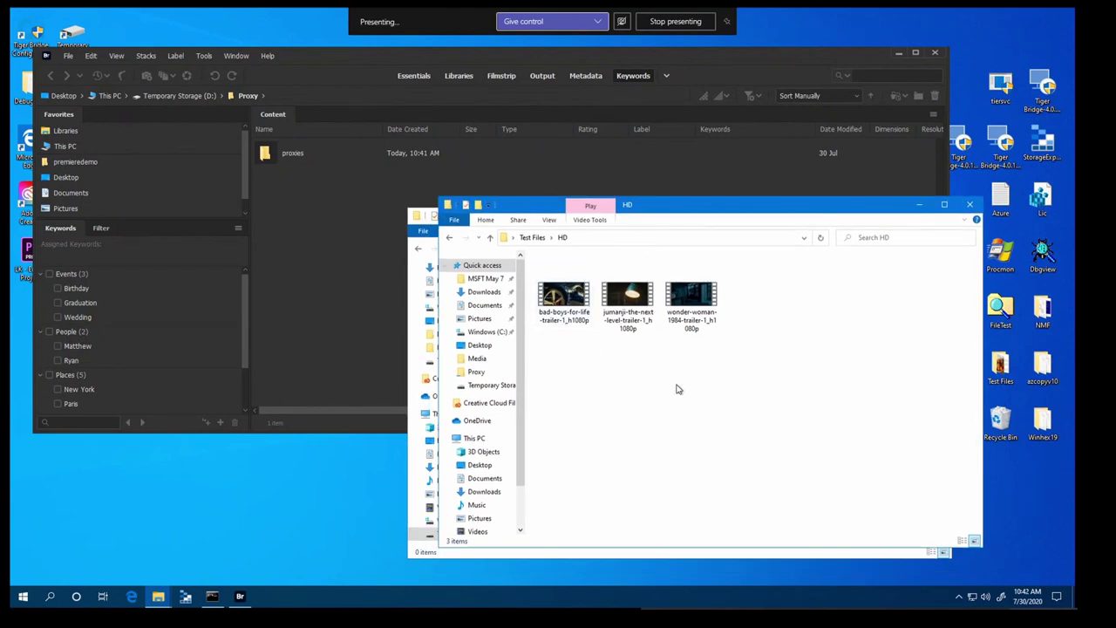
pyautogui.moveTo(627, 296); pyautogui.dragTo(314, 261)
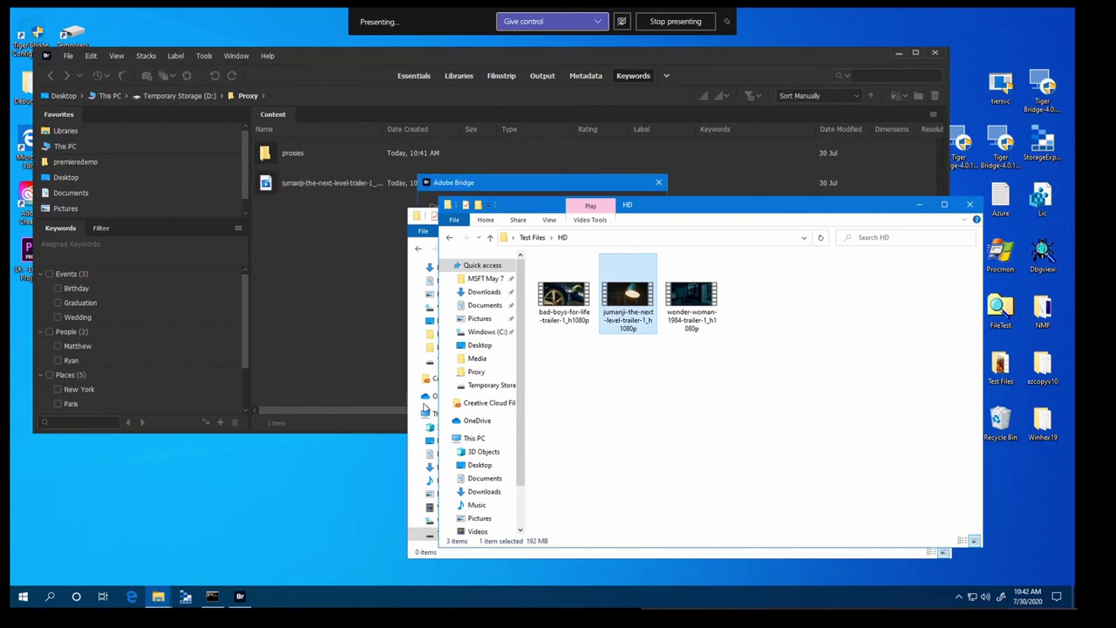
pyautogui.click(538, 183)
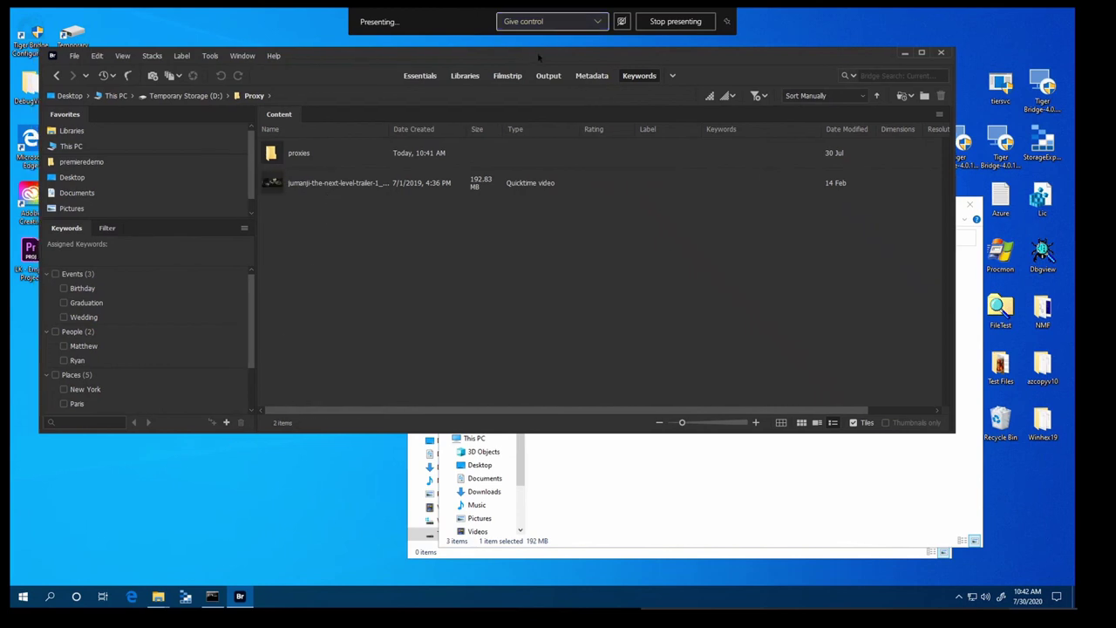
# Check the properties of the new 16.4 MB Jumanji proxy MP4 in D:\Proxy\proxies
pyautogui.click(700, 505)
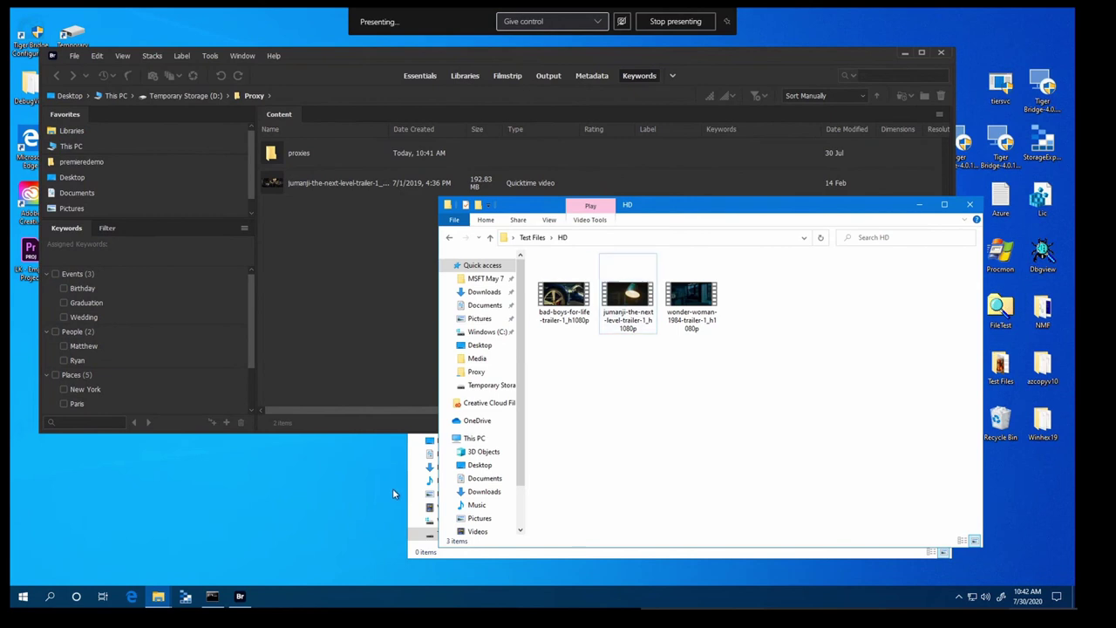
pyautogui.click(461, 554)
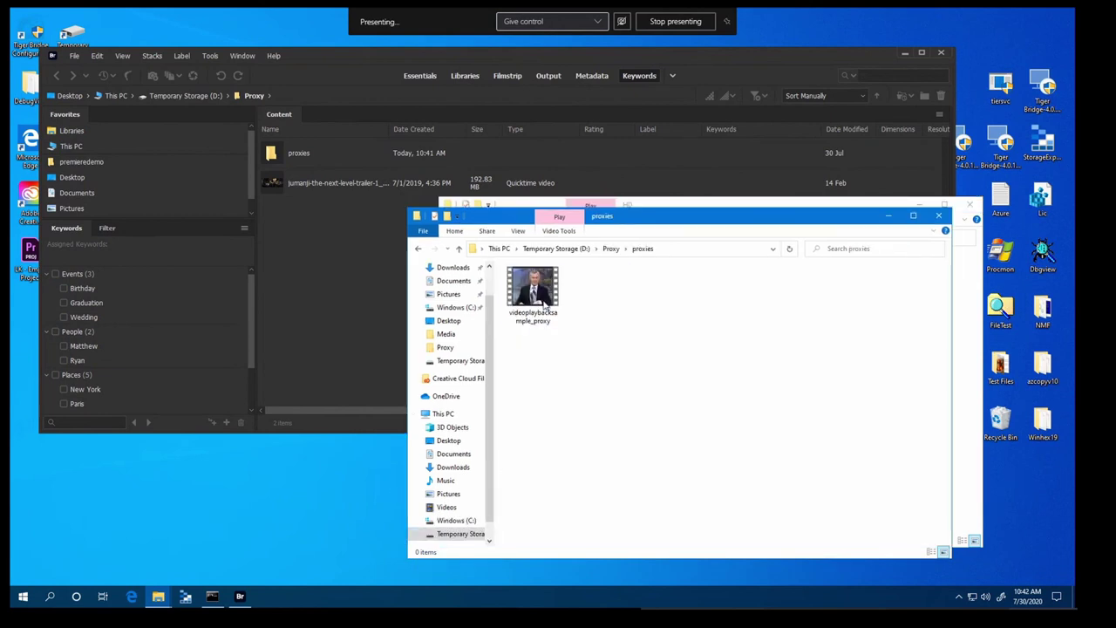
pyautogui.click(611, 249)
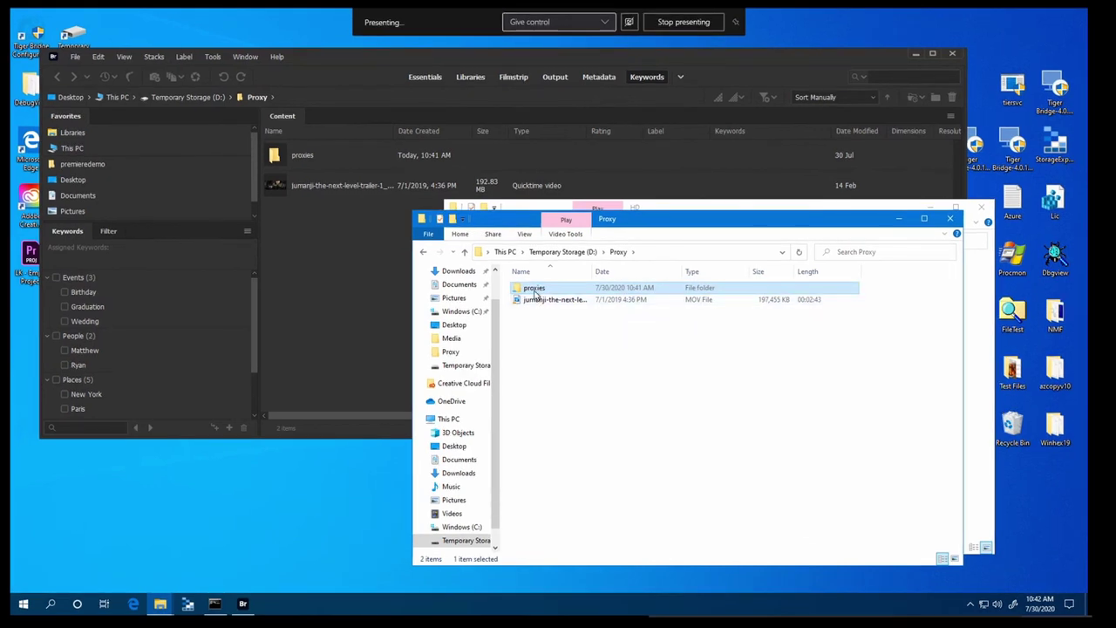
pyautogui.doubleClick(534, 290)
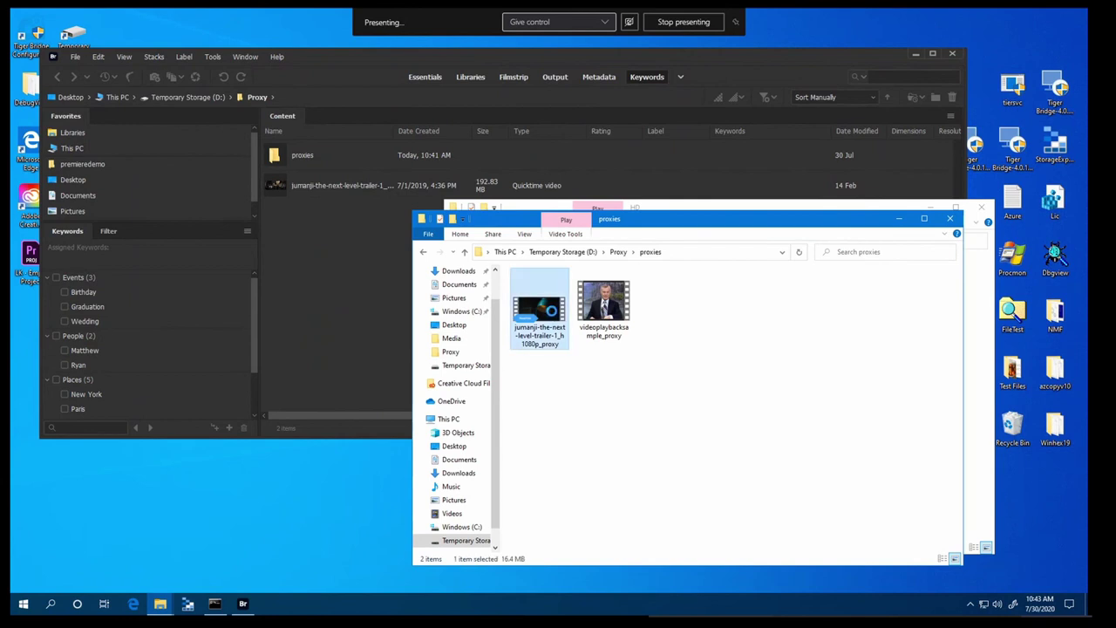
pyautogui.rightClick(565, 332)
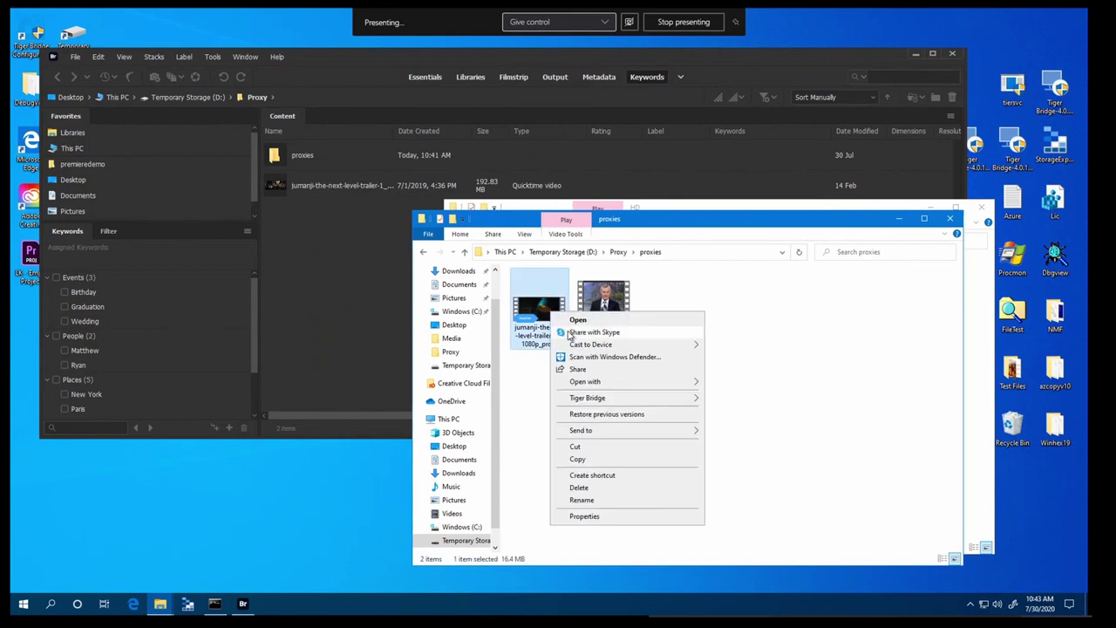
pyautogui.click(594, 517)
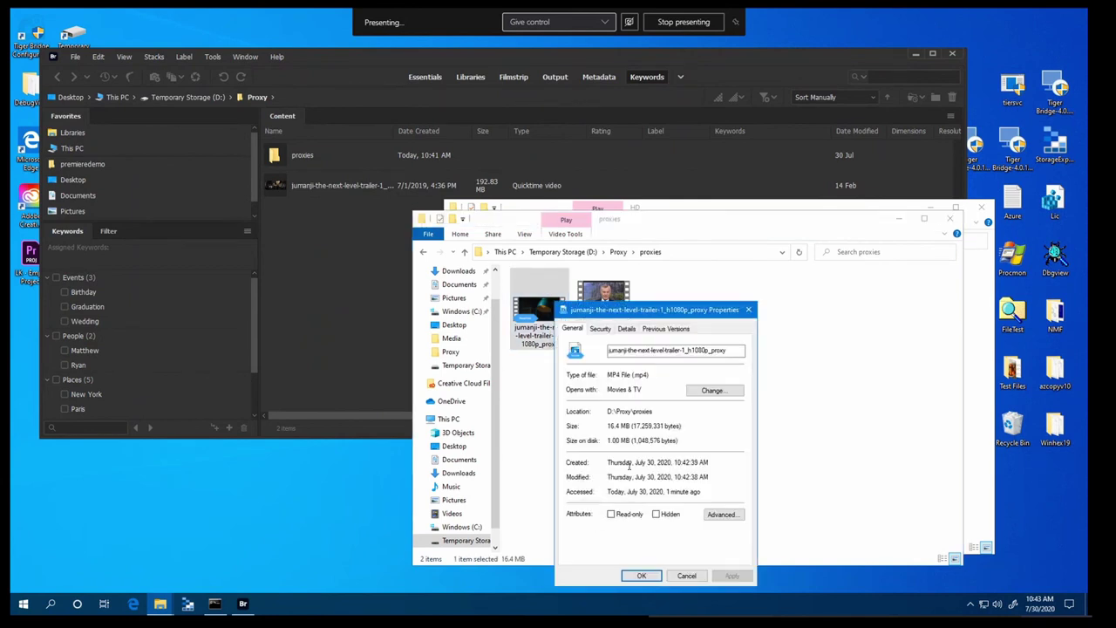
pyautogui.click(686, 576)
# Show the properties of the original Jumanji trailer MOV in D:\Proxy, still 192 MB
pyautogui.click(618, 252)
pyautogui.click(548, 300)
pyautogui.rightClick(550, 302)
pyautogui.click(582, 507)
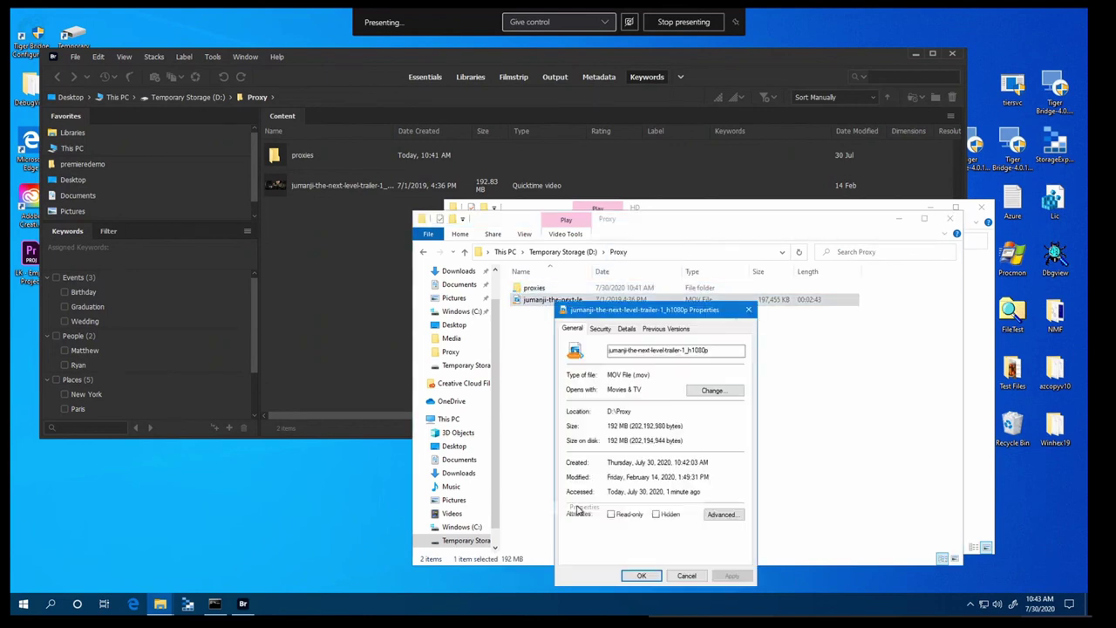